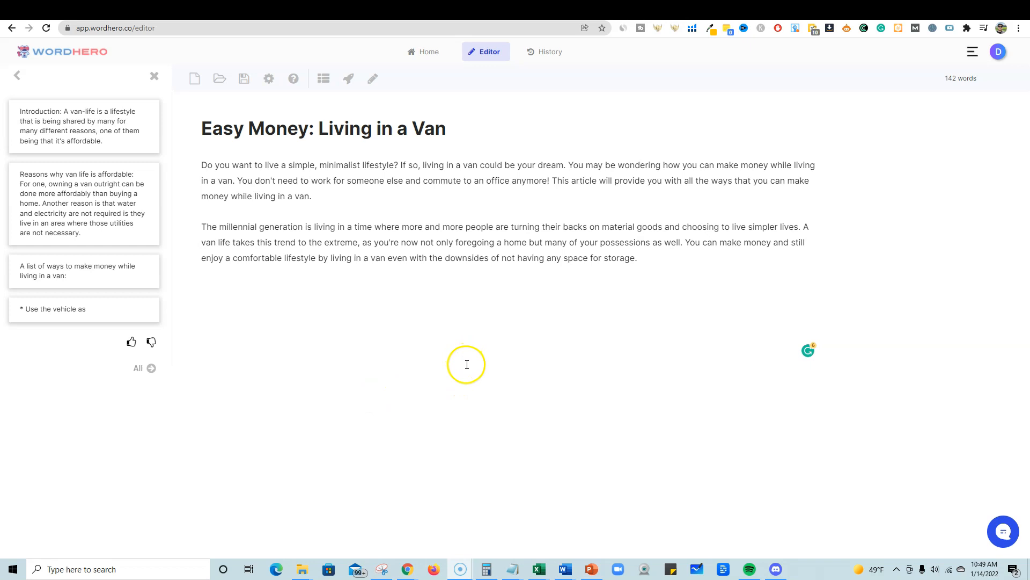
- Switch to the WordHero deal page on AppSumo and examine its price, deal terms and unlimited copy feature
click(245, 79)
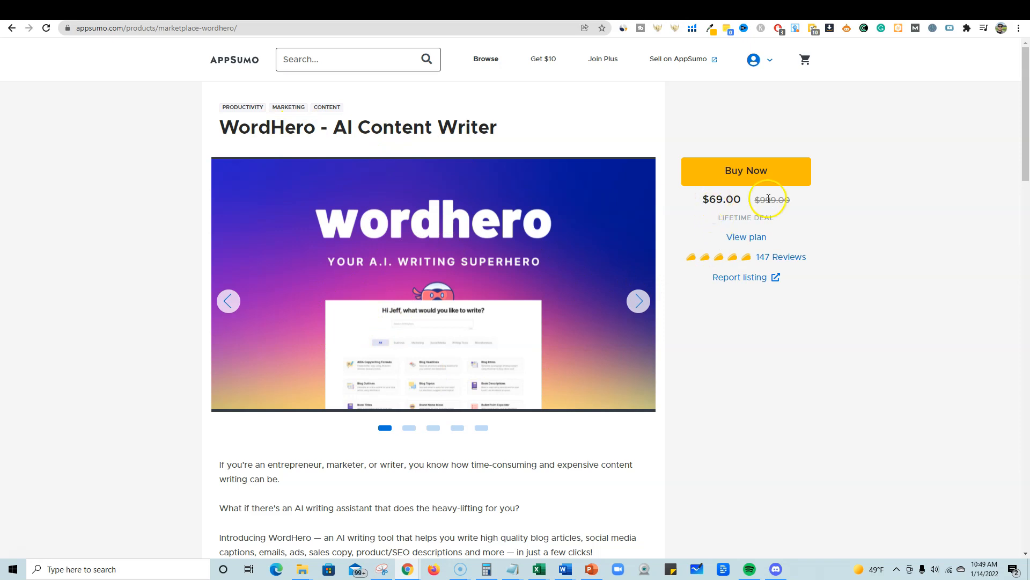
scroll(676, 397, down, 4)
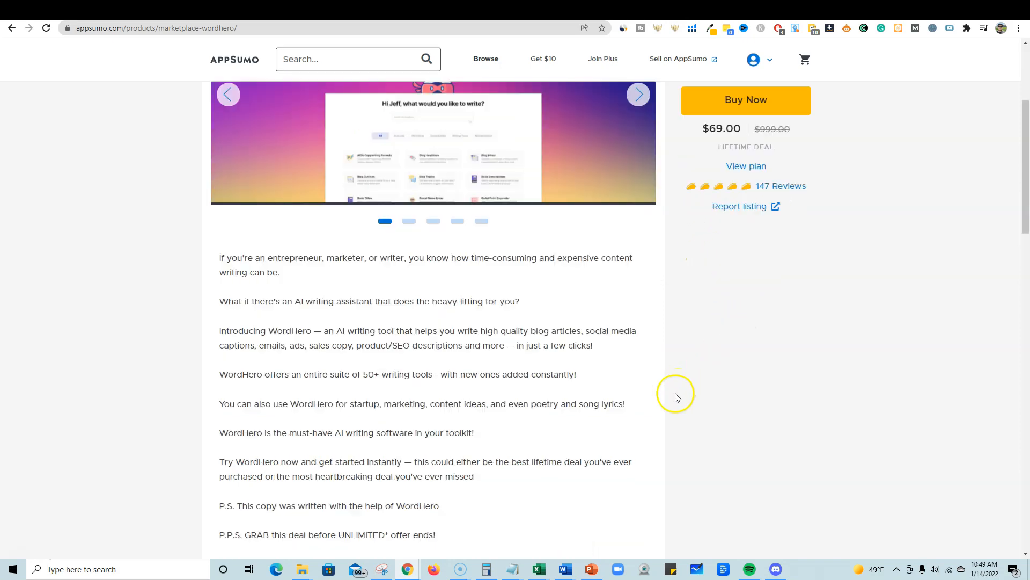
scroll(676, 397, down, 18)
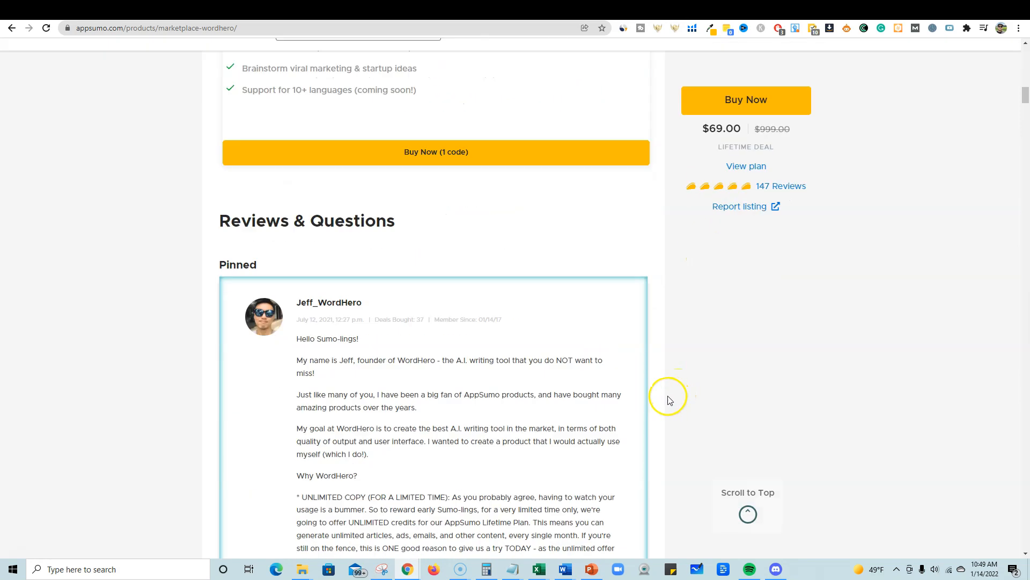
scroll(669, 400, up, 8)
drag(242, 356, 476, 357)
click(544, 349)
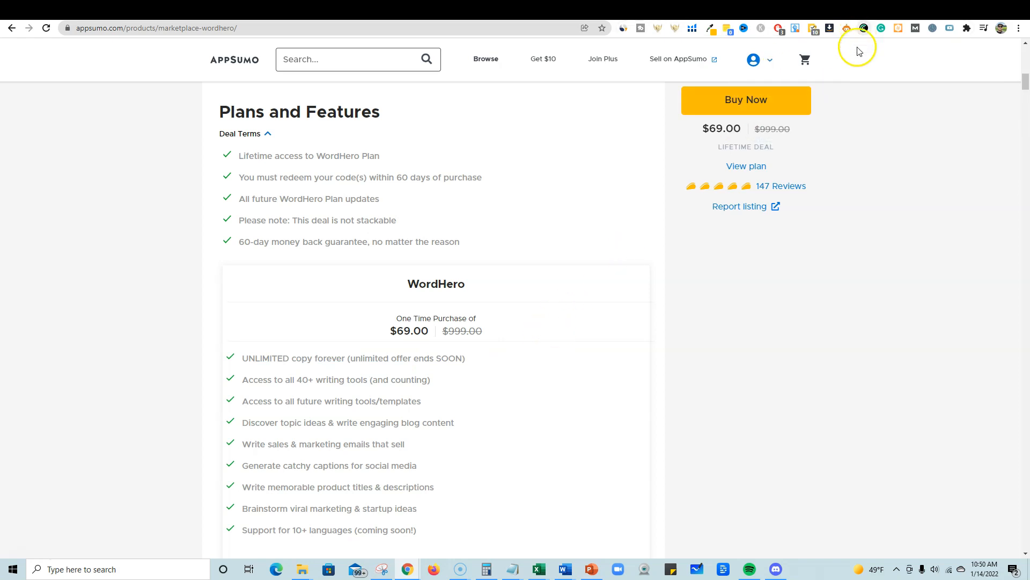
- Return to WordHero, open its home page and examine the list of available writing tools
click(876, 12)
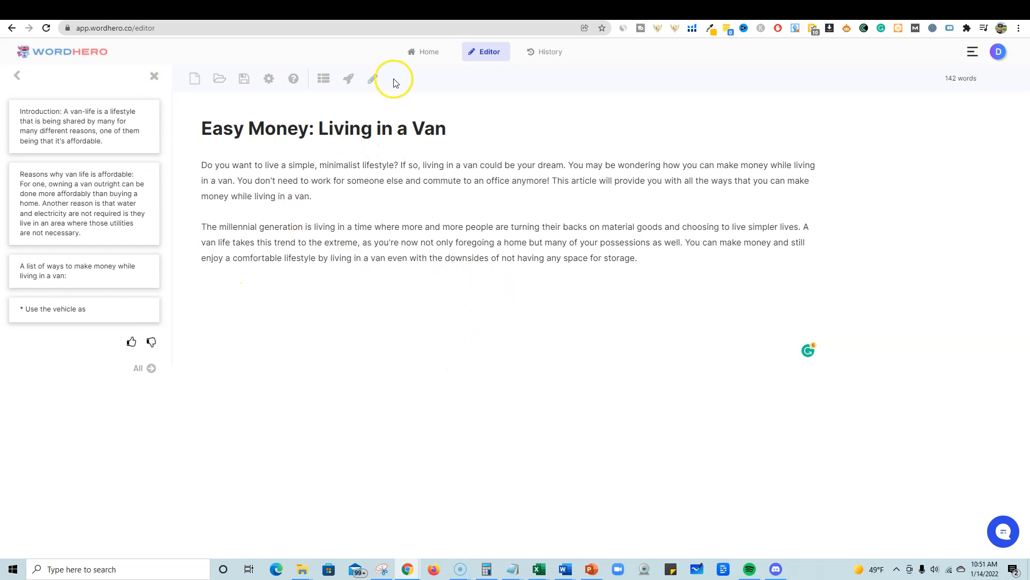
click(429, 56)
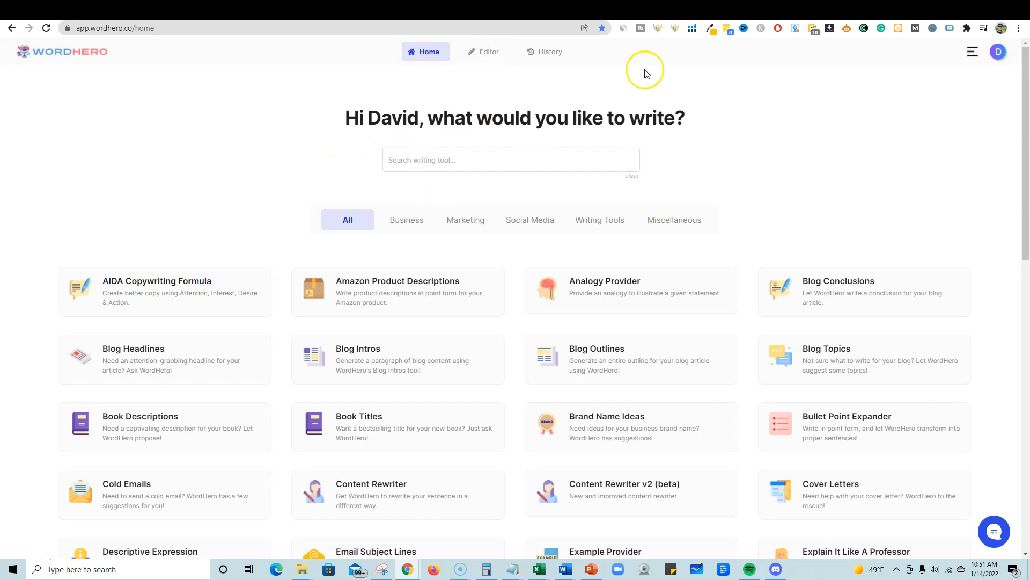
click(495, 14)
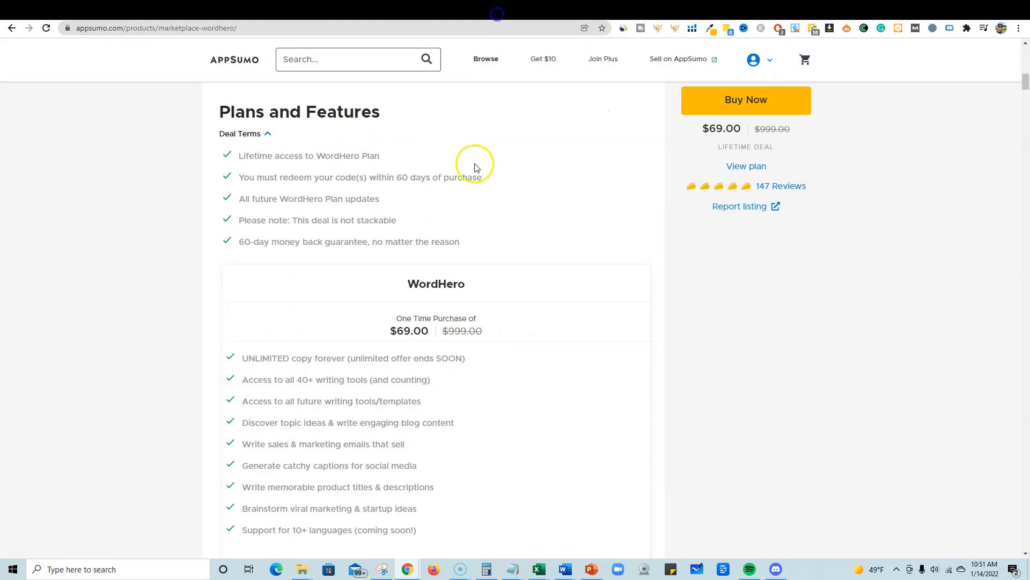
click(874, 14)
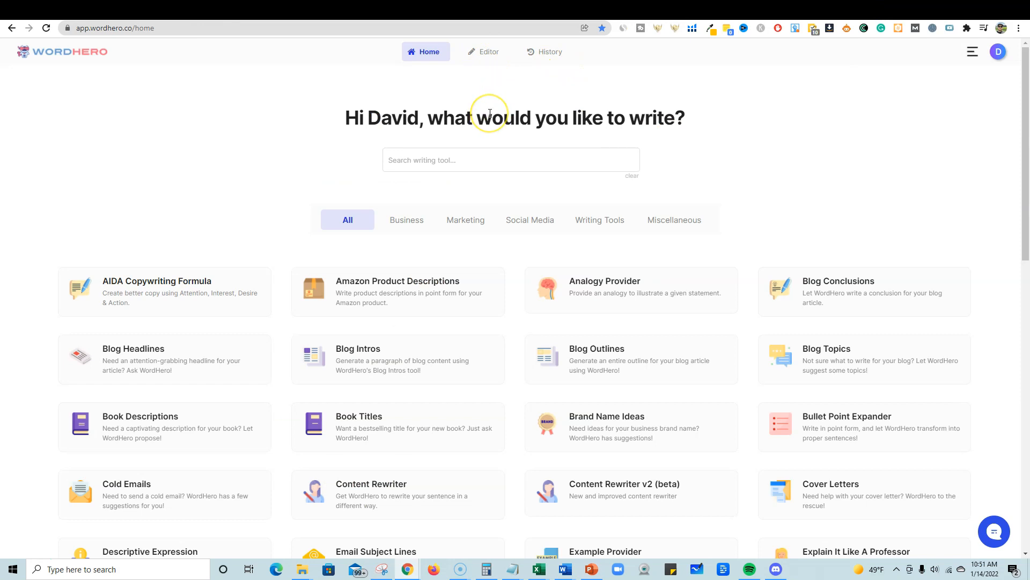
click(483, 129)
click(421, 170)
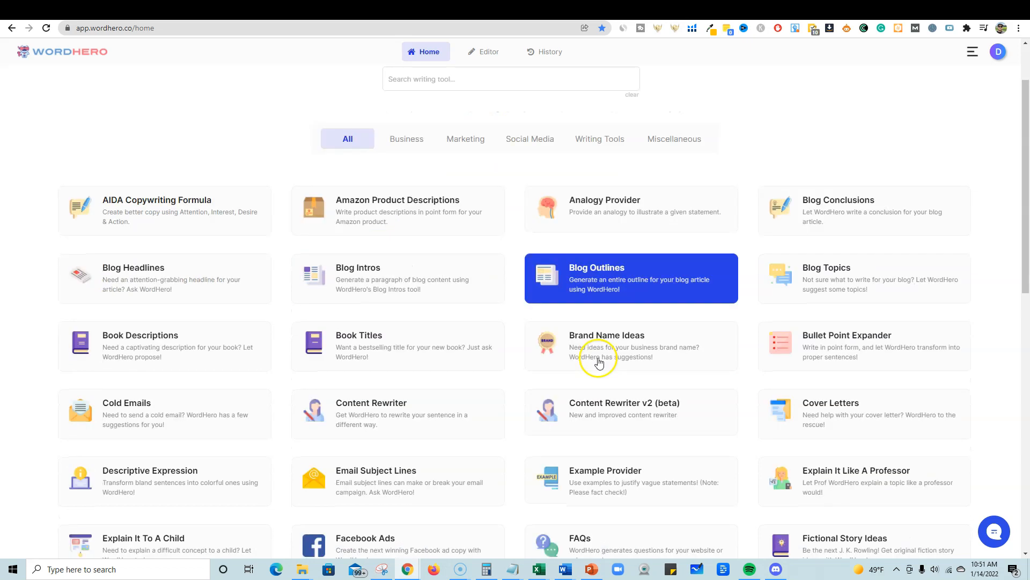
scroll(596, 362, down, 12)
scroll(597, 364, up, 12)
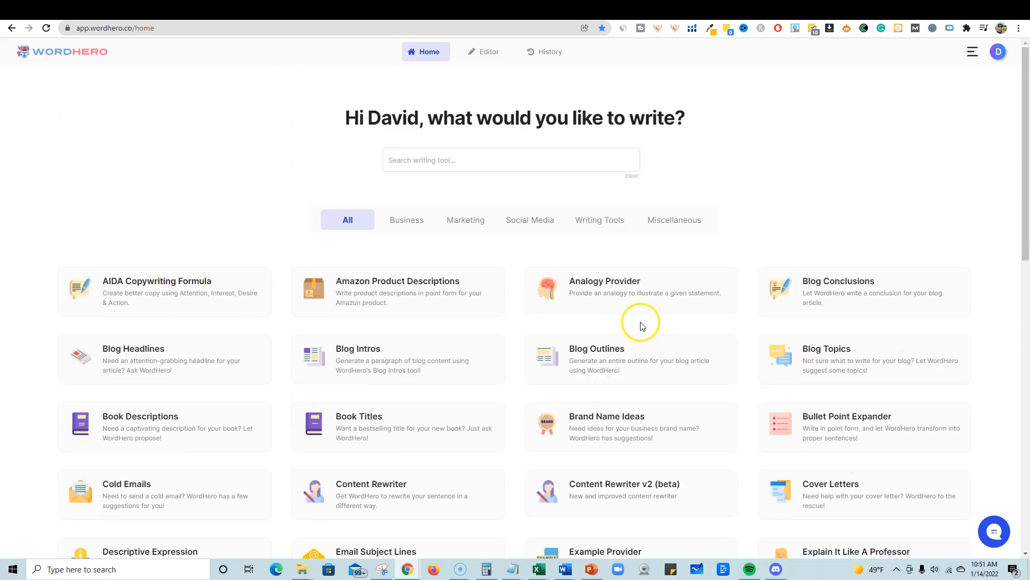
- Open the "How to Create YouTube Videos Fast Using AI Software" course page on Gumroad and review its description
click(691, 170)
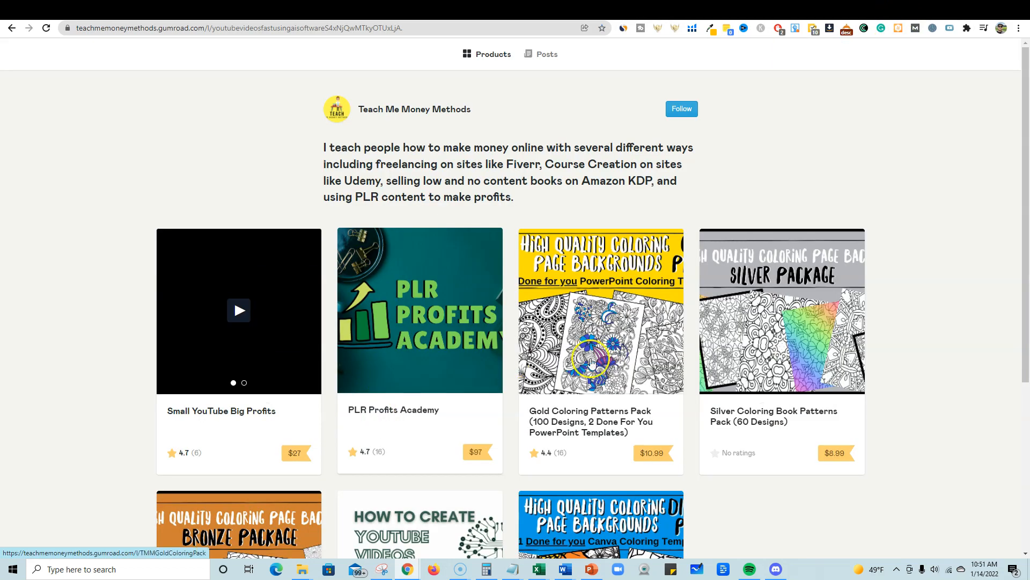
scroll(475, 457, down, 3)
scroll(477, 458, down, 1)
click(437, 433)
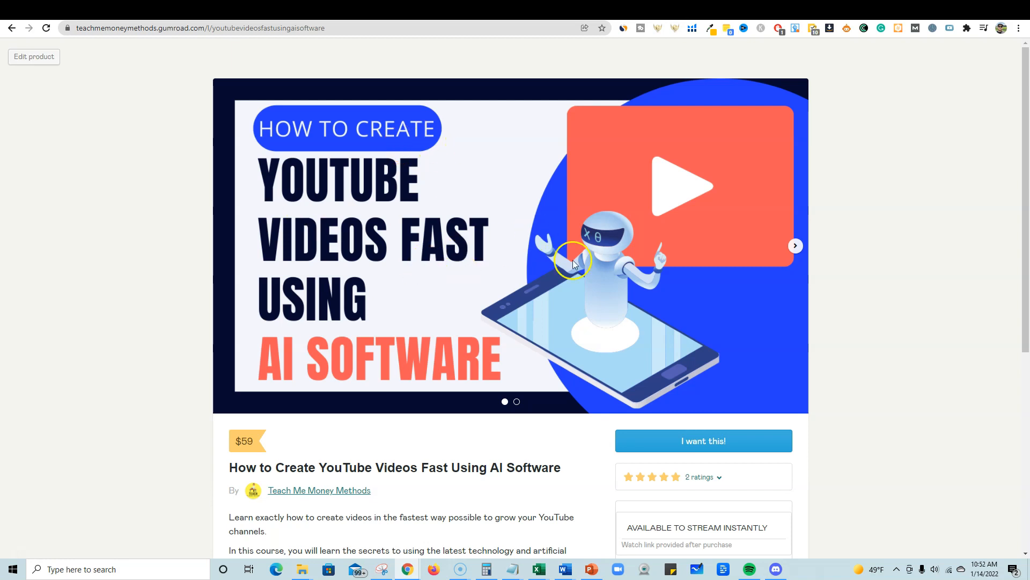
scroll(453, 328, down, 3)
scroll(454, 324, up, 3)
scroll(579, 314, down, 5)
scroll(559, 315, up, 5)
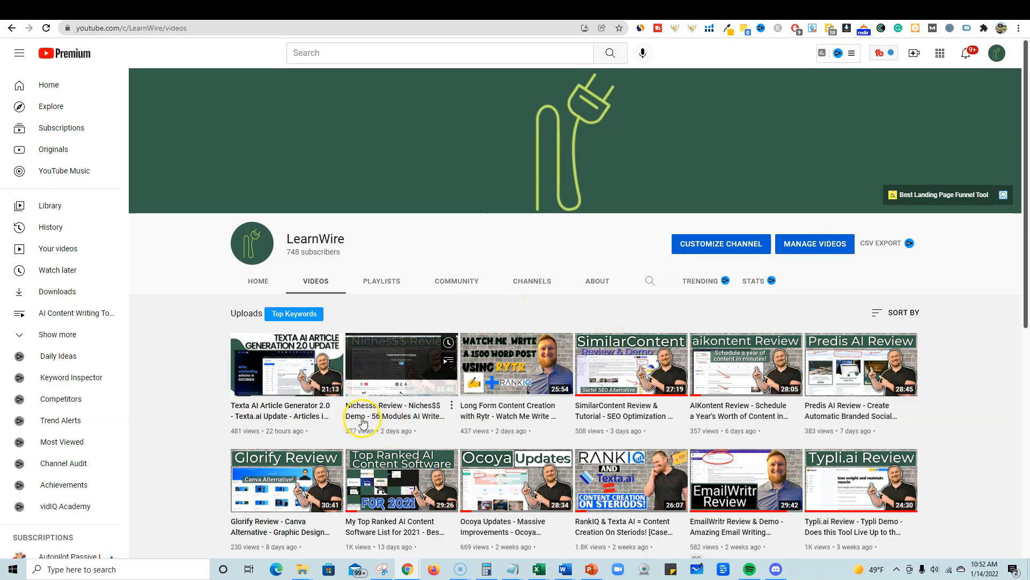
- Copy the link of LearnWire's Texta AI Article Generator 2.0 video and fetch its comments in the YouTube Random Comment Picker
right_click(270, 408)
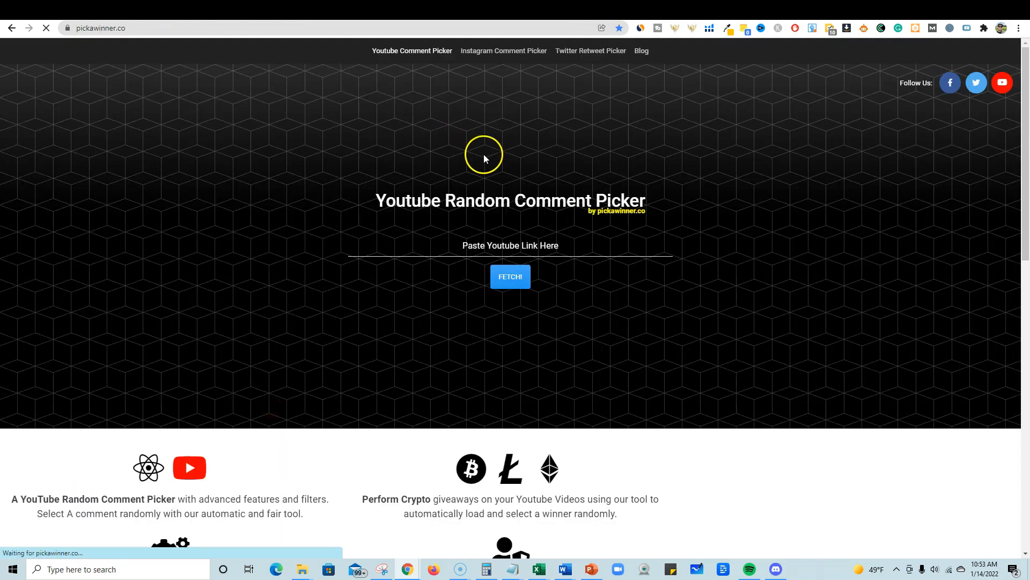
click(535, 239)
key(ctrl+v)
click(510, 276)
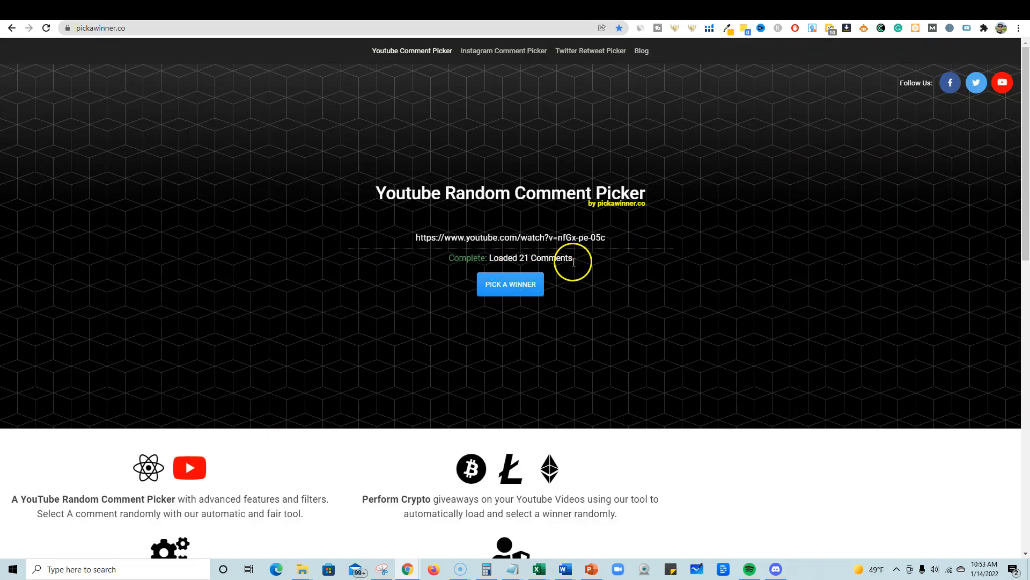
- Draw a random giveaway winner from the loaded video comments
drag(581, 260, 523, 259)
drag(511, 259, 584, 266)
click(526, 295)
click(644, 292)
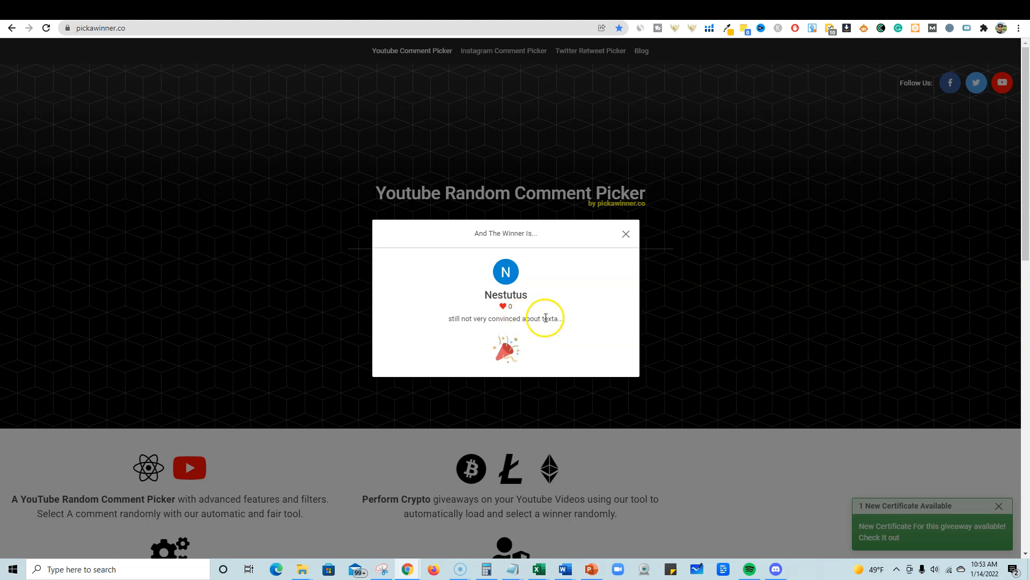
- Highlight the winning comment's text and the winner's name in the giveaway result
mouse_move(543, 318)
mouse_down()
mouse_move(569, 321)
mouse_move(487, 316)
mouse_move(577, 320)
mouse_move(433, 315)
mouse_move(562, 318)
mouse_up()
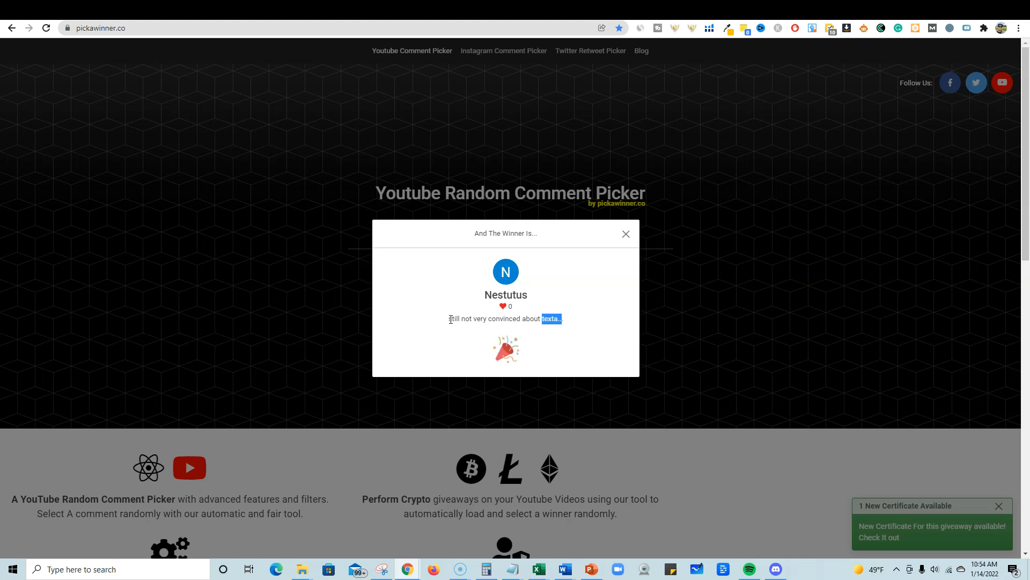
drag(450, 321, 534, 318)
drag(451, 319, 502, 317)
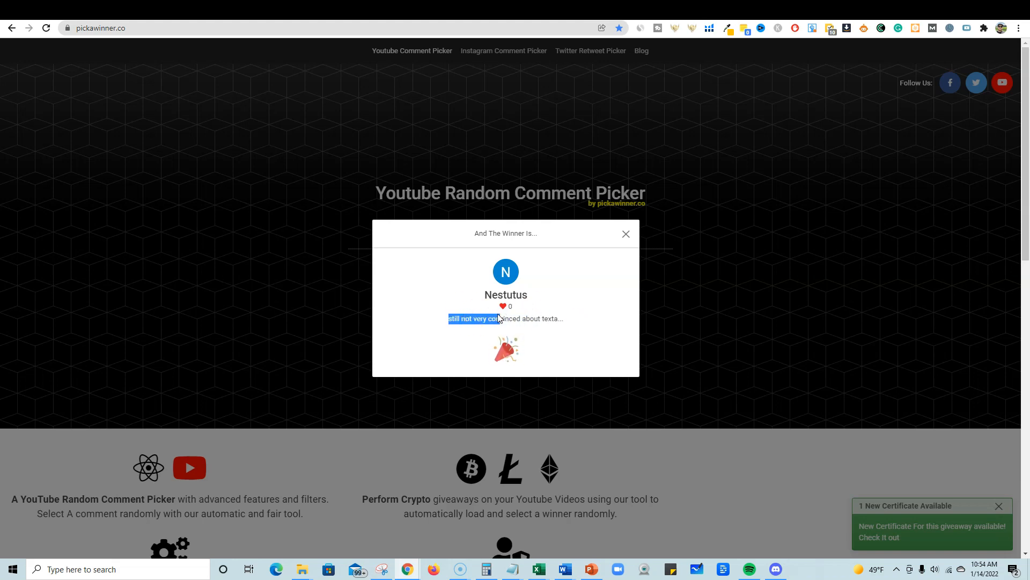
click(512, 320)
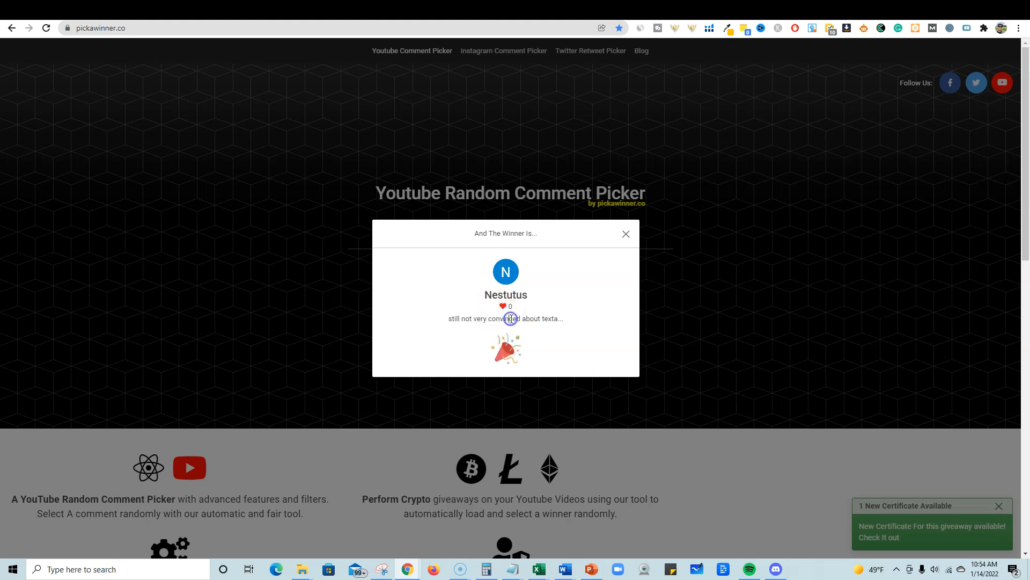
click(487, 296)
drag(500, 296, 533, 298)
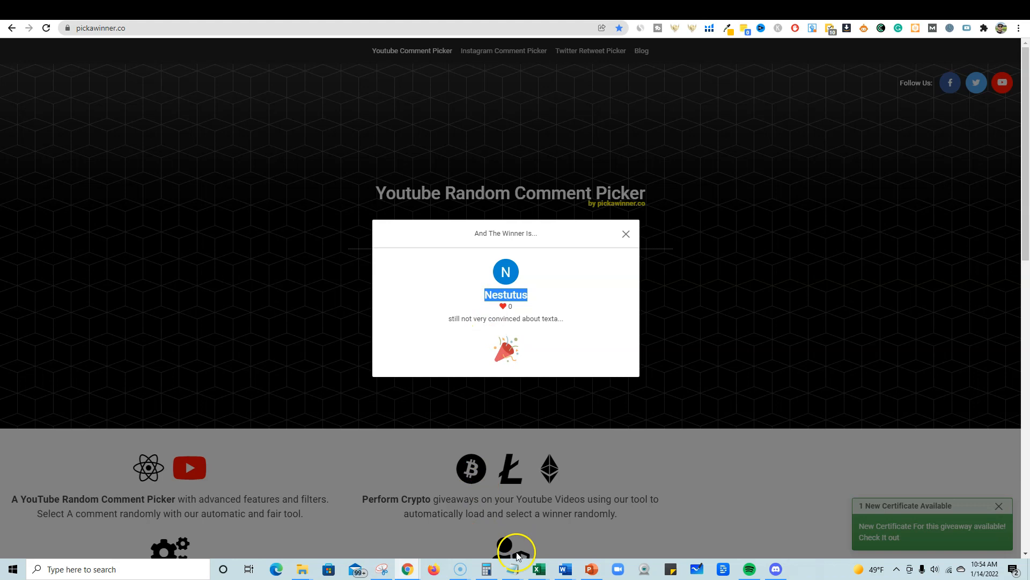
- Bring up the giveaway rules text file in Notepad and highlight the contact e-mail address for the winner
click(513, 569)
drag(607, 433, 327, 434)
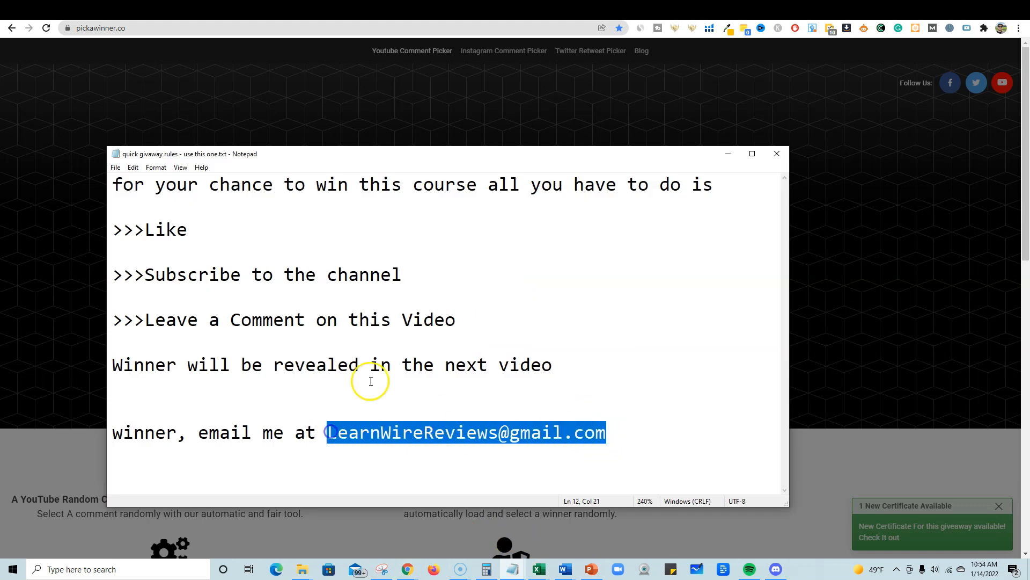
click(379, 363)
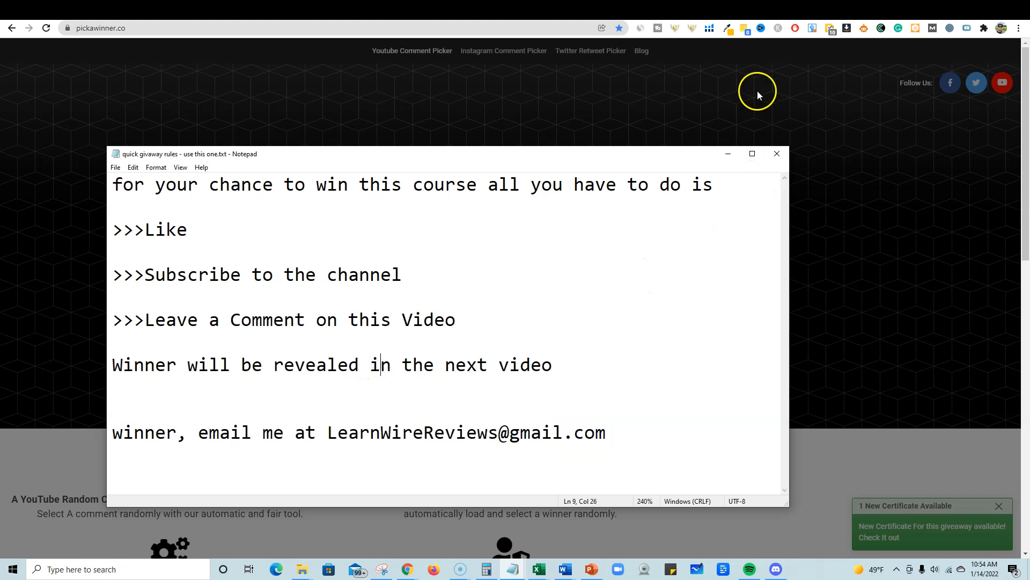
- Switch back to WordHero and open its Editor
click(847, 28)
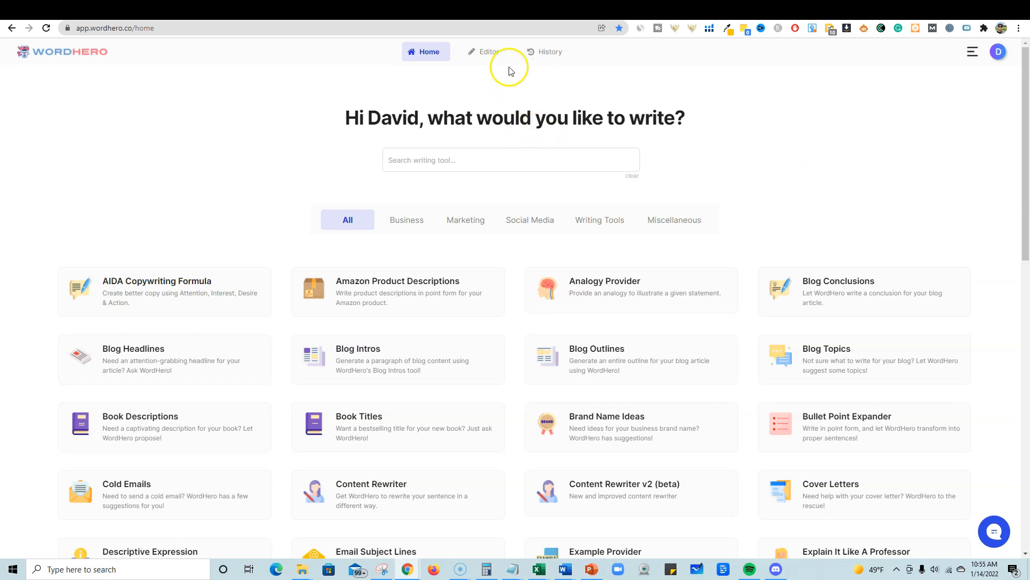
click(488, 53)
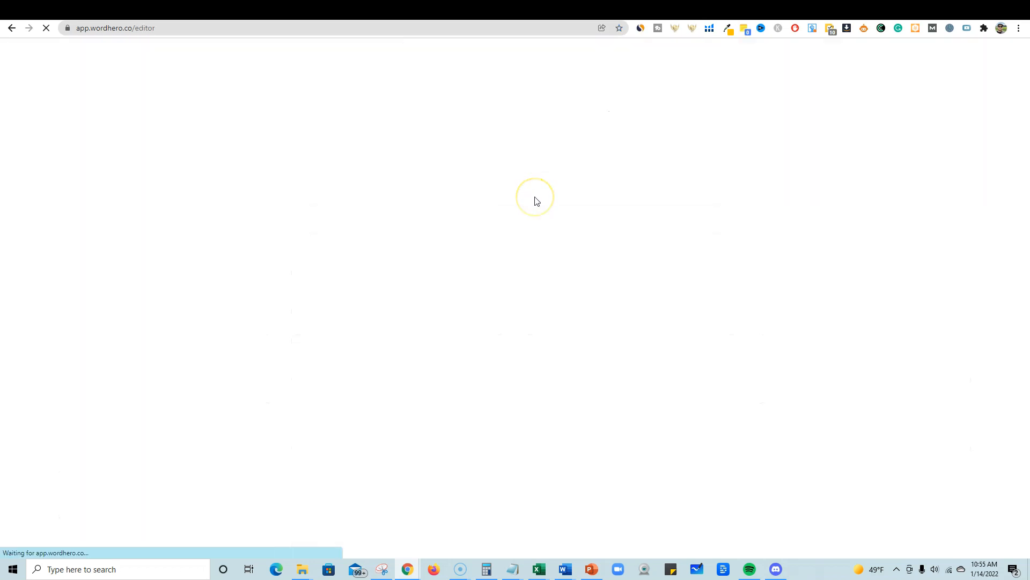
- Switch to RankIQ and open the AI SEO report for "how to make money while living in a van"
click(837, 11)
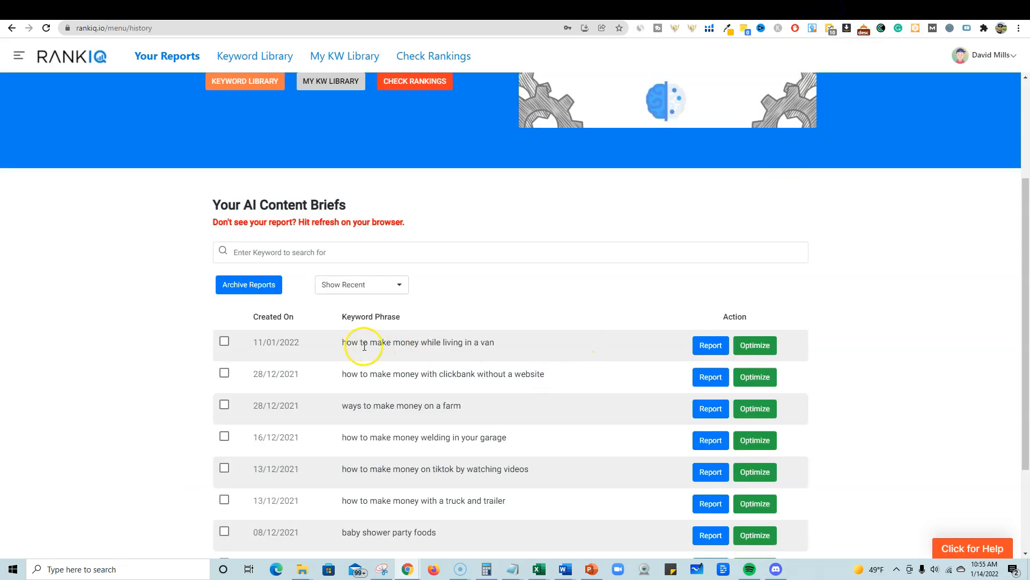
drag(341, 342, 502, 341)
click(514, 305)
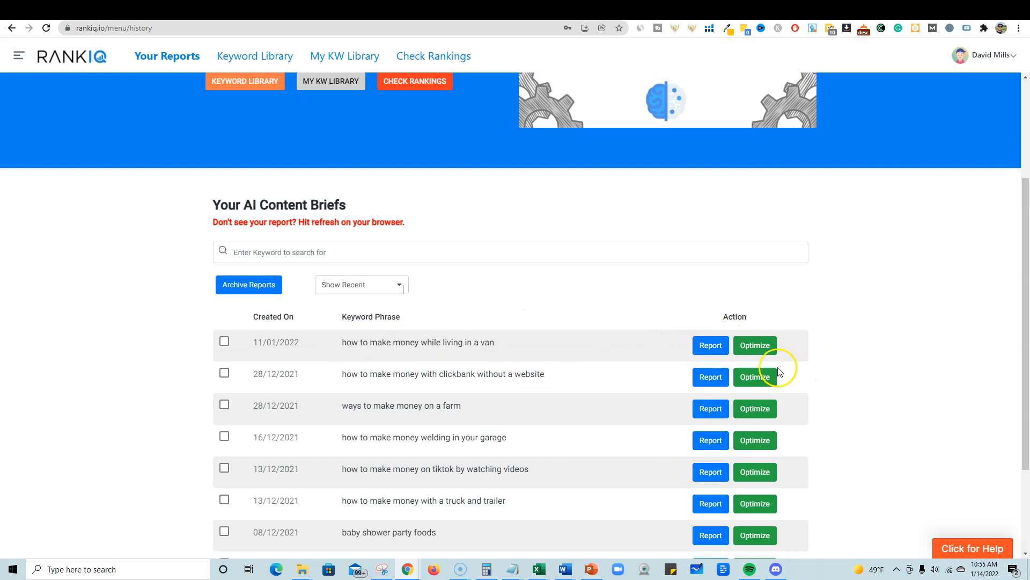
click(713, 347)
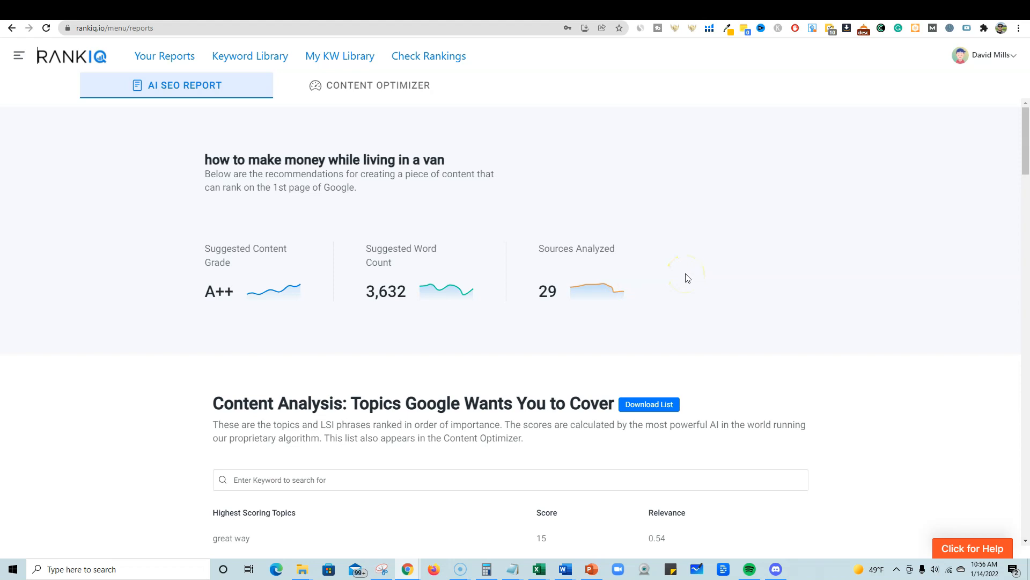
- Examine the report's topics to cover, title keywords, highest ranked titles and competition analysis
scroll(588, 318, down, 2)
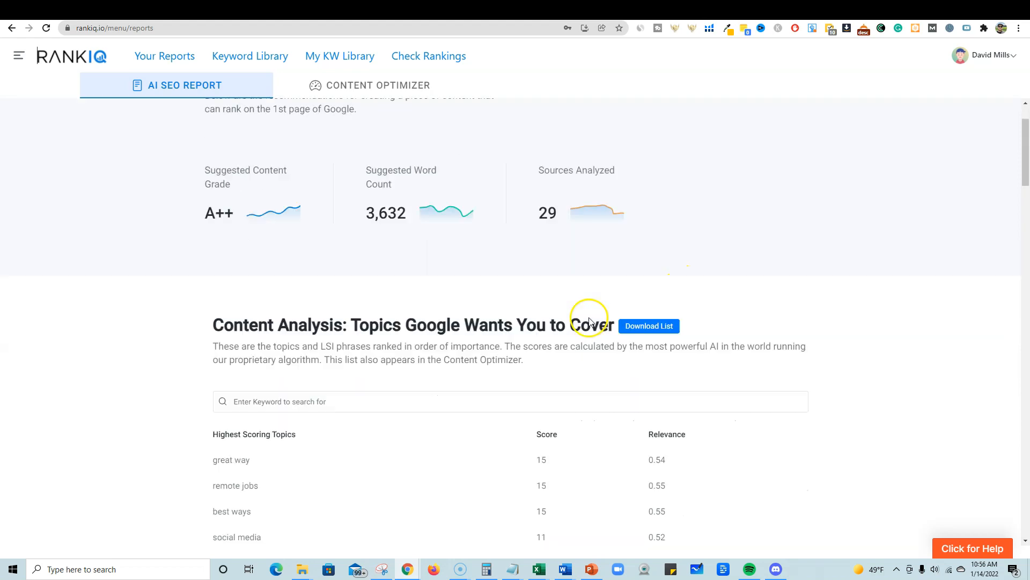
scroll(515, 316, down, 7)
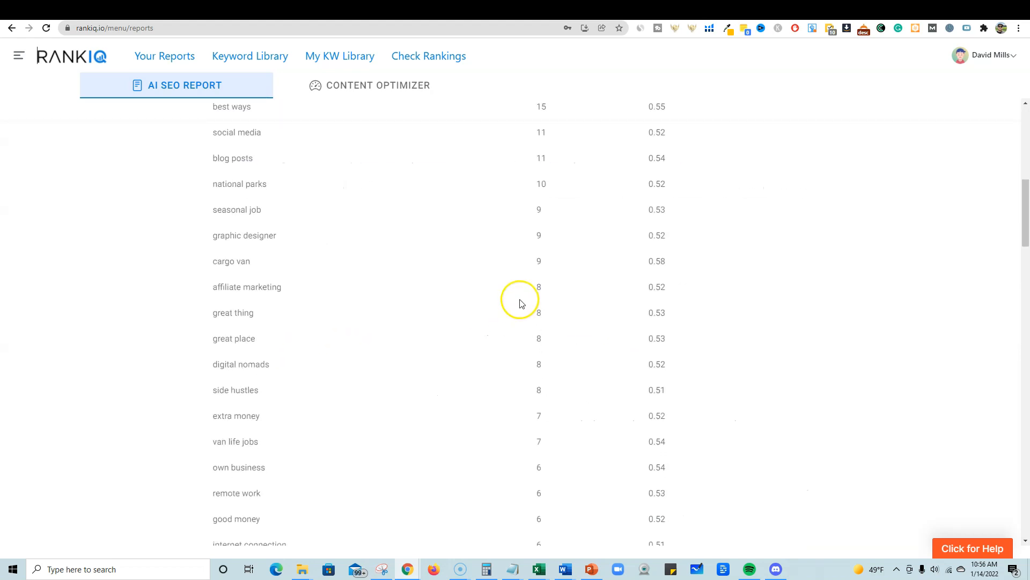
scroll(604, 419, down, 18)
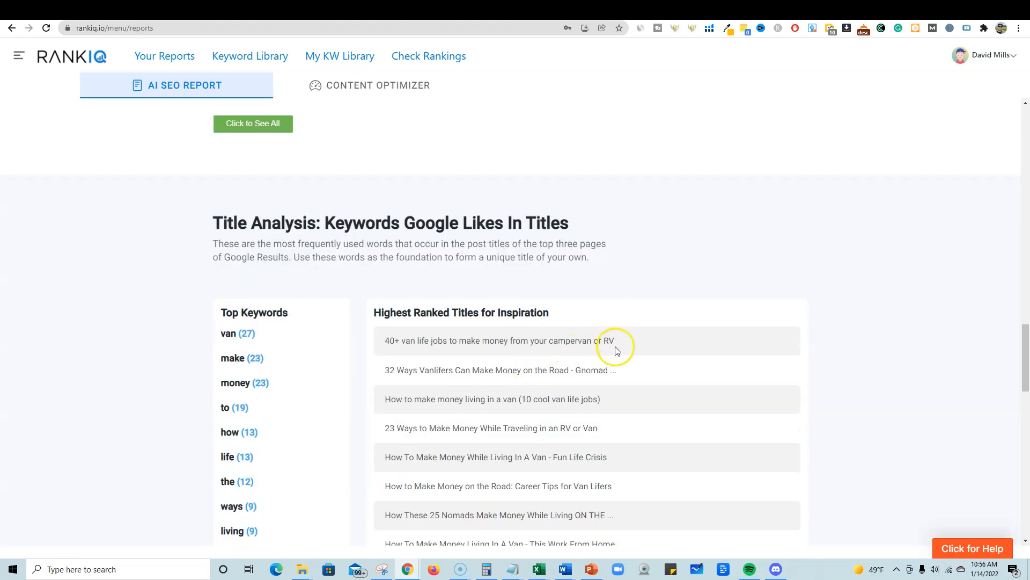
scroll(589, 352, down, 1)
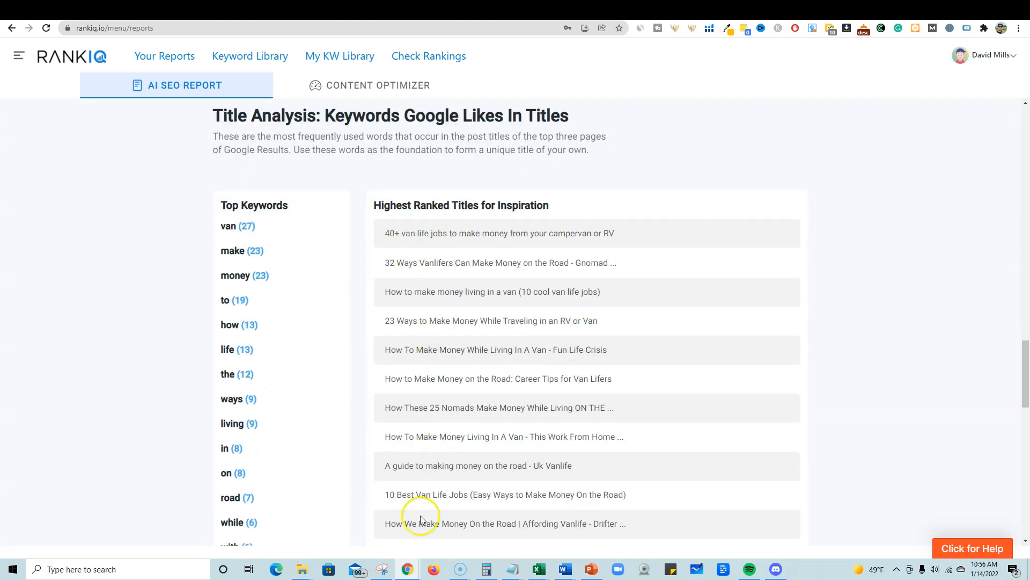
scroll(515, 263, down, 12)
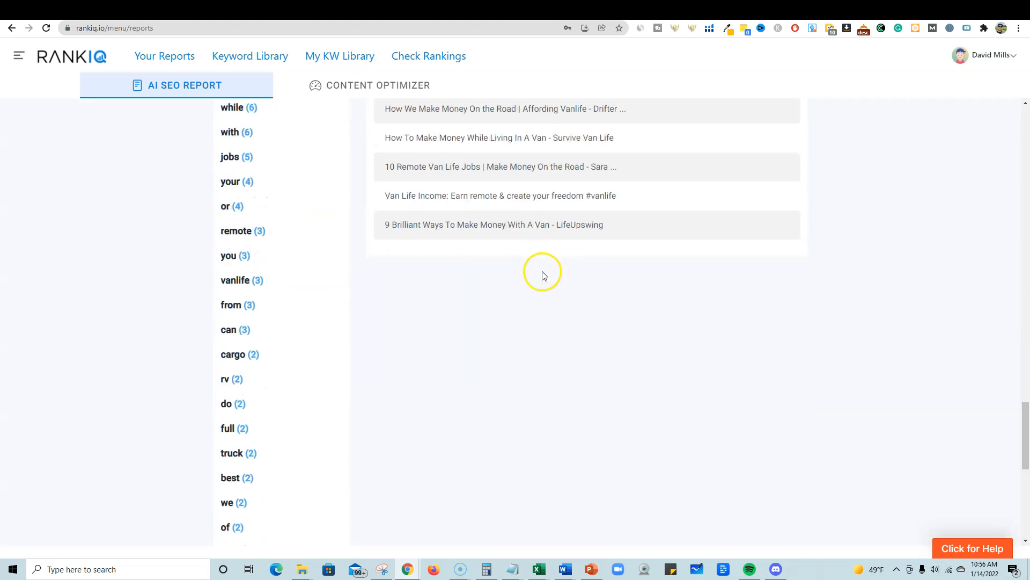
scroll(489, 289, down, 4)
scroll(571, 257, up, 14)
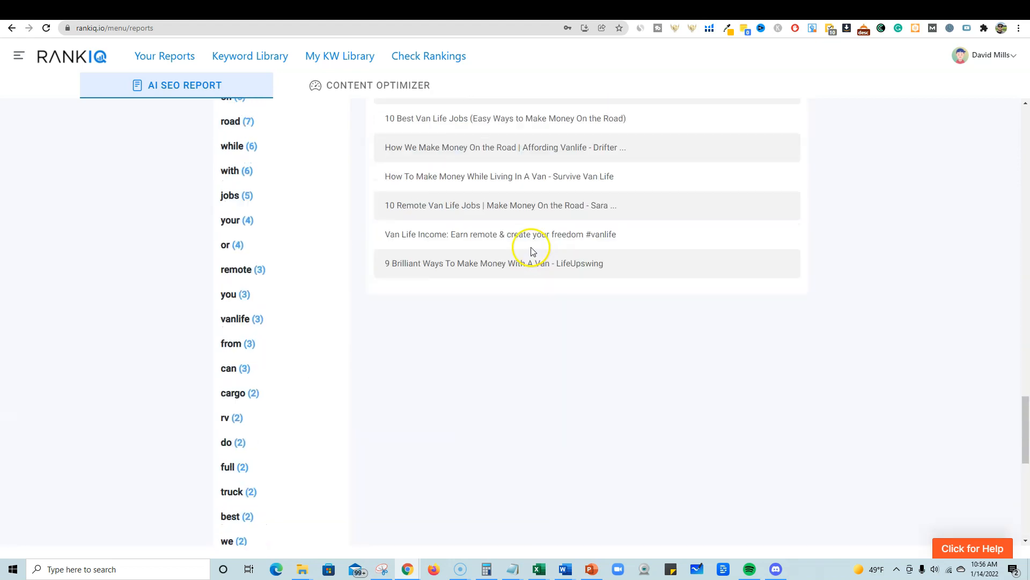
scroll(273, 263, up, 7)
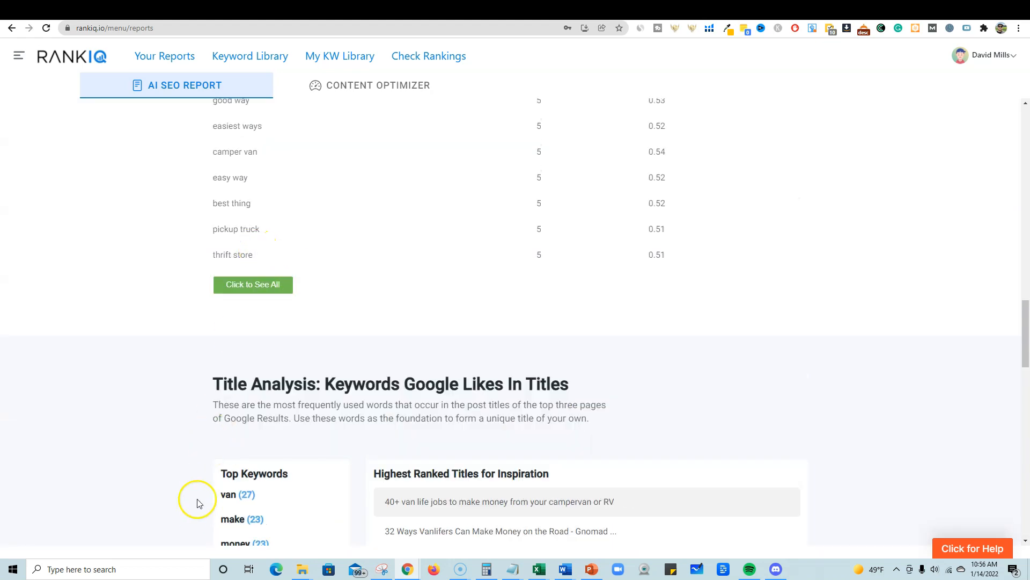
scroll(215, 493, down, 6)
scroll(508, 363, down, 14)
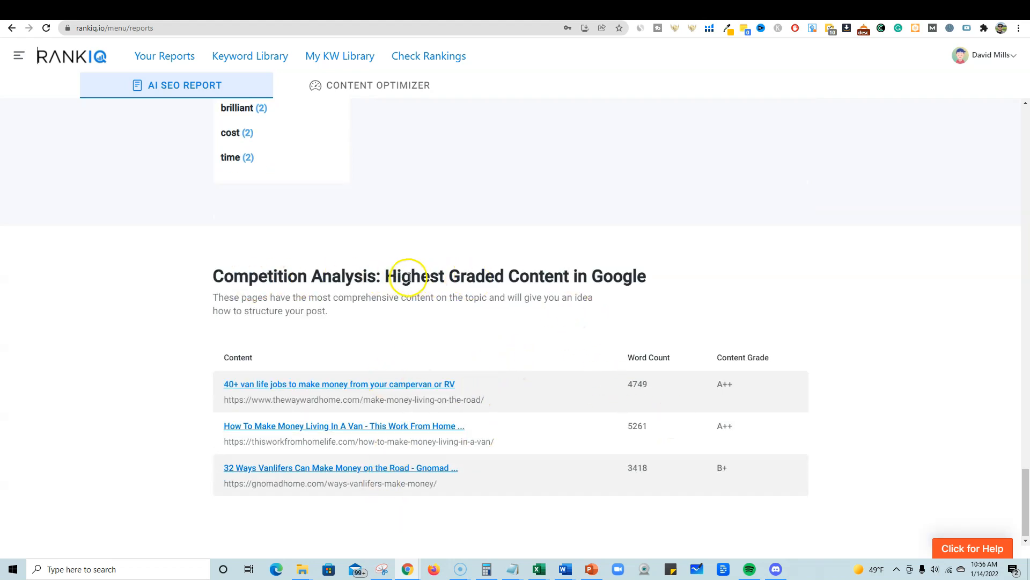
- Leave the RankIQ competition analysis and switch to the blank document in the WordHero Editor
scroll(277, 331, down, 1)
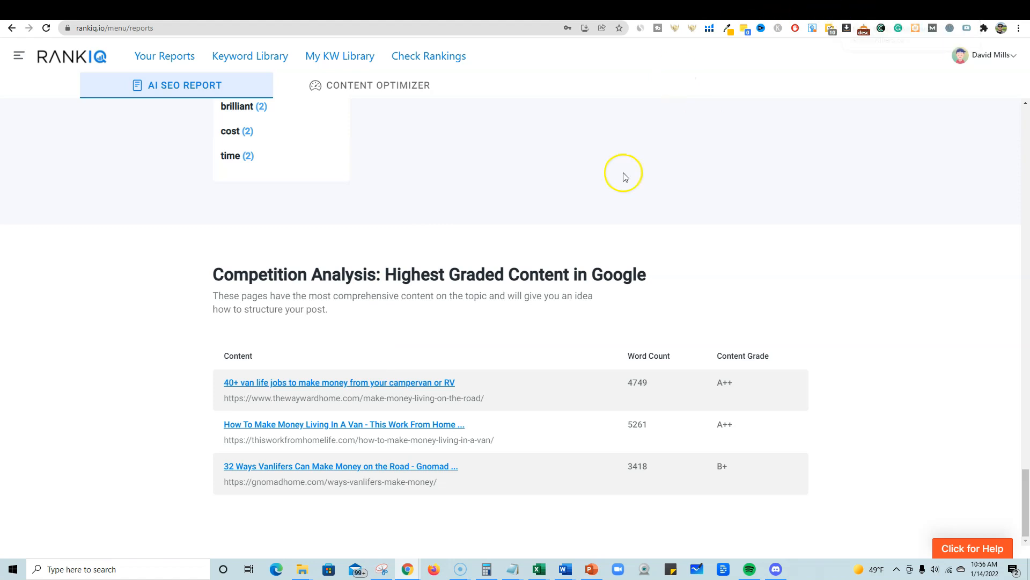
click(855, 12)
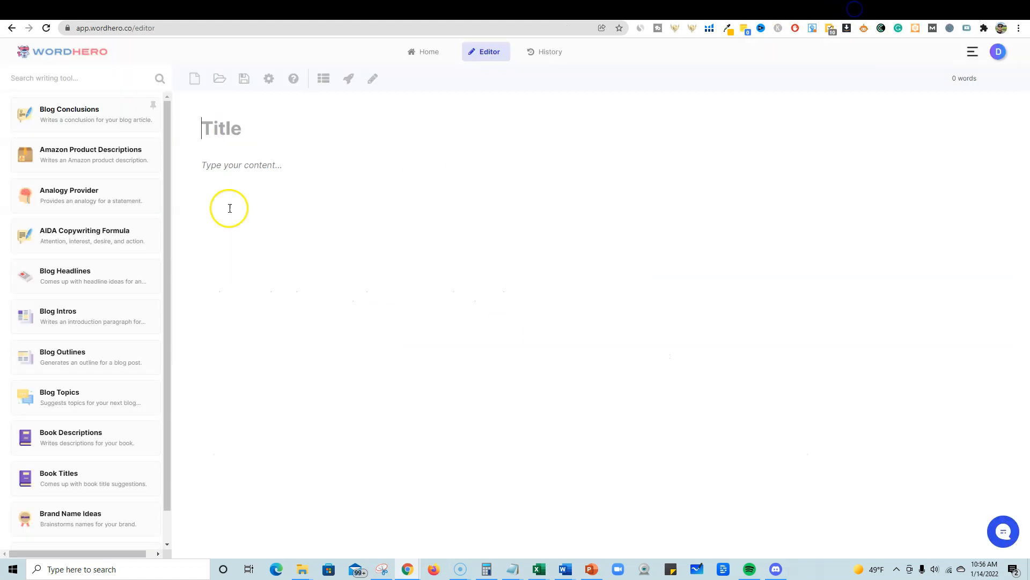
click(419, 134)
click(324, 79)
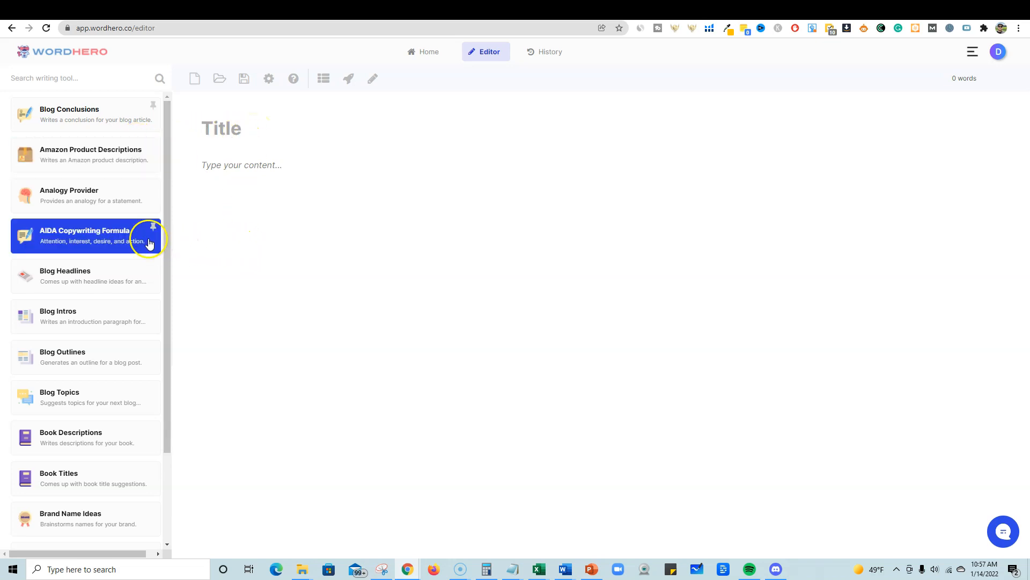
- Generate blog headlines for the topic "how to make money while living in a van"
click(103, 276)
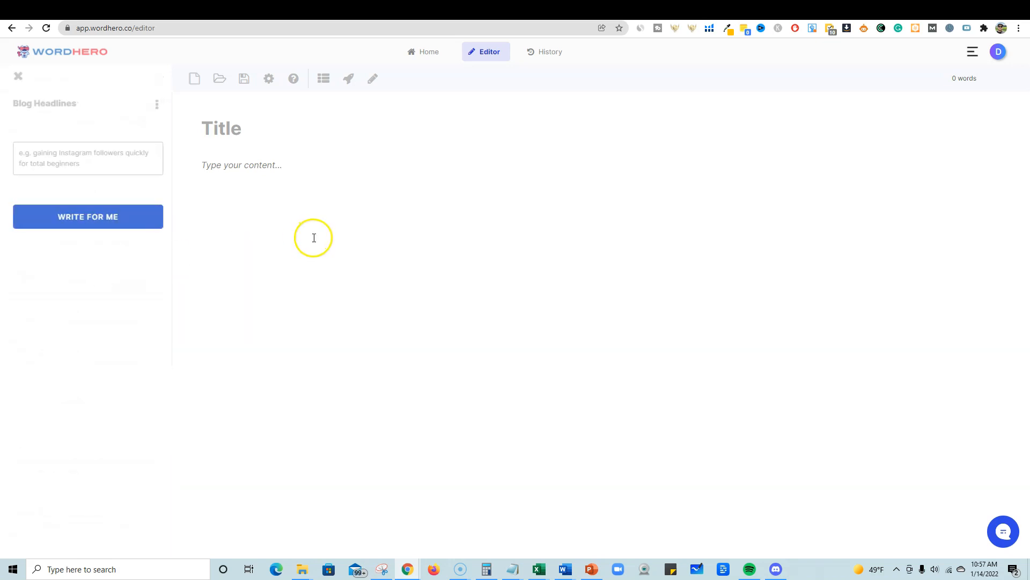
click(72, 158)
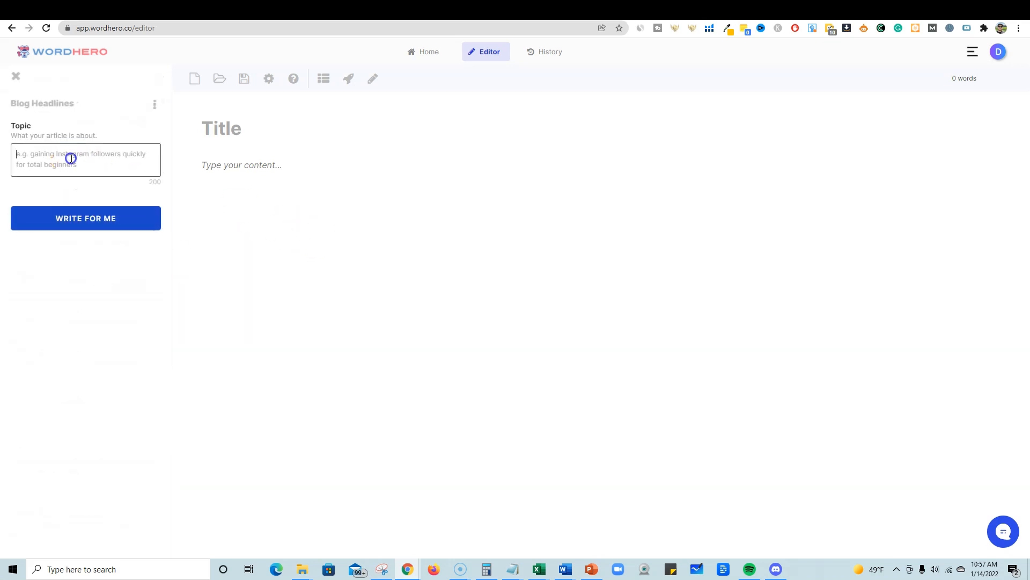
text(how to make money while living in a)
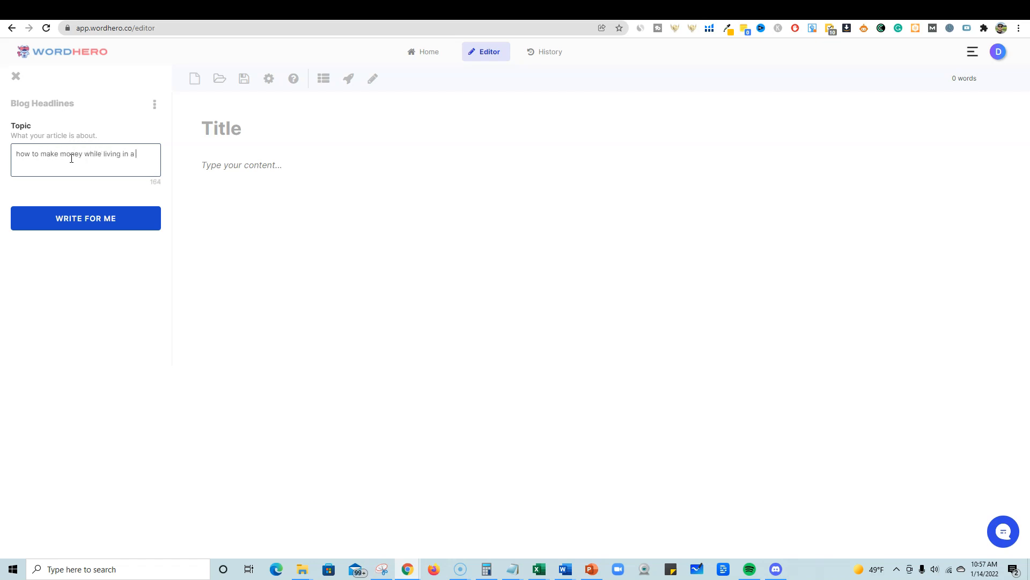
click(71, 221)
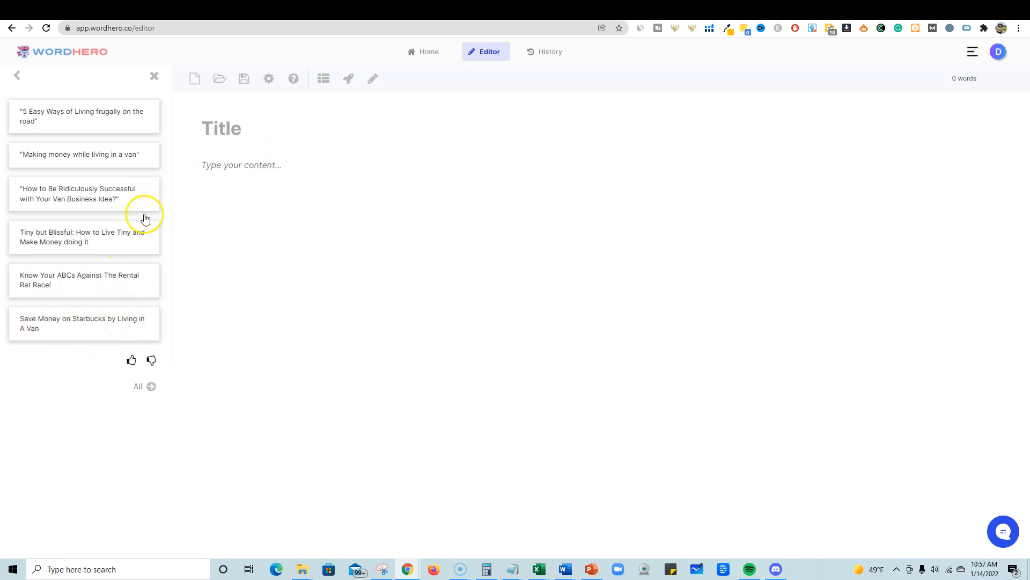
- Copy the generated headline "5 Easy Ways of Living frugally on the road" into the document title
click(65, 115)
click(253, 127)
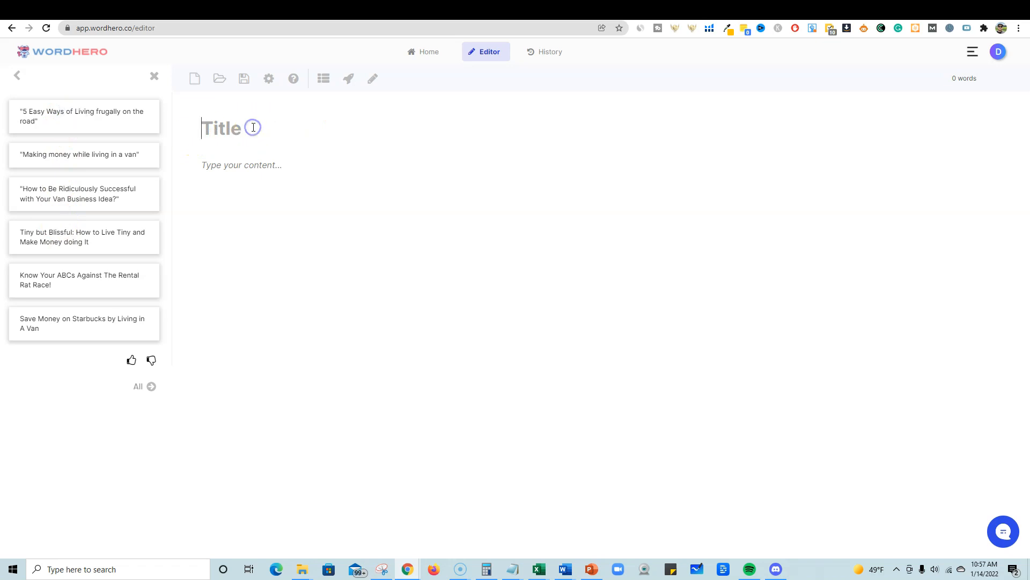
key(ctrl+v)
click(267, 187)
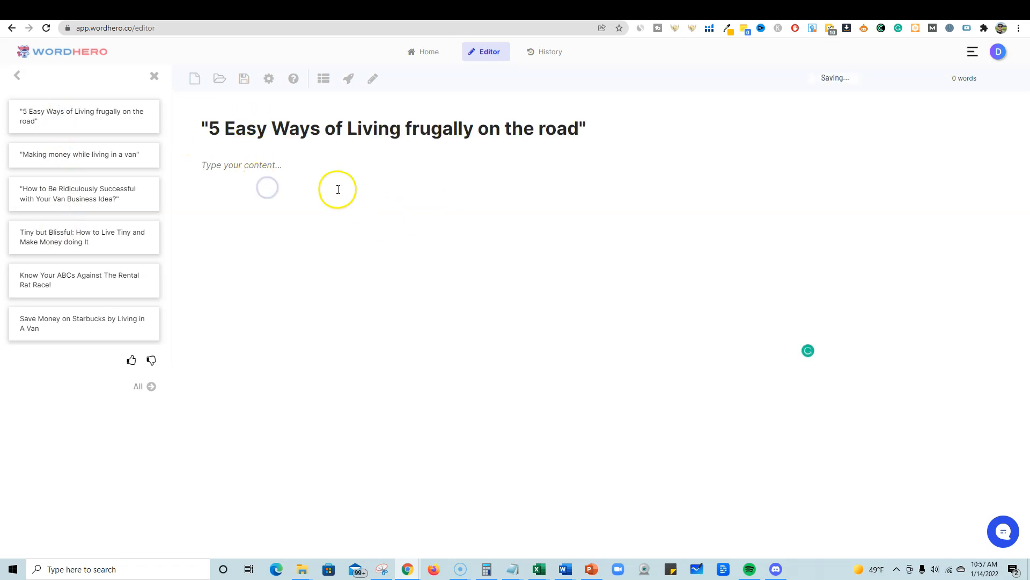
- Generate blog intros for "how to make money while living in a van", described as a listicle on making money in your van
click(155, 81)
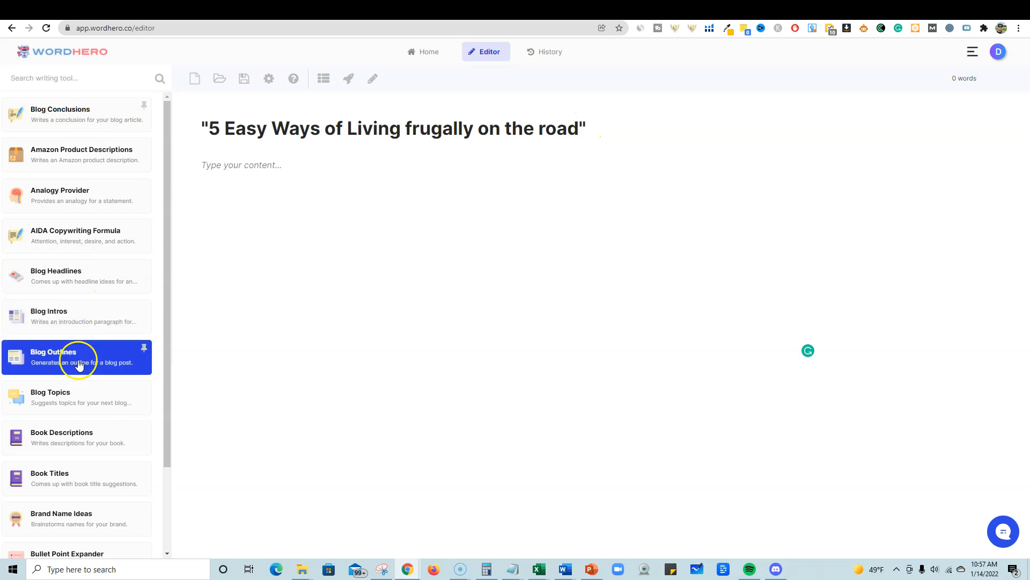
click(75, 321)
click(86, 159)
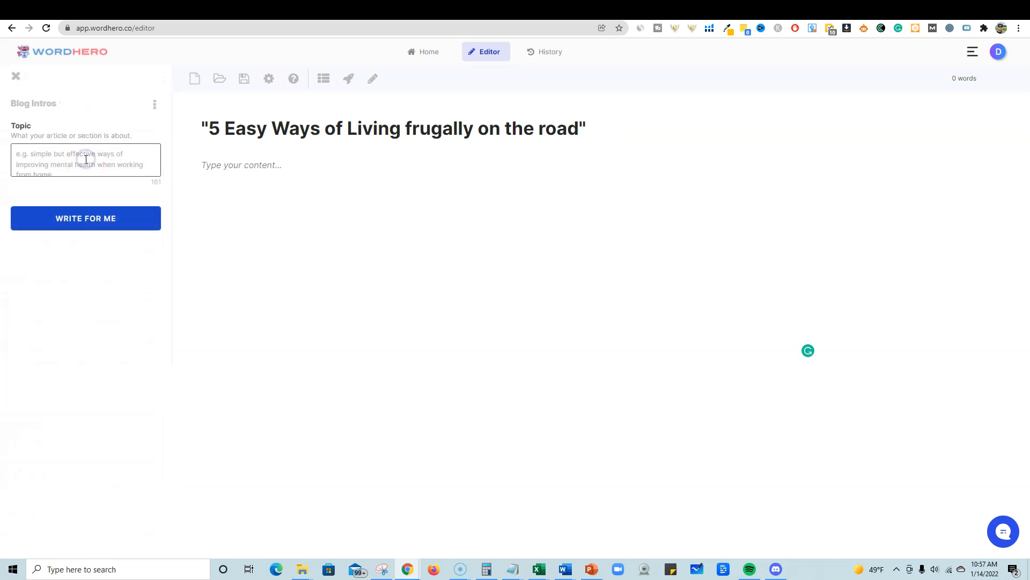
text(H)
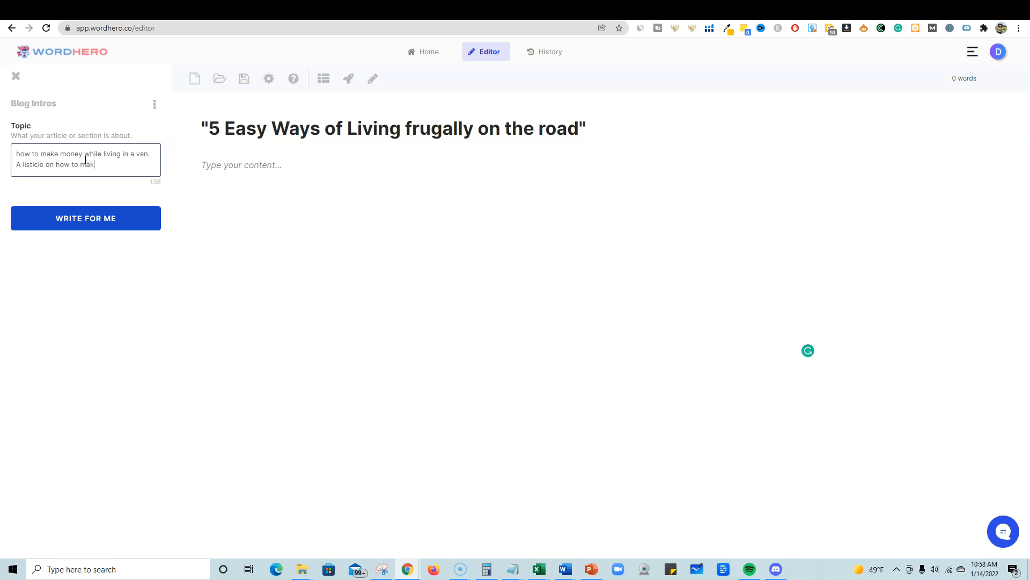
text(vand)
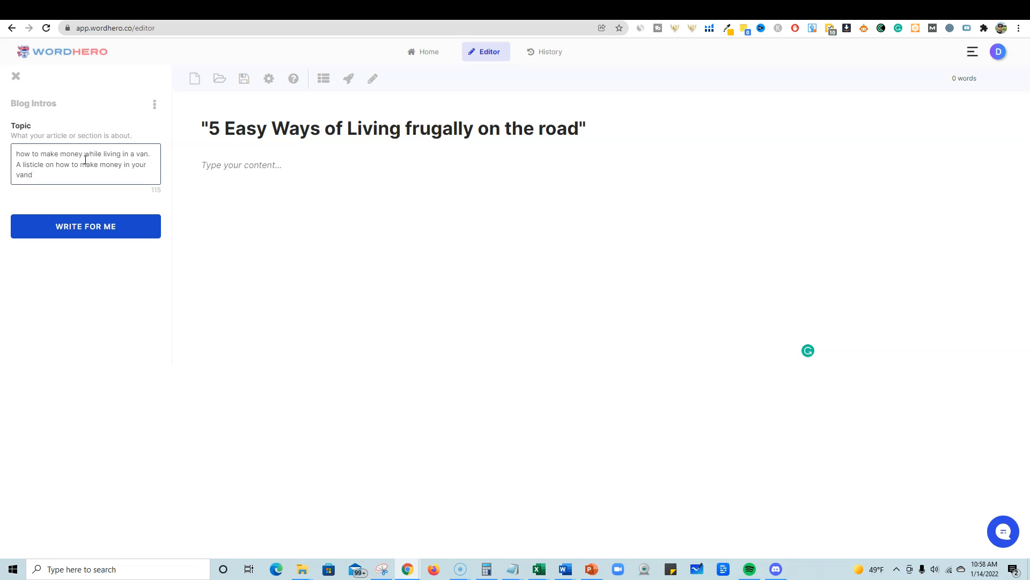
click(68, 162)
click(42, 235)
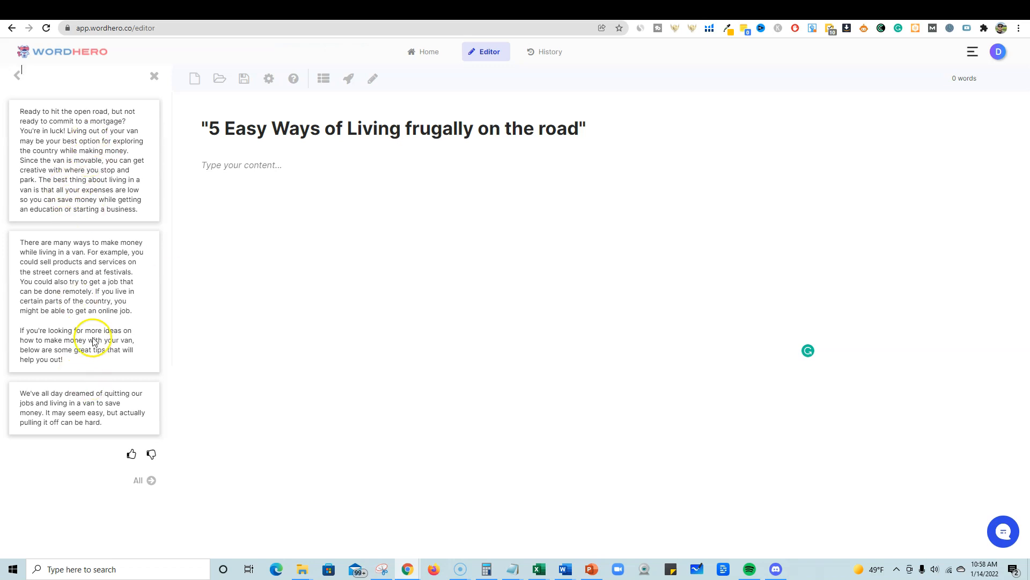
- Copy the generated intro beginning "There are many ways to make money while living in a van" into the document body
drag(589, 129, 193, 120)
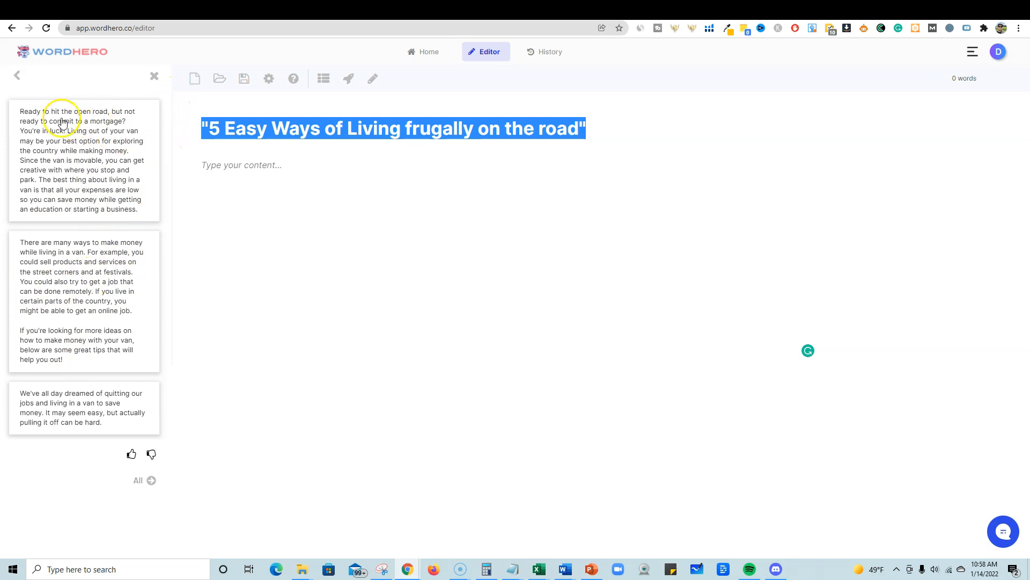
click(79, 295)
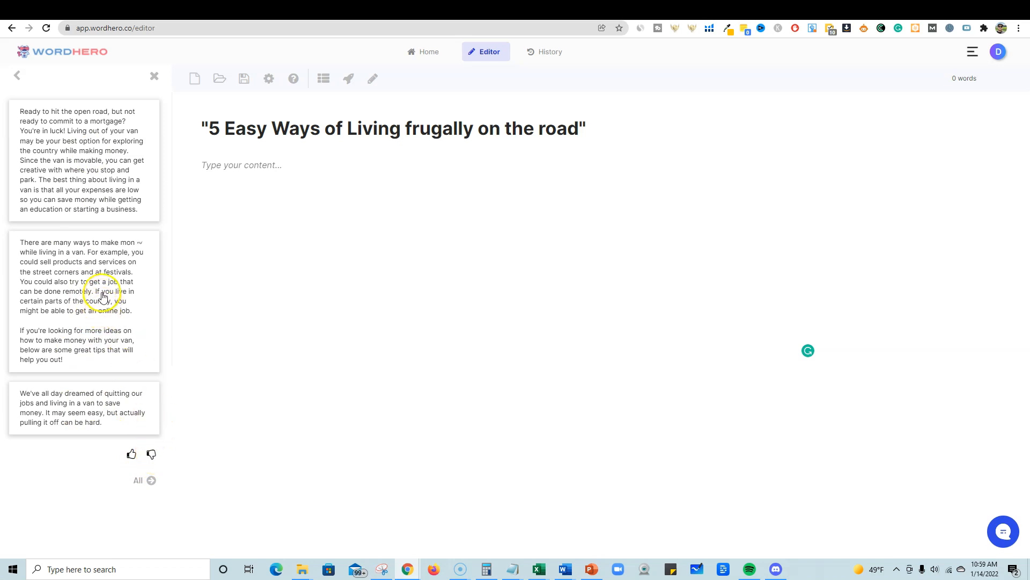
click(290, 165)
key(ctrl+v)
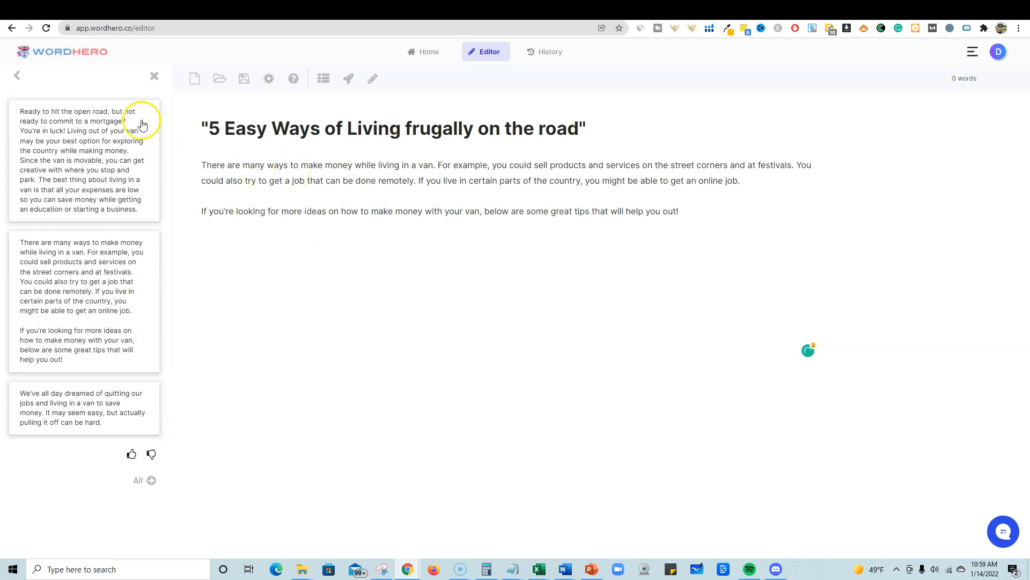
- Generate a blog outline for the topic "how to make money while living in a van"
click(154, 76)
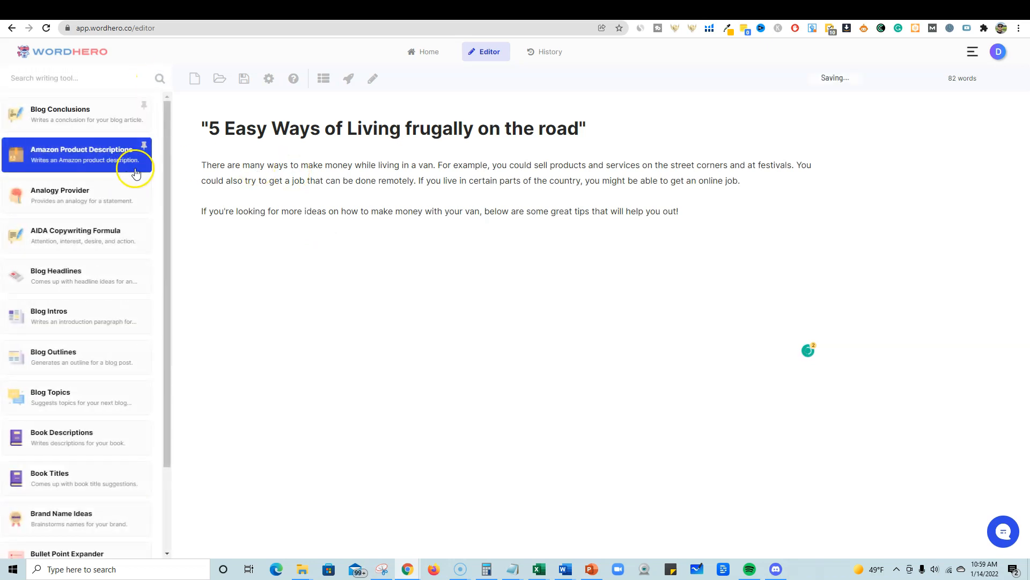
click(88, 354)
click(76, 167)
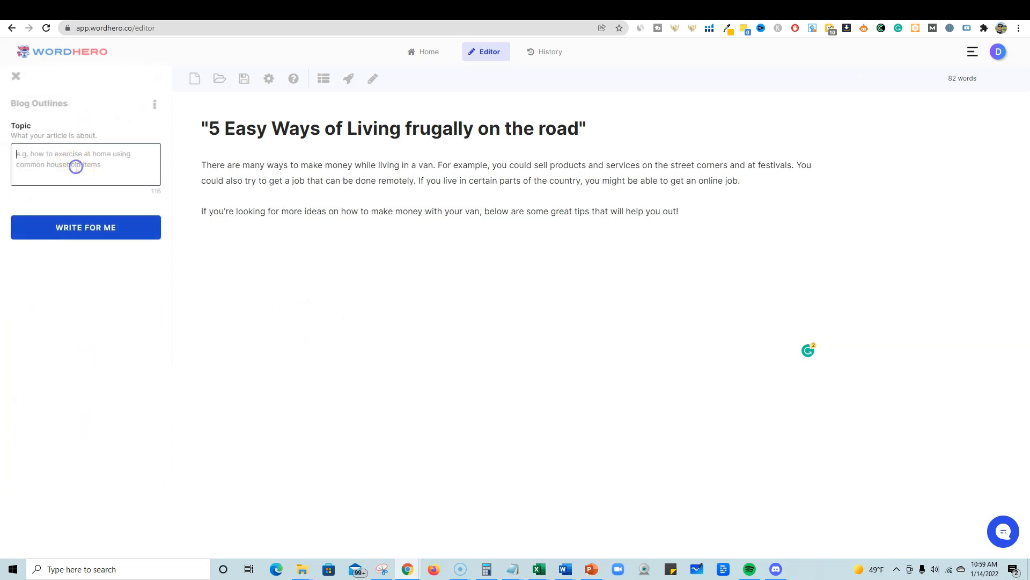
text(how to make money while living in a van)
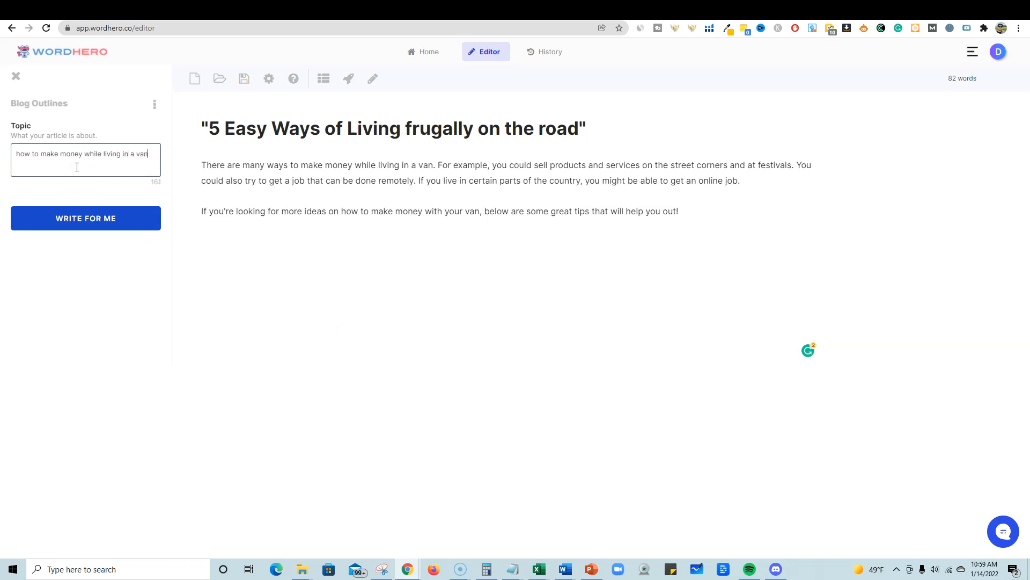
click(69, 225)
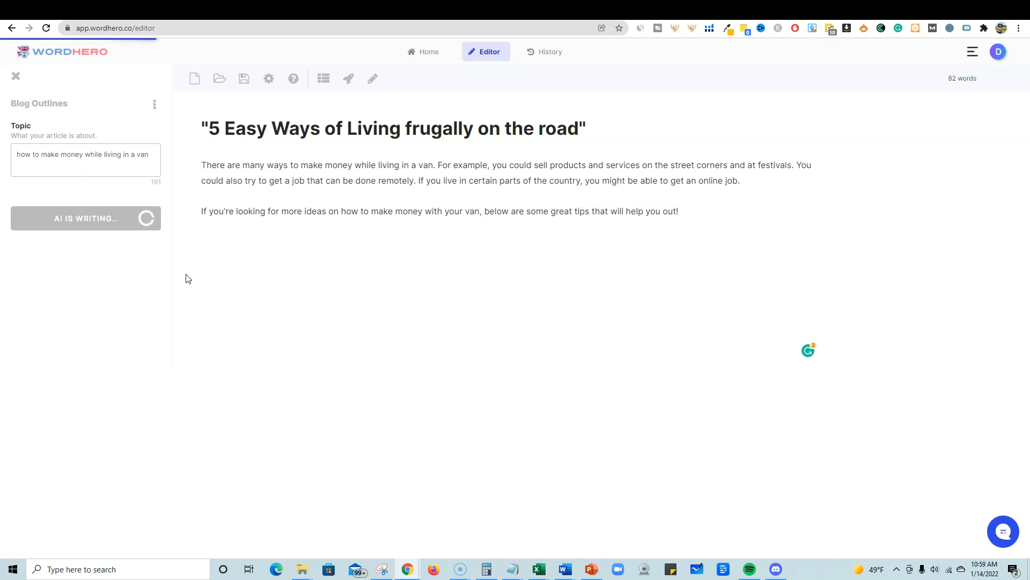
- Insert the complete generated outline below the intro and delete its "Introduction:" line with the blank lines around it
click(72, 146)
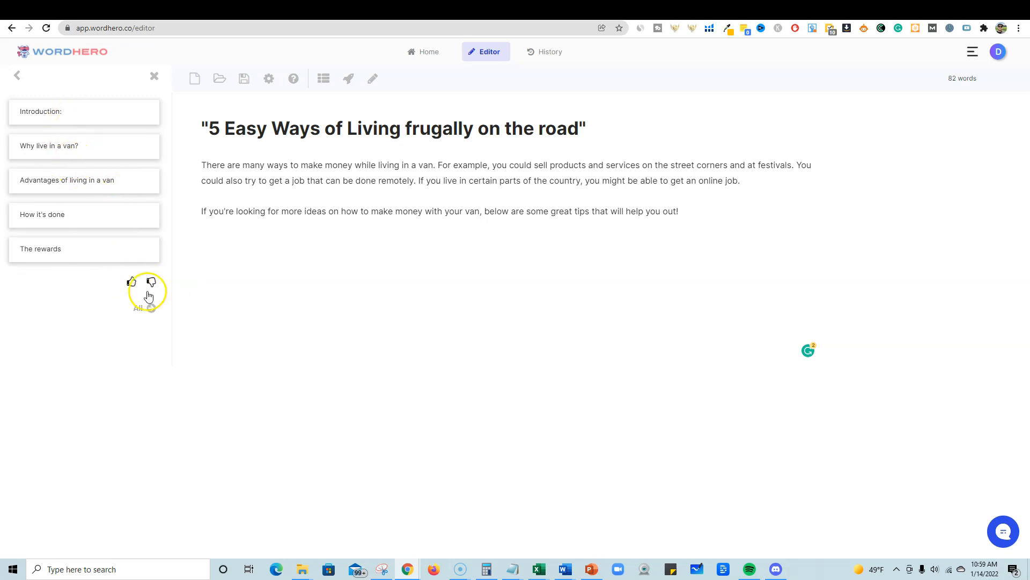
click(151, 308)
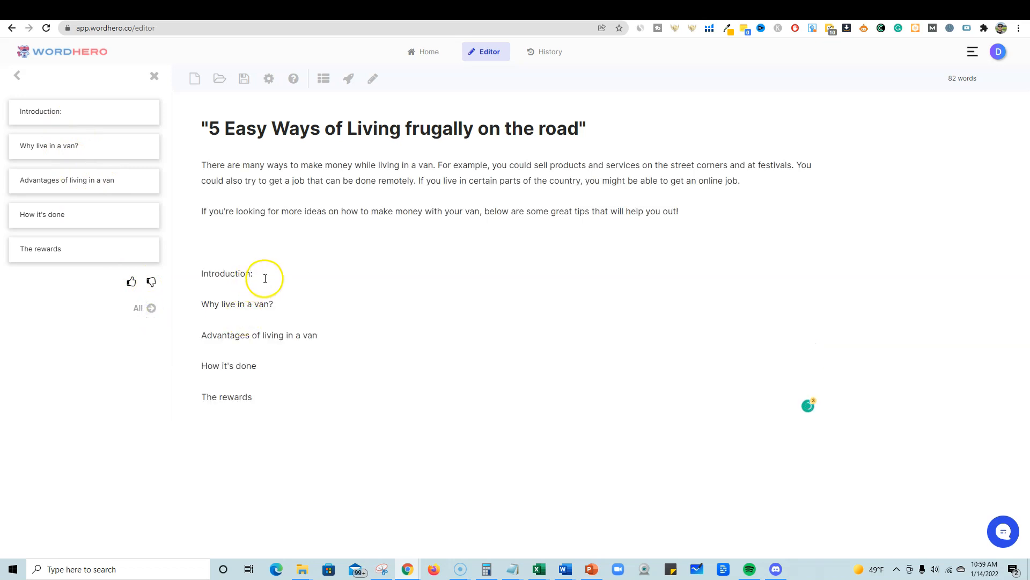
drag(265, 276, 152, 278)
key(BackSpace)
key(BackSpace)
key(BackSpace)
key(BackSpace)
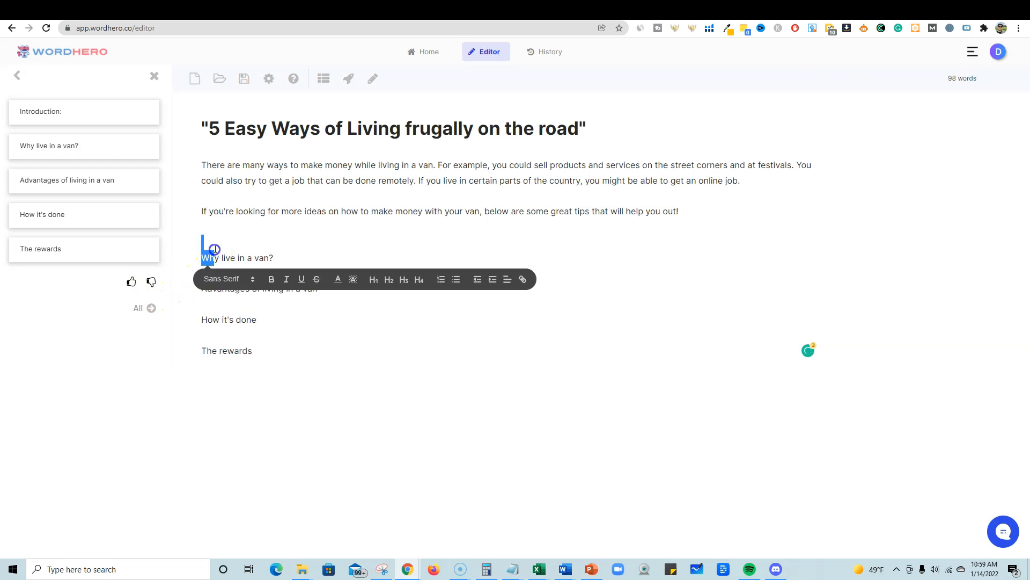
key(BackSpace)
click(295, 328)
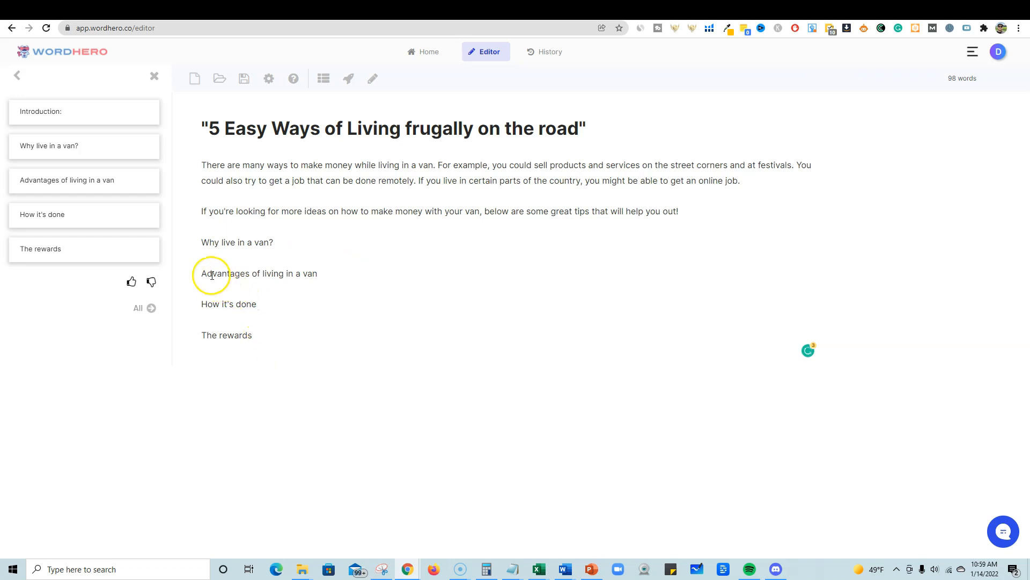
- Write the section under "Why live in a van?" with the Rocket Tool and extend it with Write More
drag(206, 273, 199, 240)
click(278, 253)
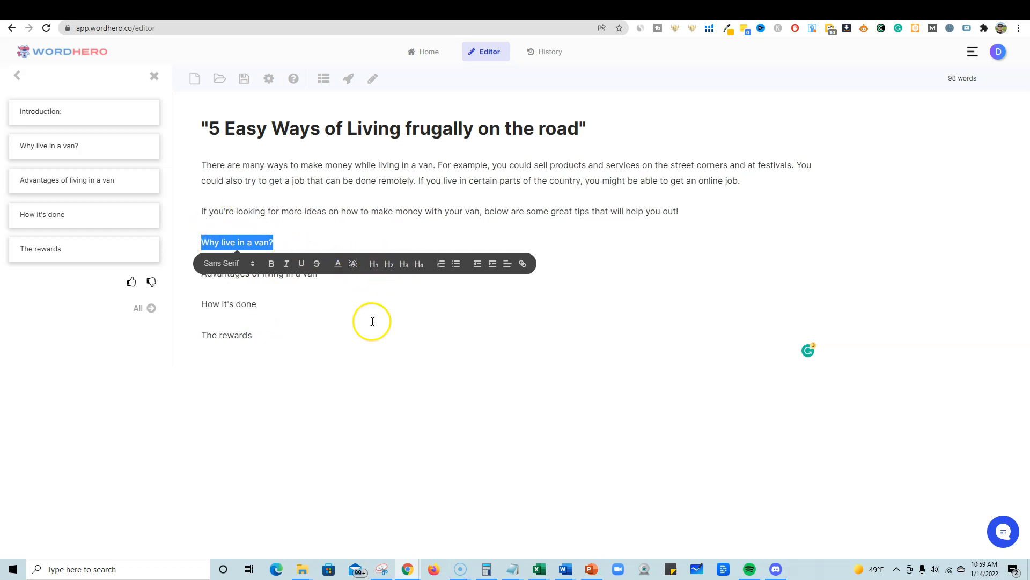
click(268, 334)
drag(274, 242, 197, 243)
click(348, 80)
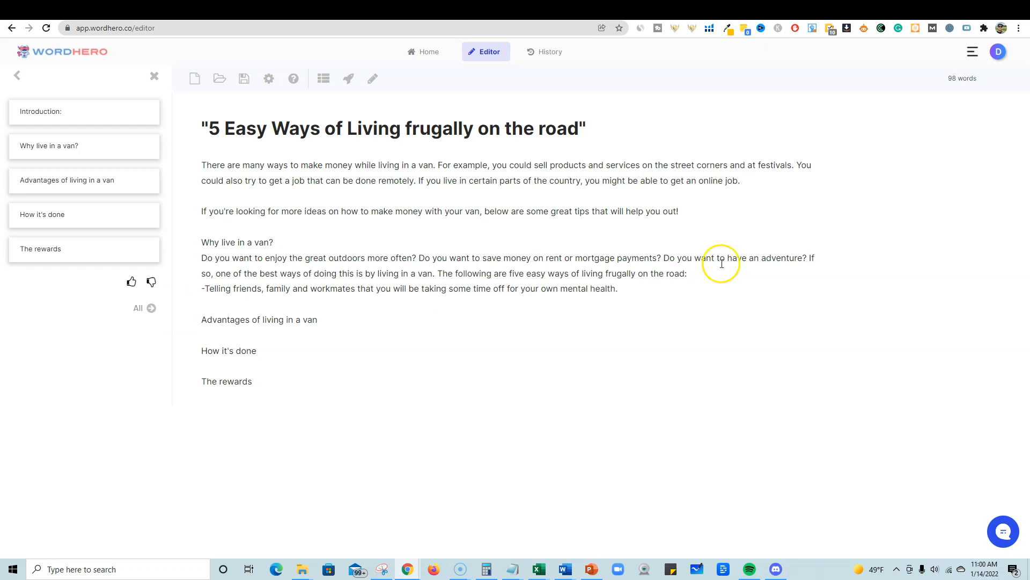
click(623, 288)
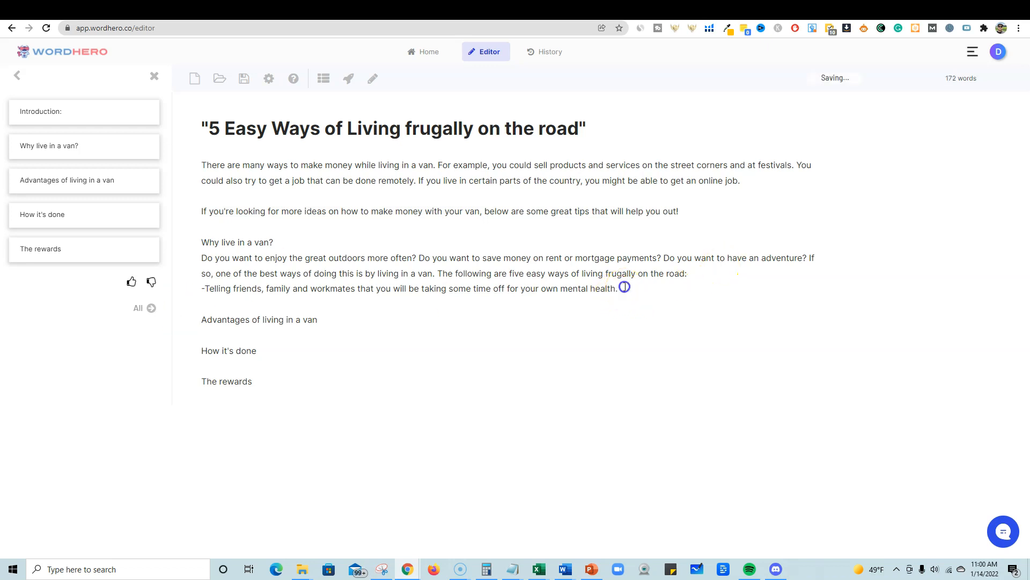
click(374, 80)
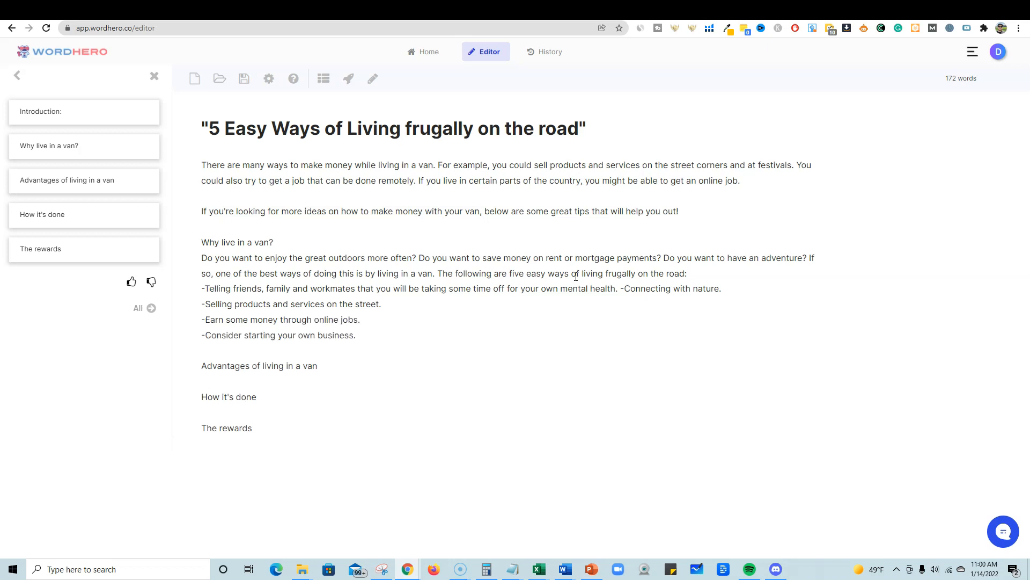
- Write the section under "Advantages of living in a van" with the Rocket Tool and save the document
drag(318, 366, 195, 362)
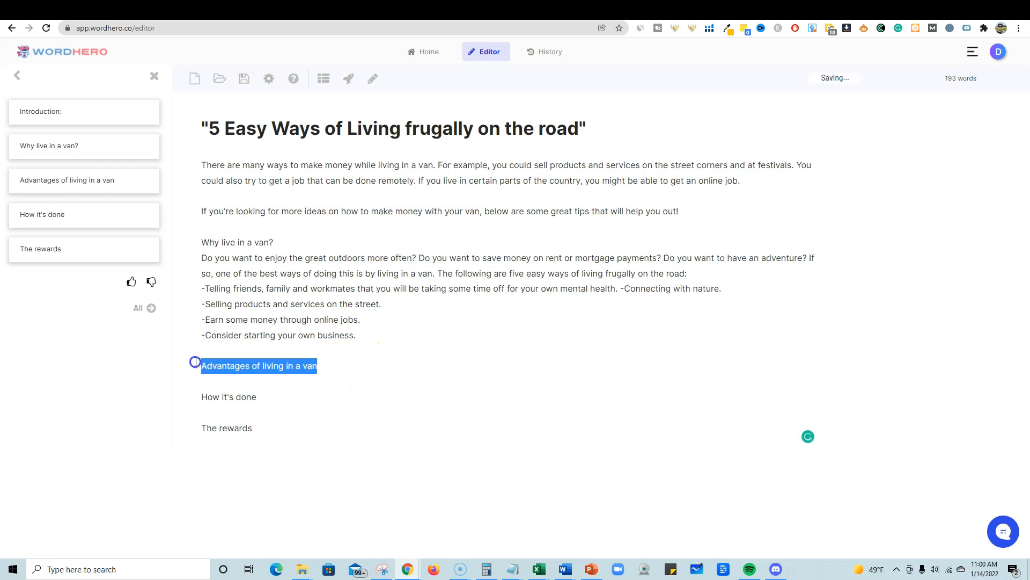
click(350, 79)
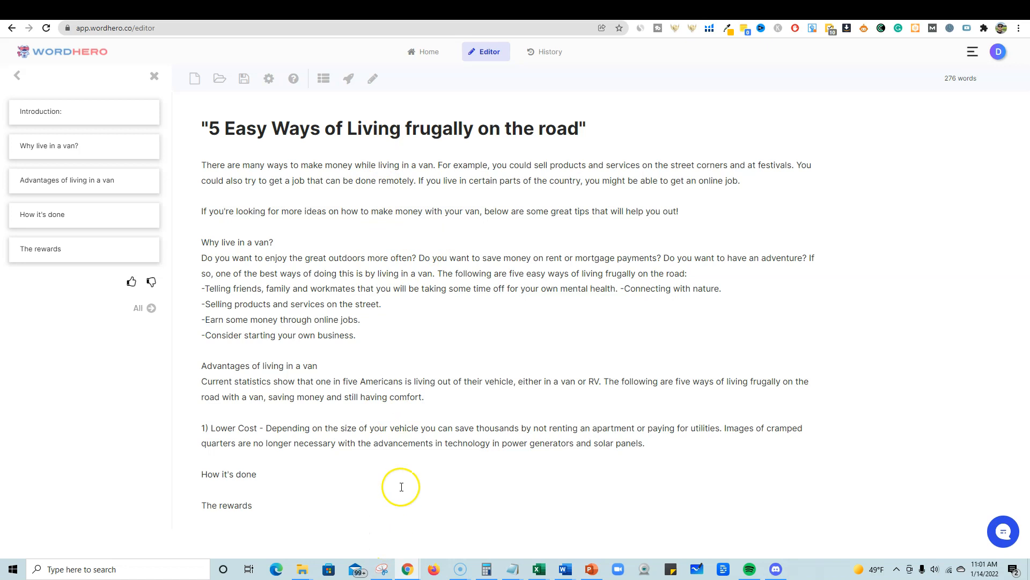
click(17, 77)
click(154, 77)
click(244, 79)
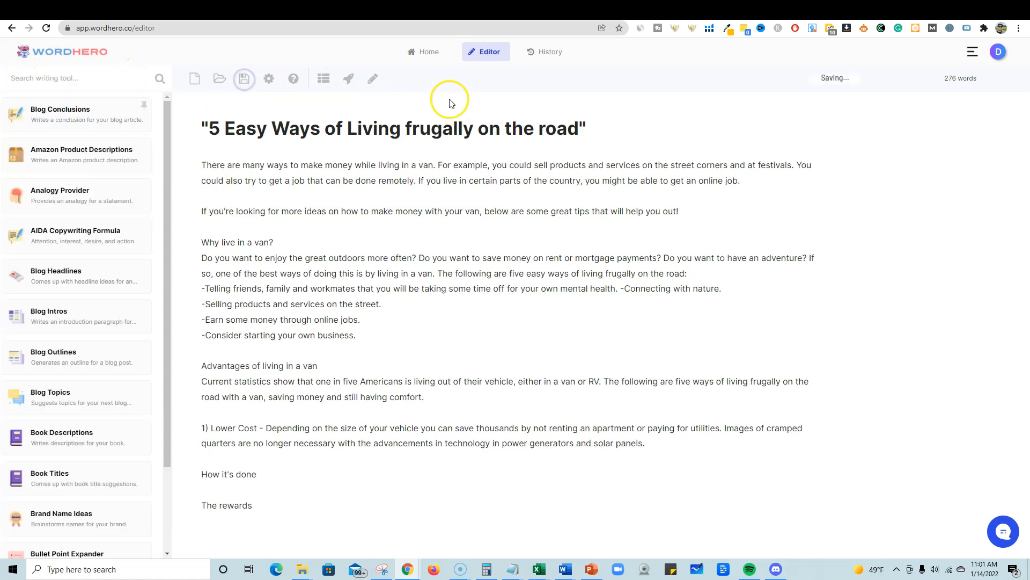
- Look over the generation history and open the saved document "Easy Money: Living in a Van" in the editor
click(547, 52)
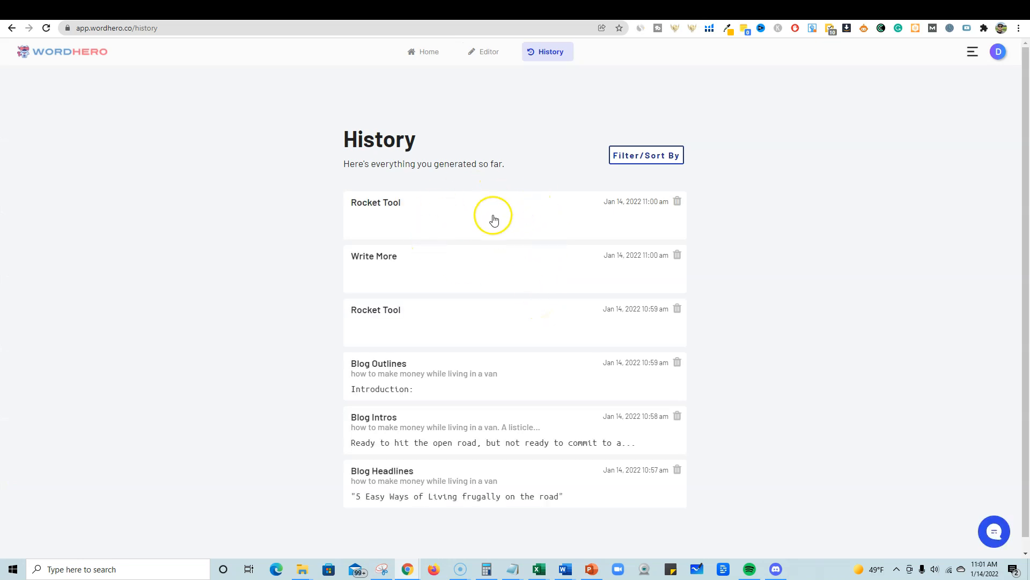
click(459, 362)
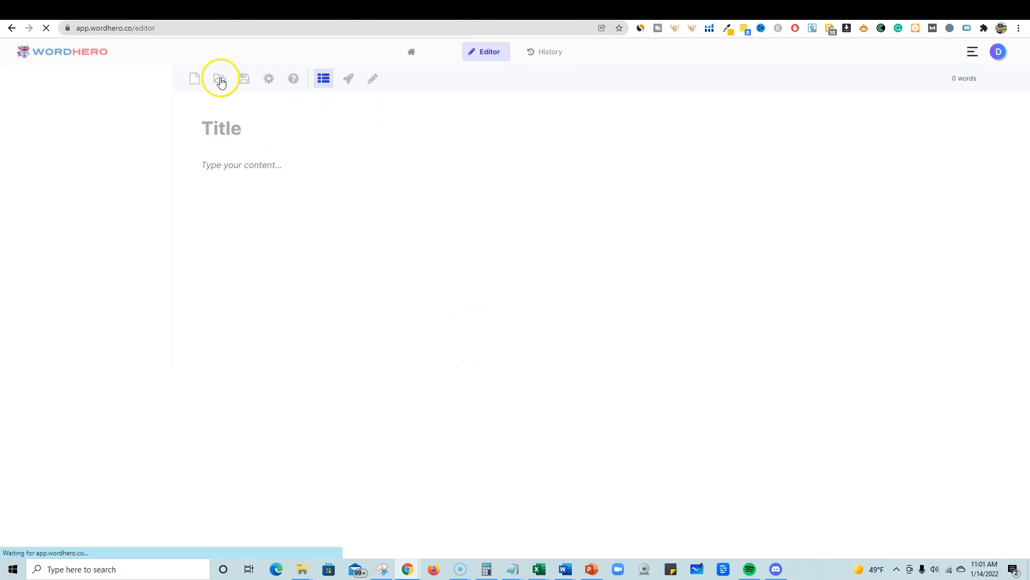
click(219, 80)
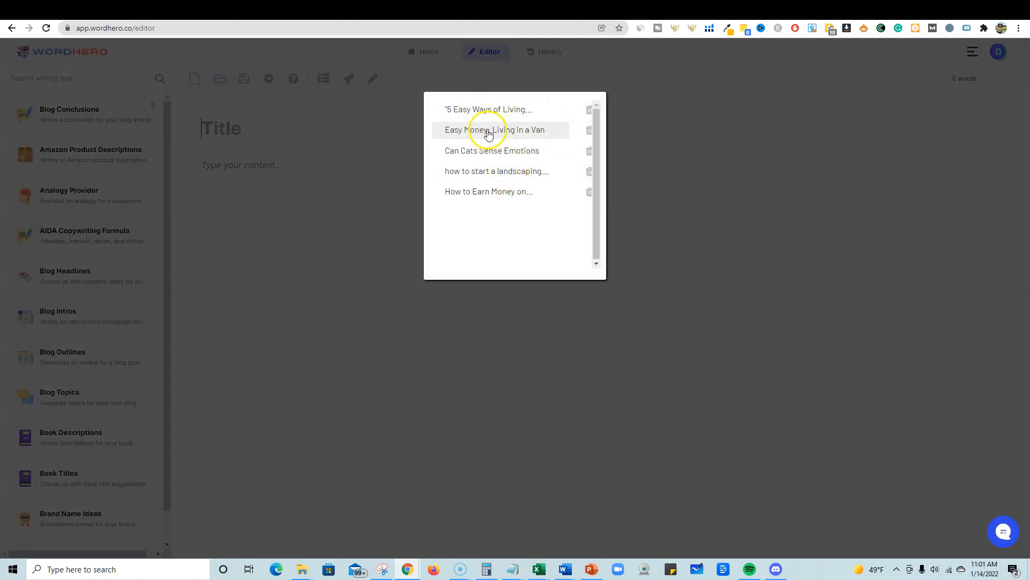
click(499, 134)
click(696, 287)
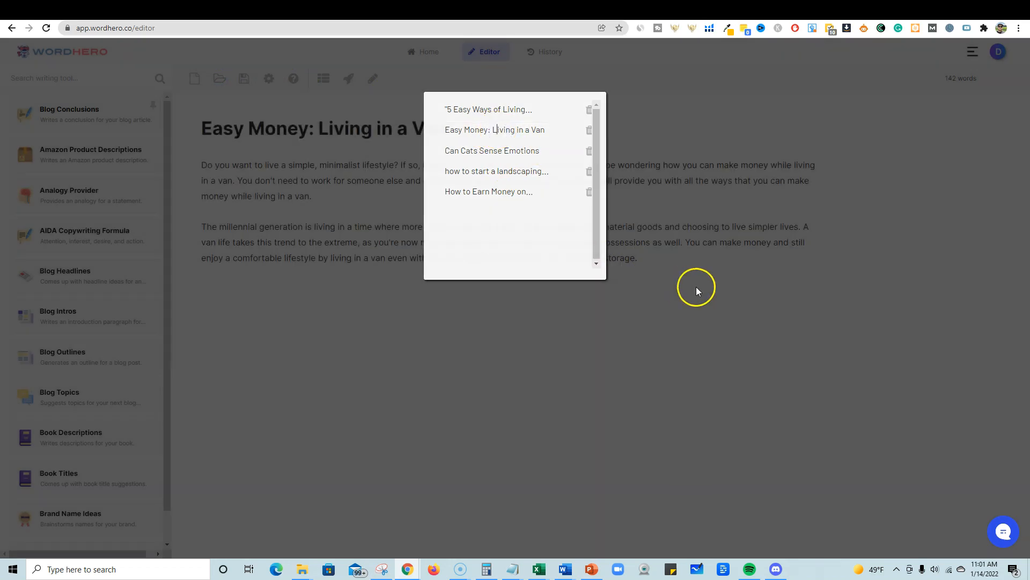
click(455, 259)
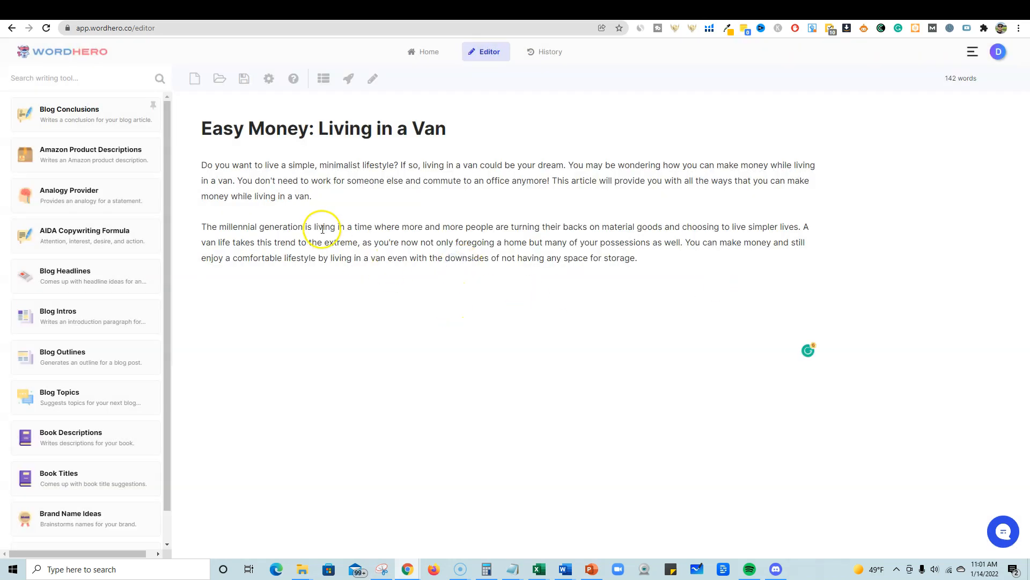
drag(202, 128, 490, 145)
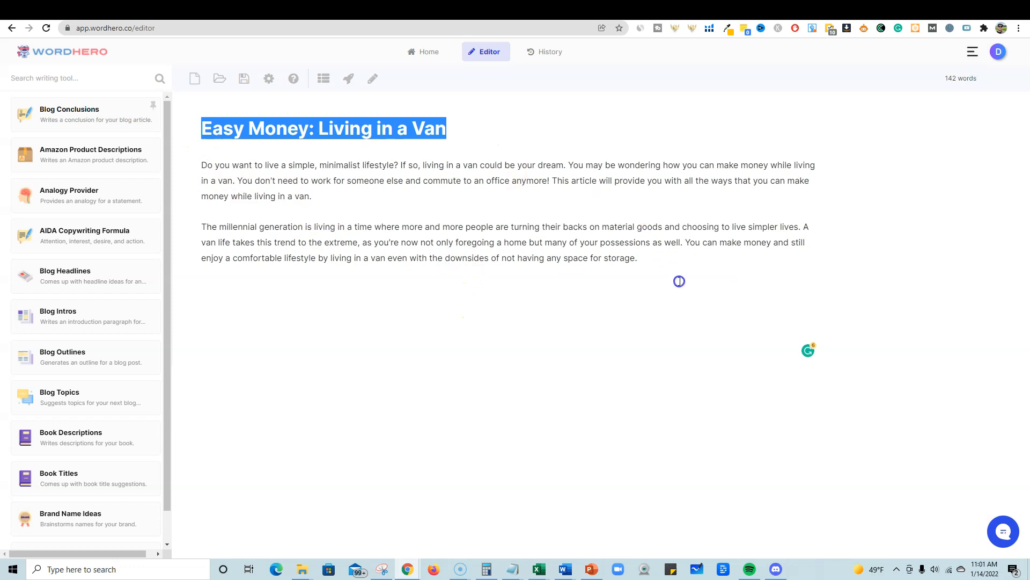
click(637, 257)
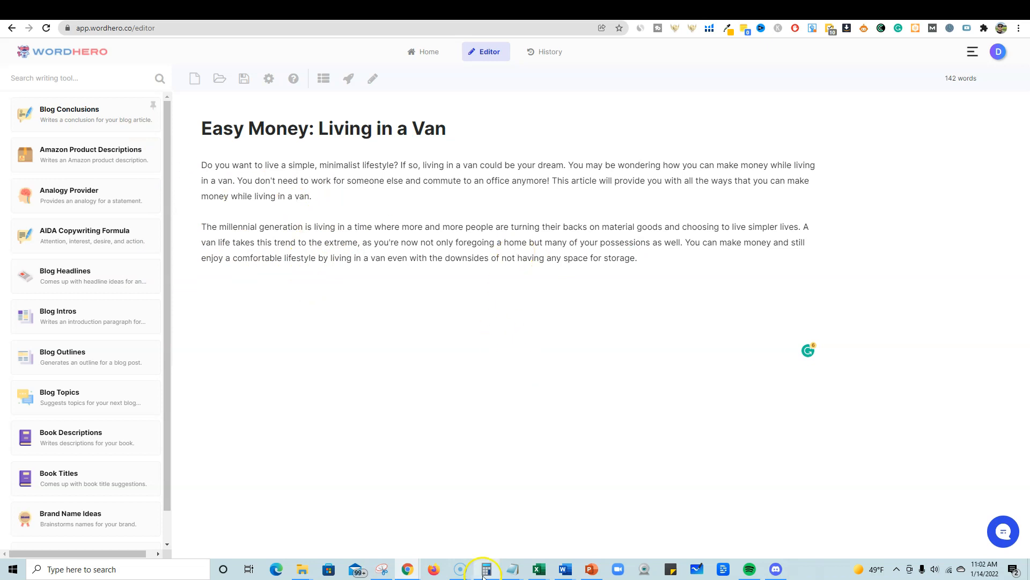
- Switch to the RankIQ report and open the competitor article "40+ van life jobs to make money from your campervan or RV" from its Competition Analysis
click(837, 14)
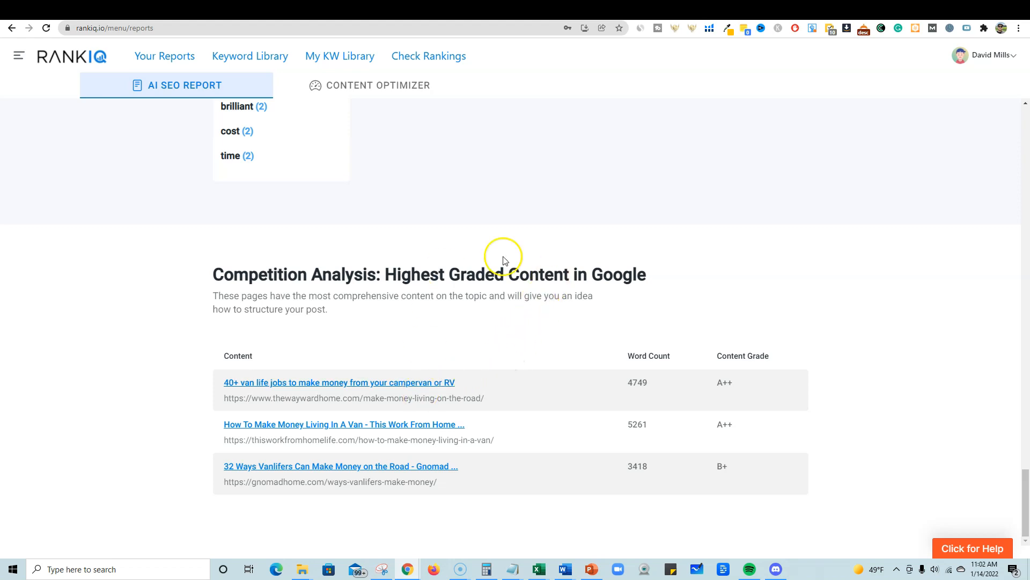
scroll(484, 306, up, 6)
scroll(484, 306, up, 10)
scroll(484, 307, down, 15)
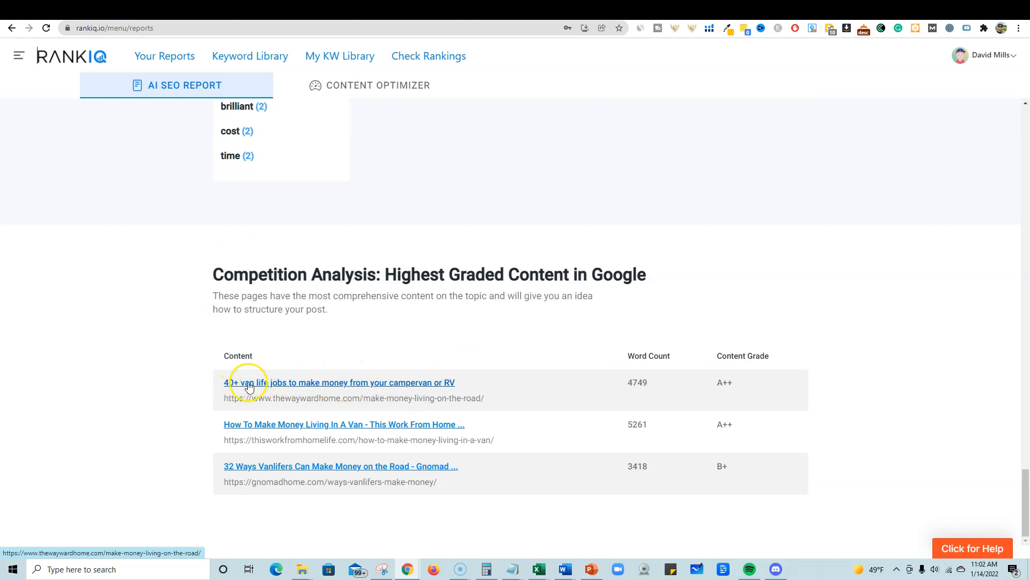
click(356, 384)
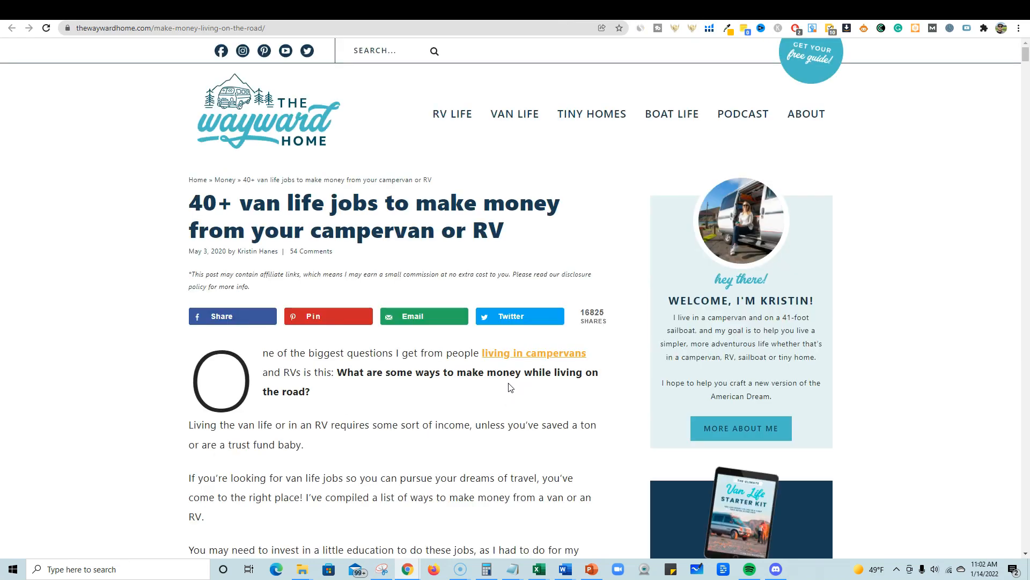
click(498, 376)
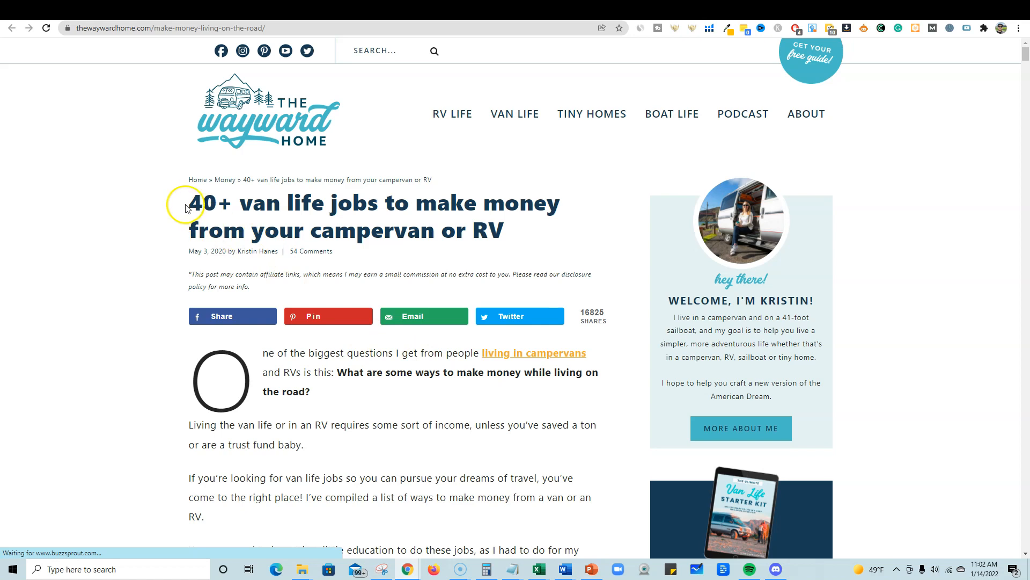
- Examine the competitor article's title and opening, highlighting the full headline
drag(189, 204, 517, 245)
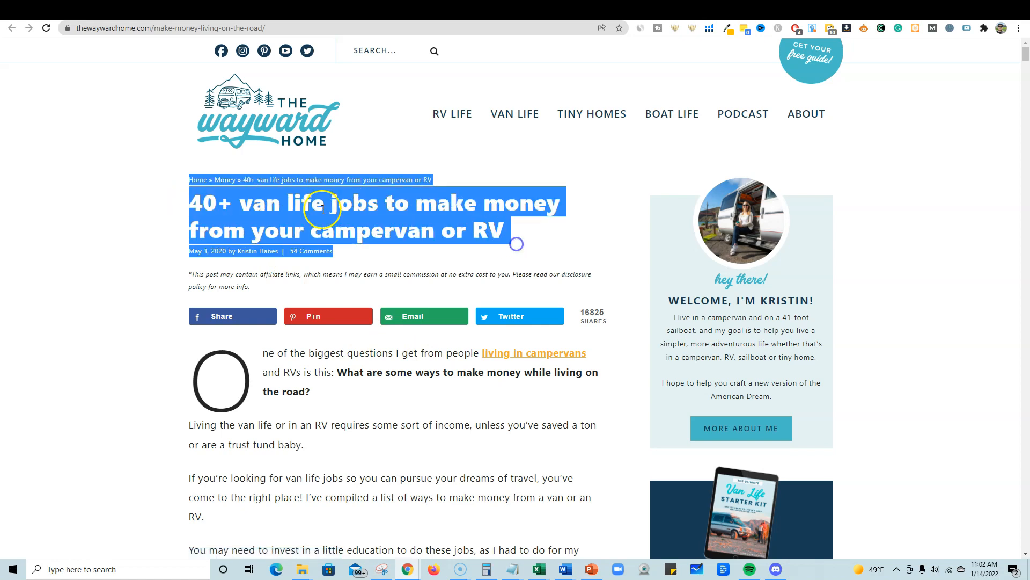
click(297, 208)
drag(192, 207, 564, 223)
click(544, 234)
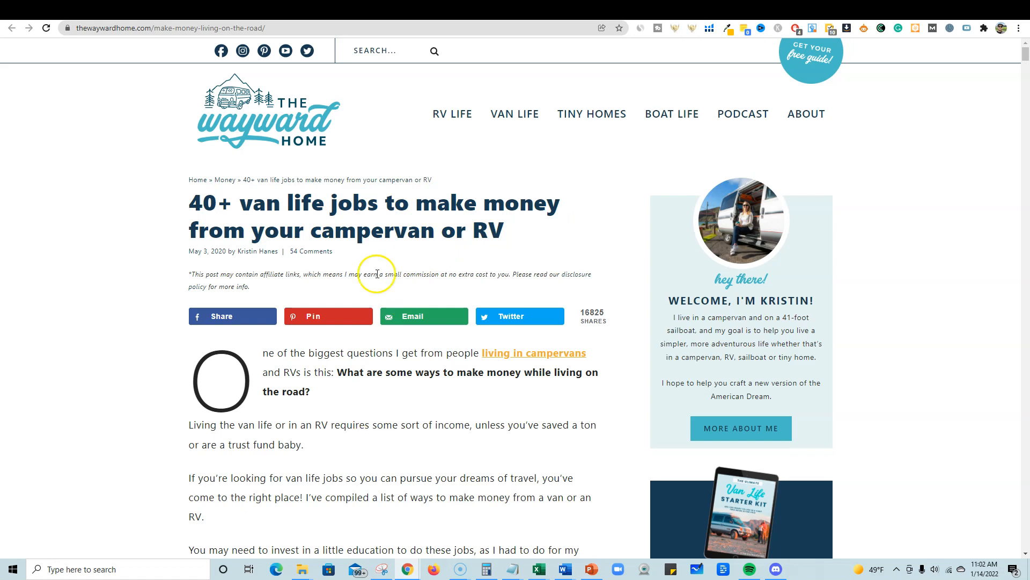
scroll(329, 345, down, 3)
scroll(329, 345, up, 3)
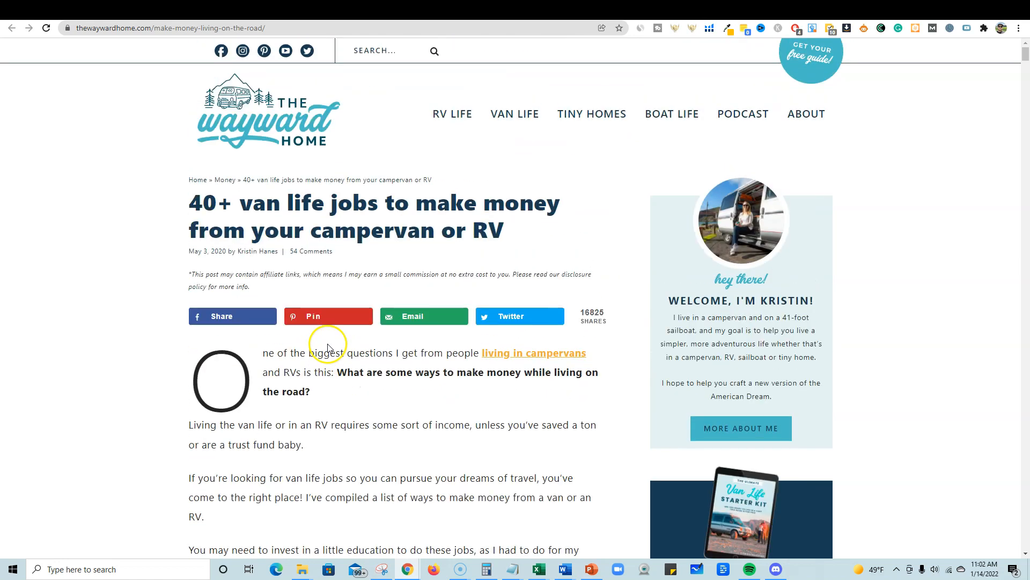
drag(190, 195, 534, 232)
click(534, 232)
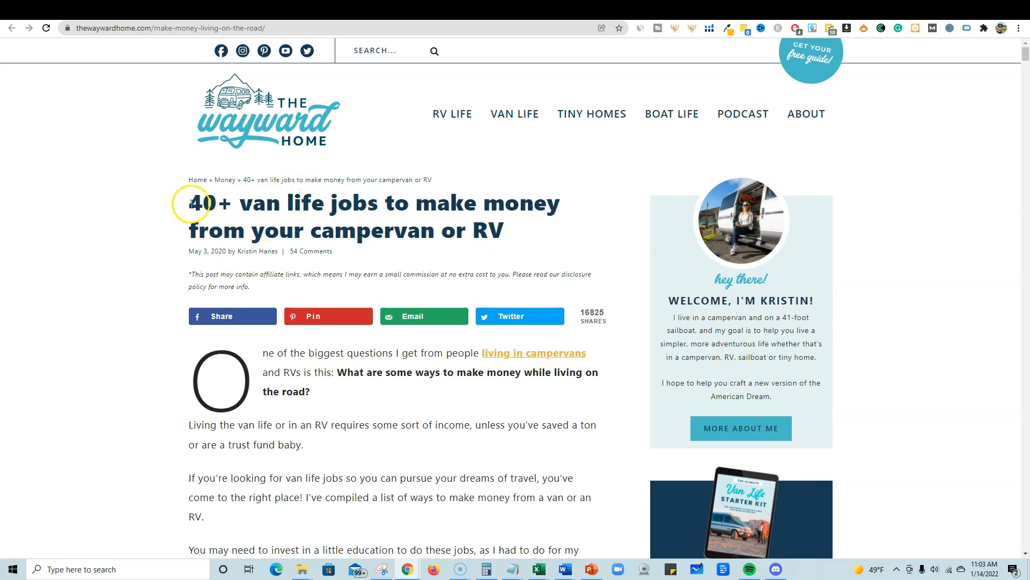
- Examine the article's numbered money-making ideas, from "Sell your services on Fiverr" to "Become a freelance writer"
scroll(371, 329, down, 5)
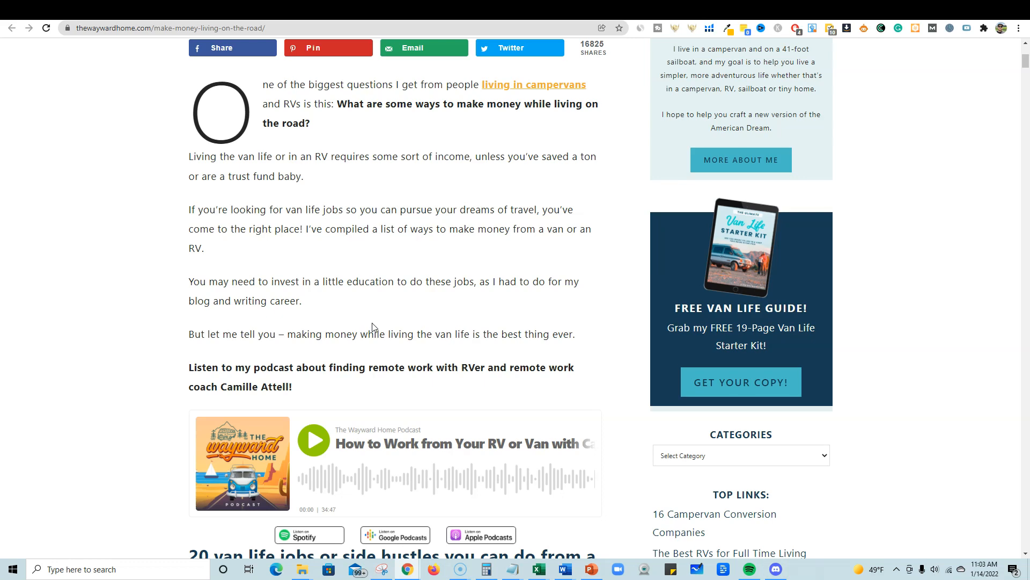
scroll(372, 322, down, 15)
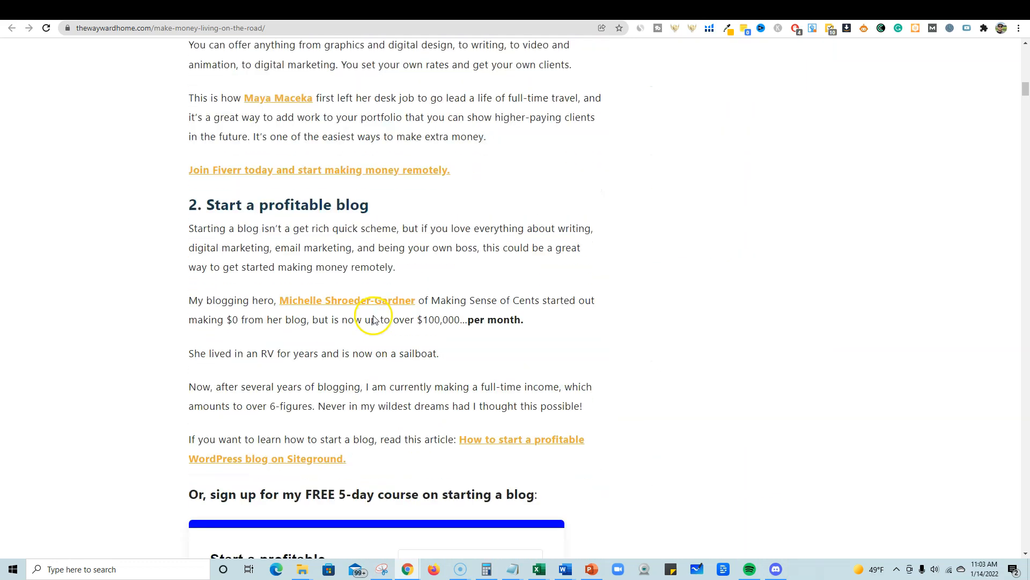
scroll(373, 317, up, 11)
scroll(371, 314, down, 5)
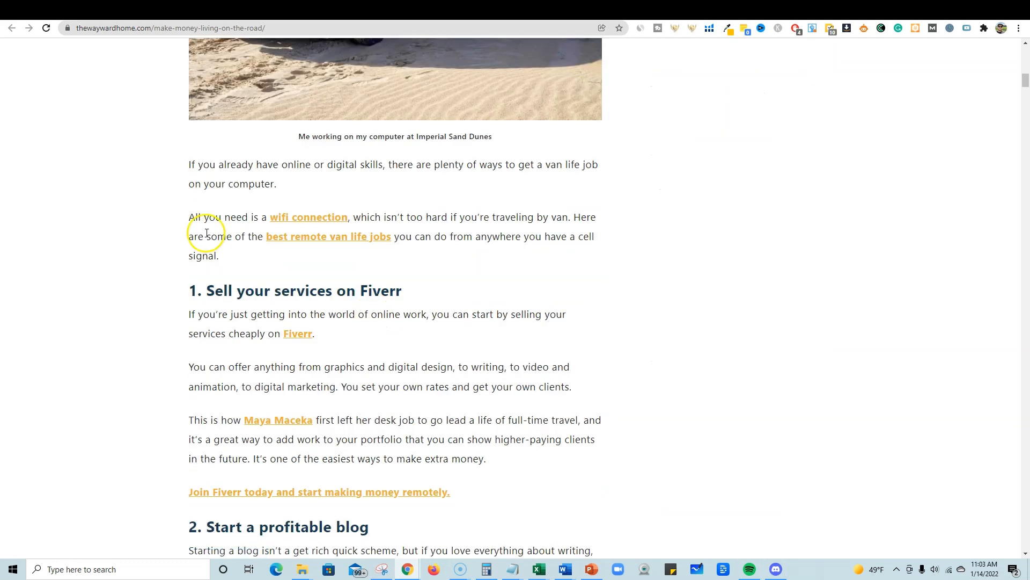
drag(184, 289, 419, 306)
scroll(291, 354, down, 6)
scroll(461, 362, down, 11)
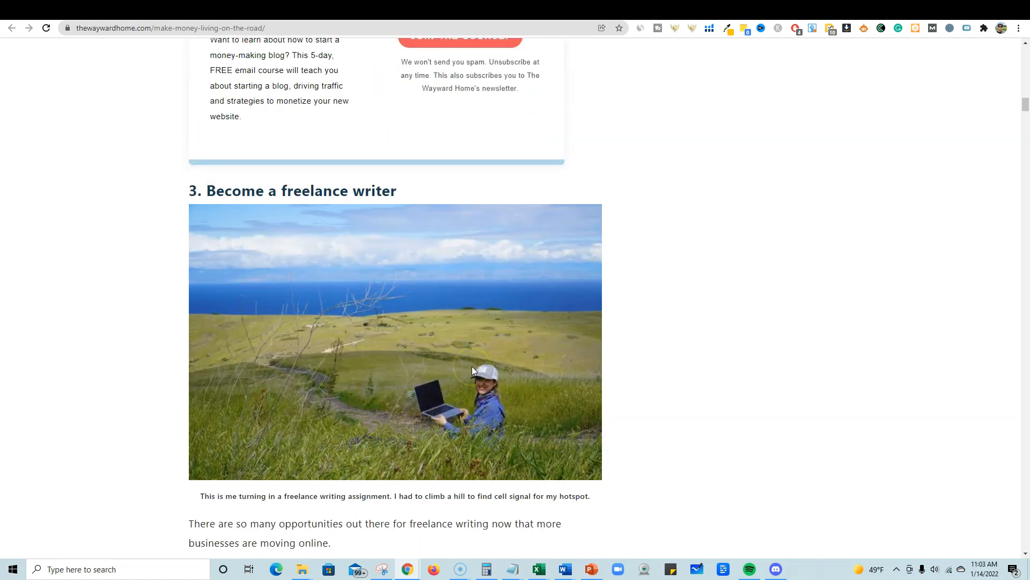
scroll(472, 365, up, 20)
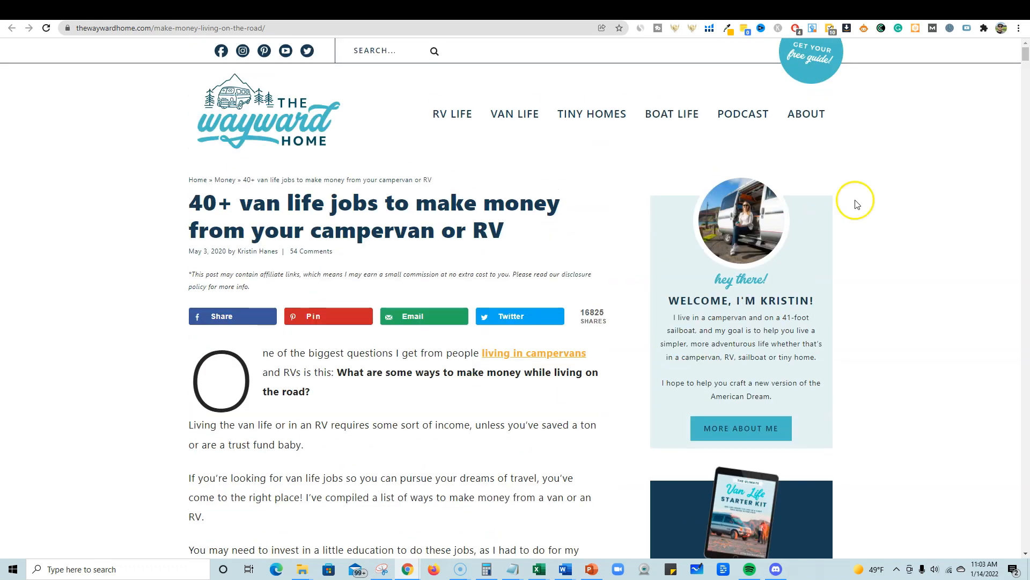
- Analyze the article's on-page SEO with SEO Minion and review its headings and image details
click(863, 30)
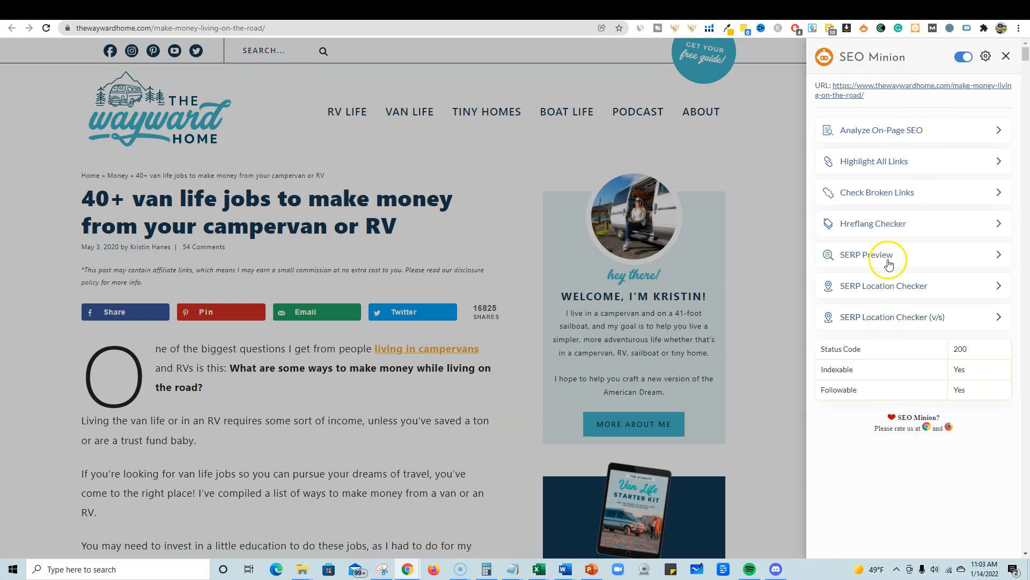
click(903, 131)
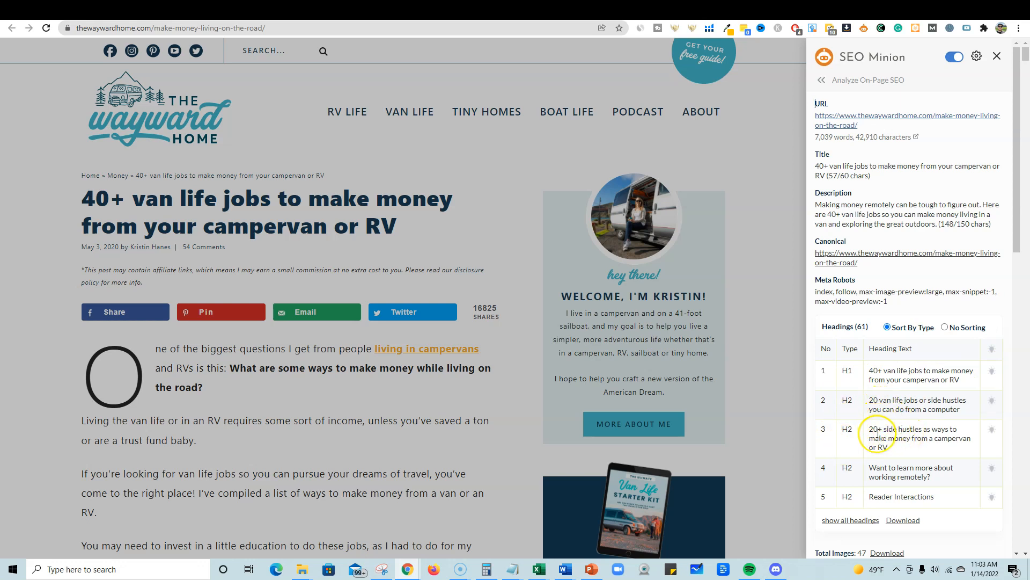
scroll(878, 434, down, 1)
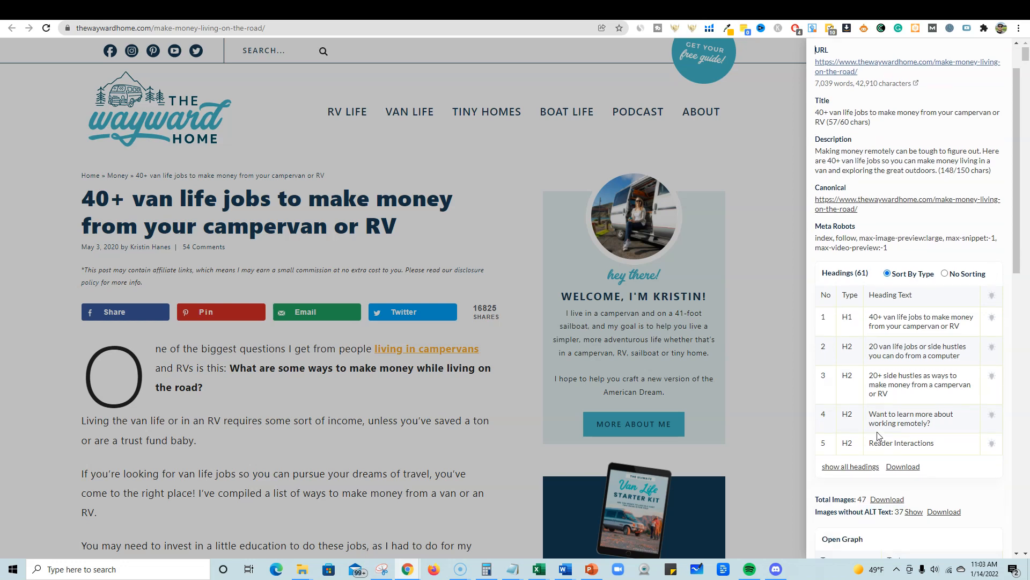
scroll(878, 435, down, 1)
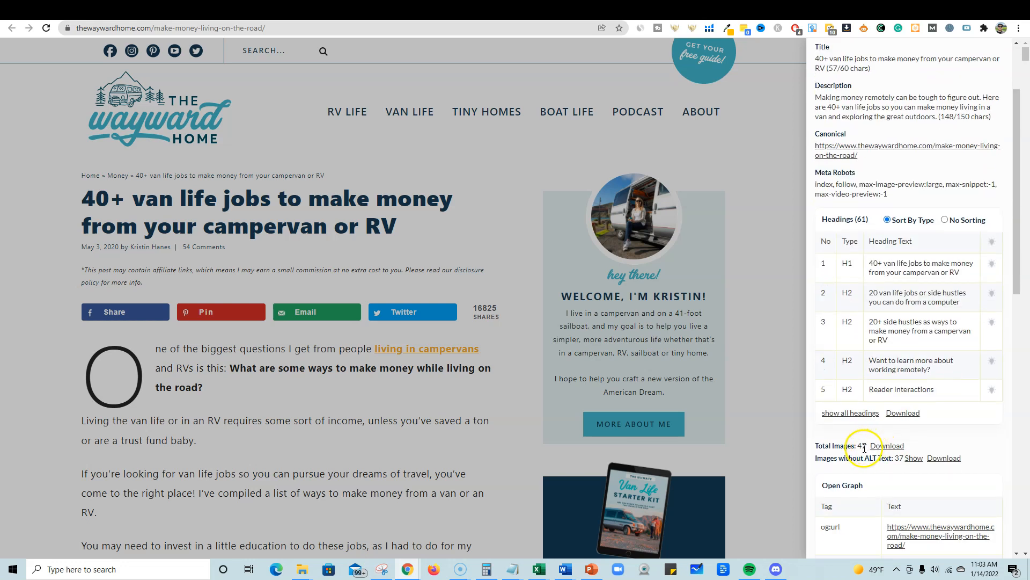
scroll(865, 448, down, 5)
scroll(853, 454, up, 7)
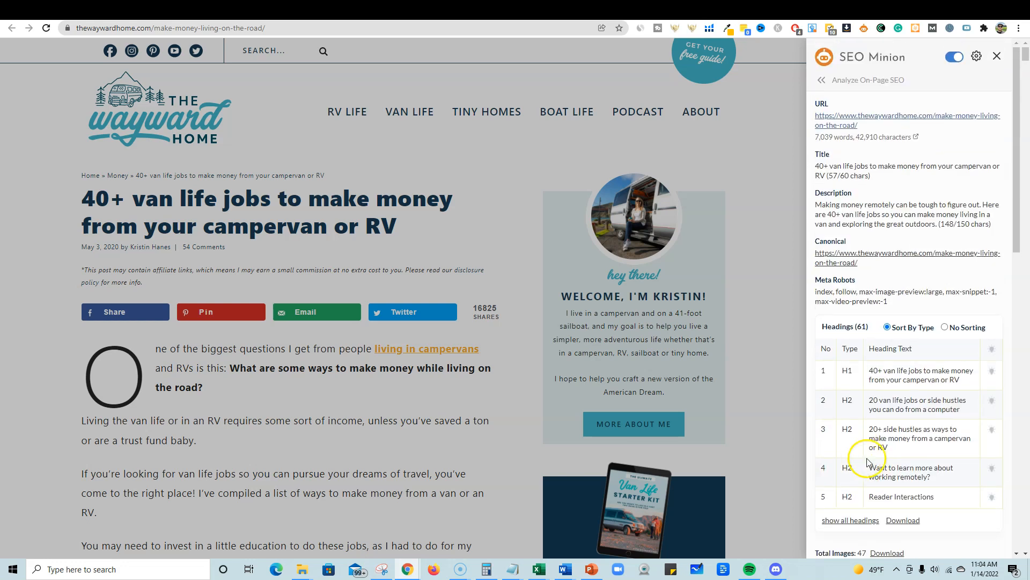
scroll(881, 461, down, 1)
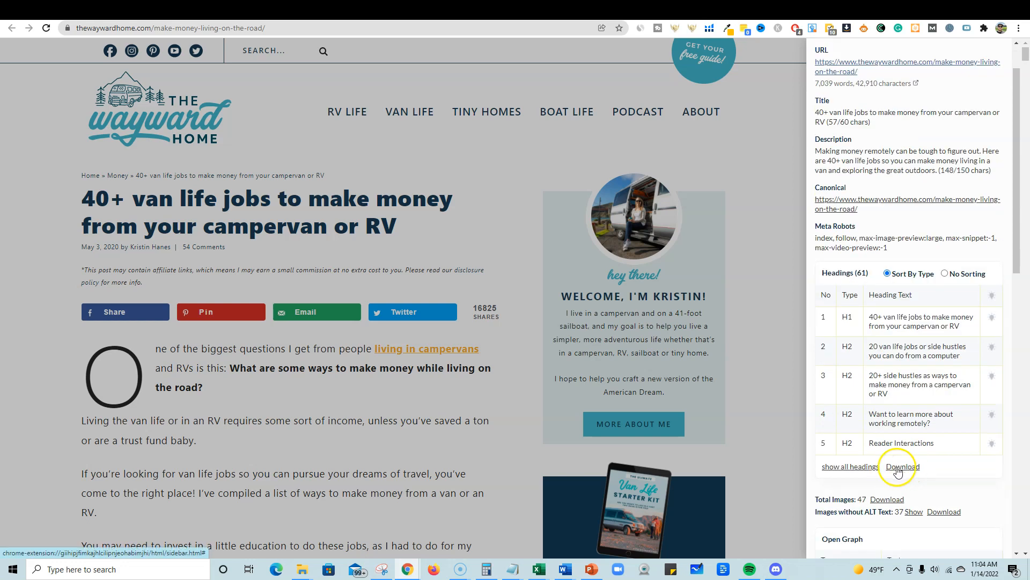
- Switch to the Excel workbook of exported headings and select the complete heading list in A1:C62 for review
click(540, 570)
click(701, 529)
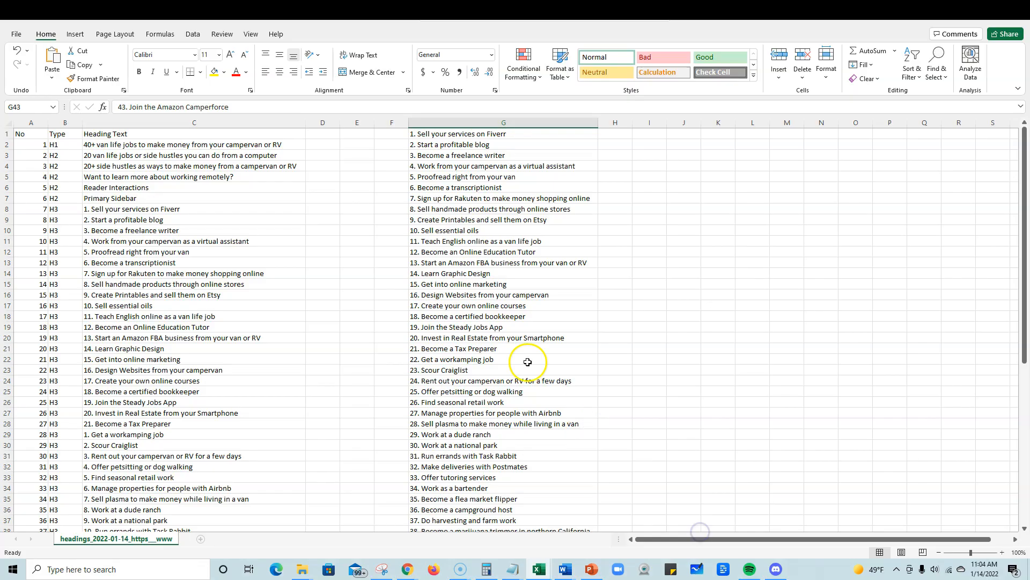
click(31, 134)
drag(283, 233, 232, 571)
drag(212, 512, 213, 512)
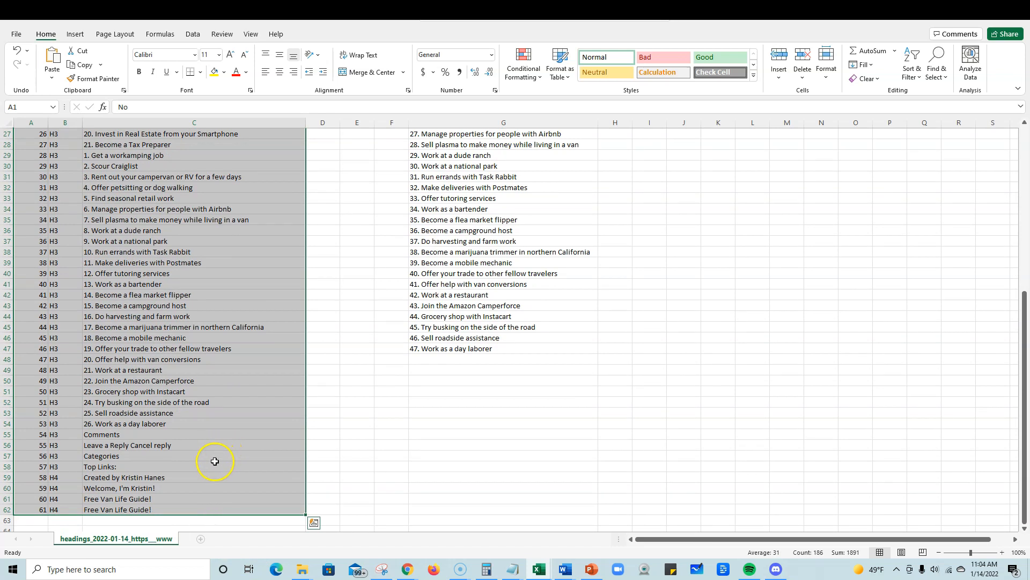
scroll(215, 461, up, 9)
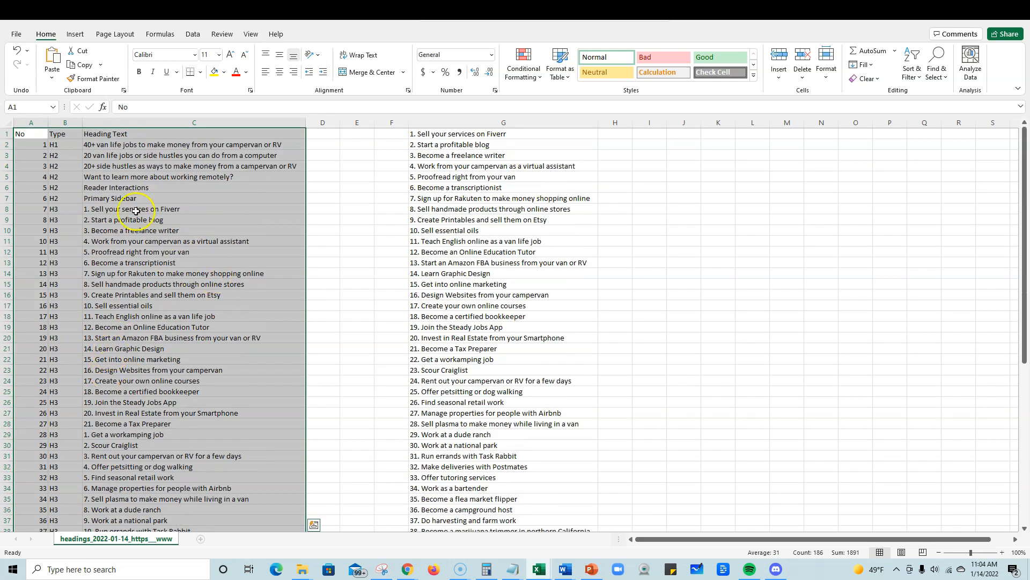
- Examine the heading types by selecting the H1 row, the H2 cells B3:B7 and the H3 cells B8:B58
click(59, 144)
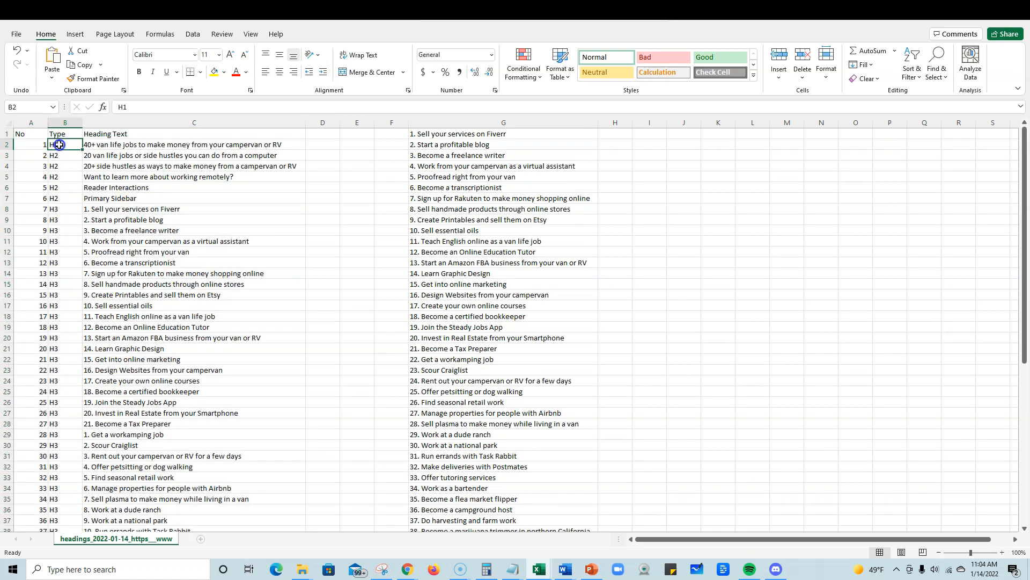
drag(26, 144, 280, 147)
drag(67, 155, 77, 197)
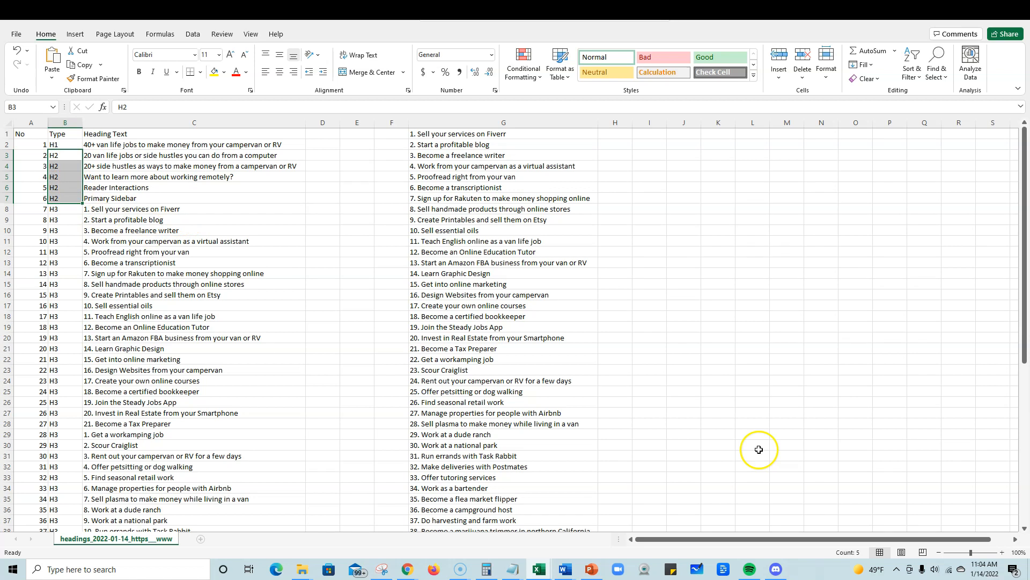
drag(64, 211, 59, 470)
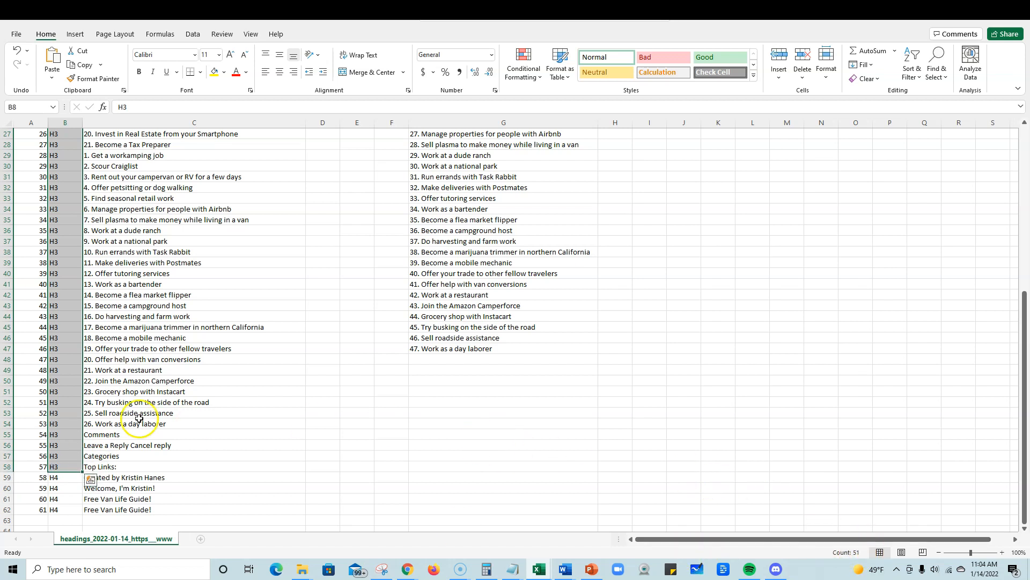
scroll(178, 463, up, 9)
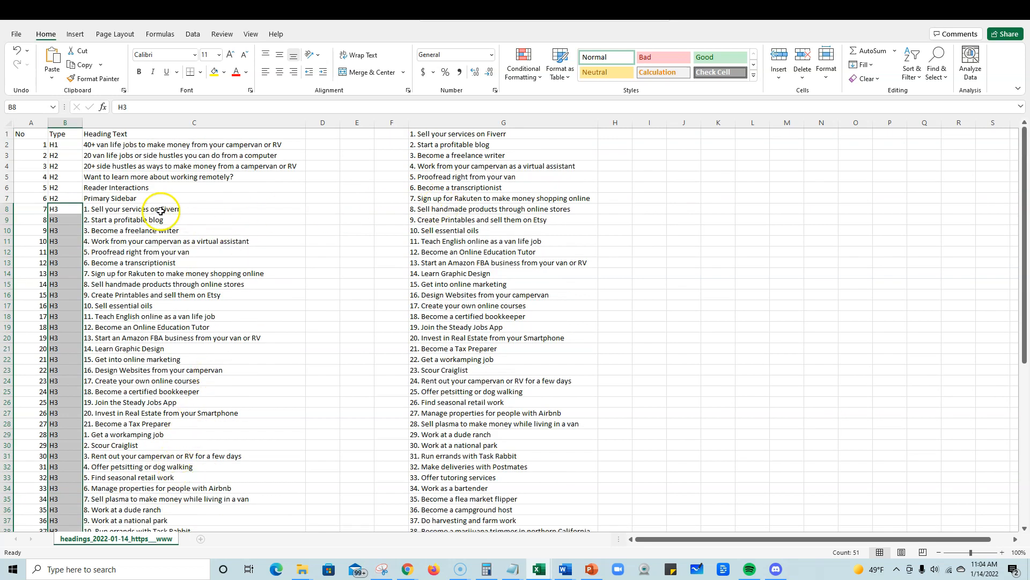
- Select the numbered job idea headings in C8:C54 for comparison with the list in column G
drag(121, 209, 107, 513)
drag(99, 569, 110, 448)
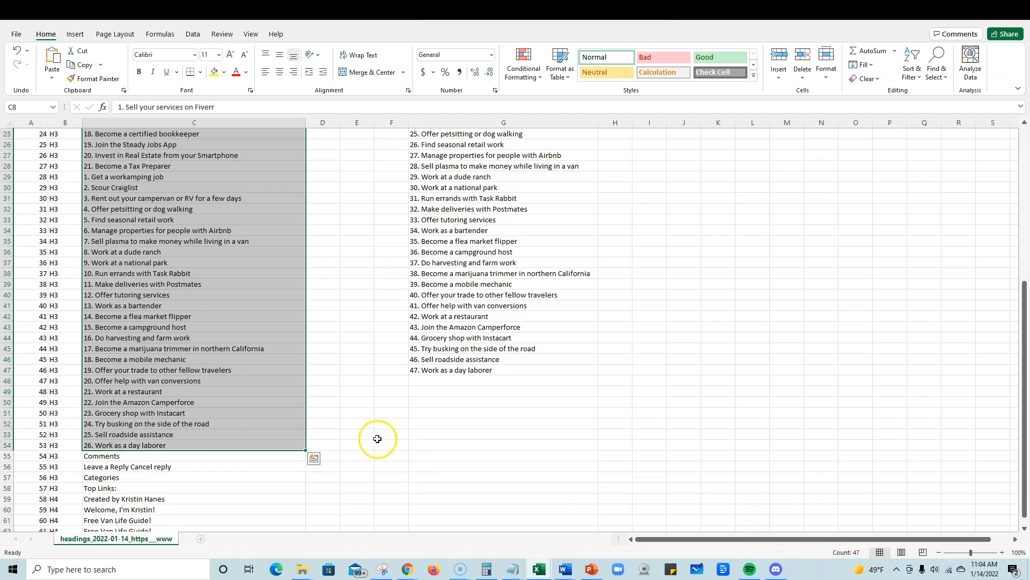
scroll(338, 410, up, 8)
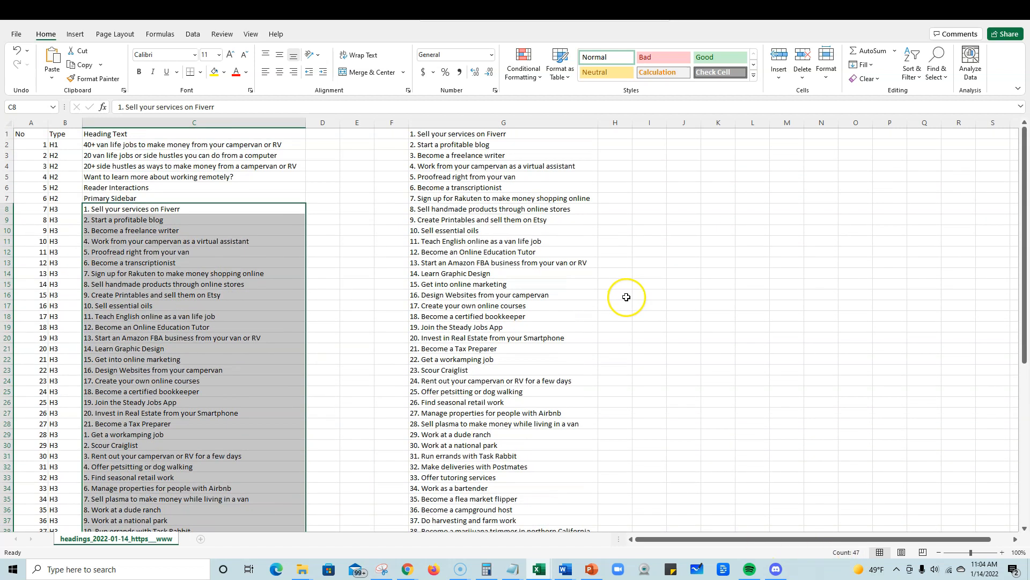
- Copy the full list of 47 numbered job ideas in G1:G47
drag(490, 133, 451, 509)
scroll(542, 371, up, 4)
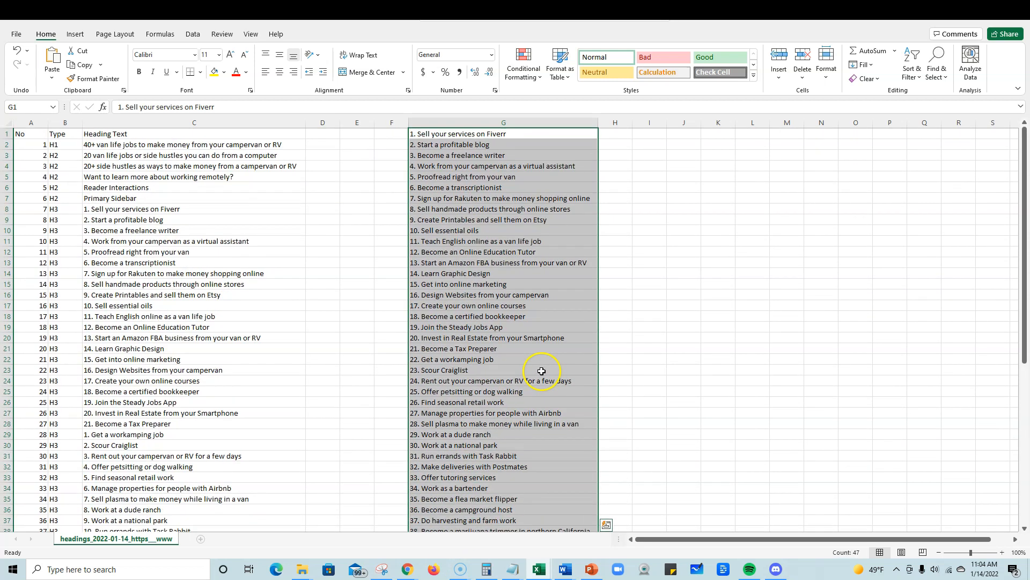
click(639, 219)
drag(471, 134, 477, 509)
key(ctrl+c)
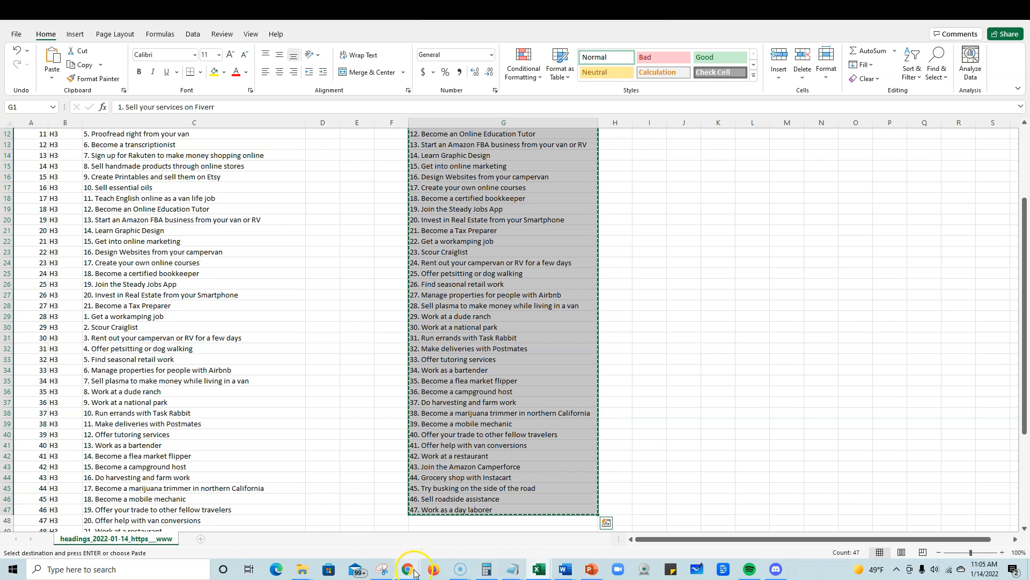
- Switch to the WordHero editor in Chrome and add the line "Below you will see our top 47 ways that" beneath the introduction
mouse_move(418, 571)
click(350, 517)
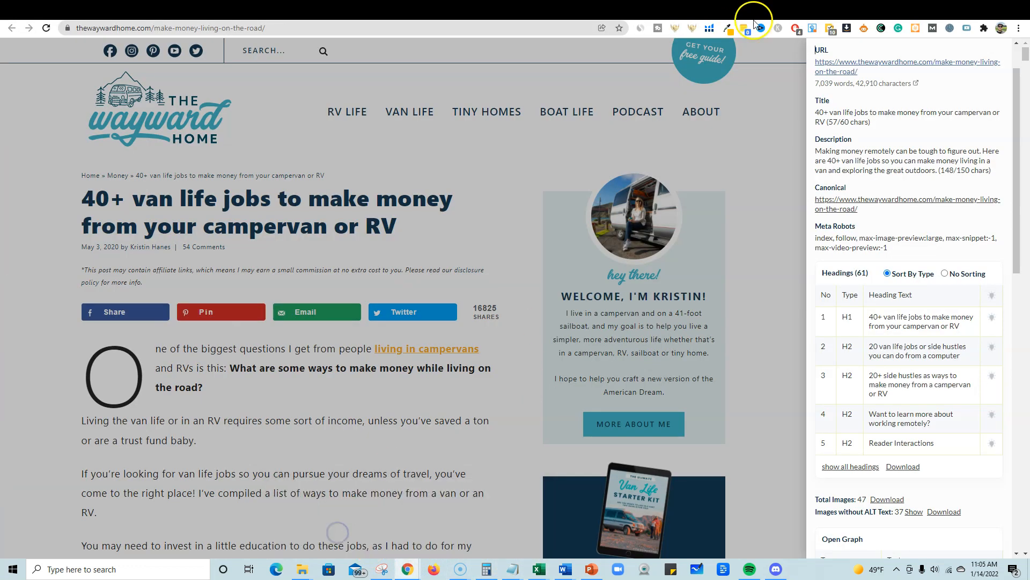
click(857, 13)
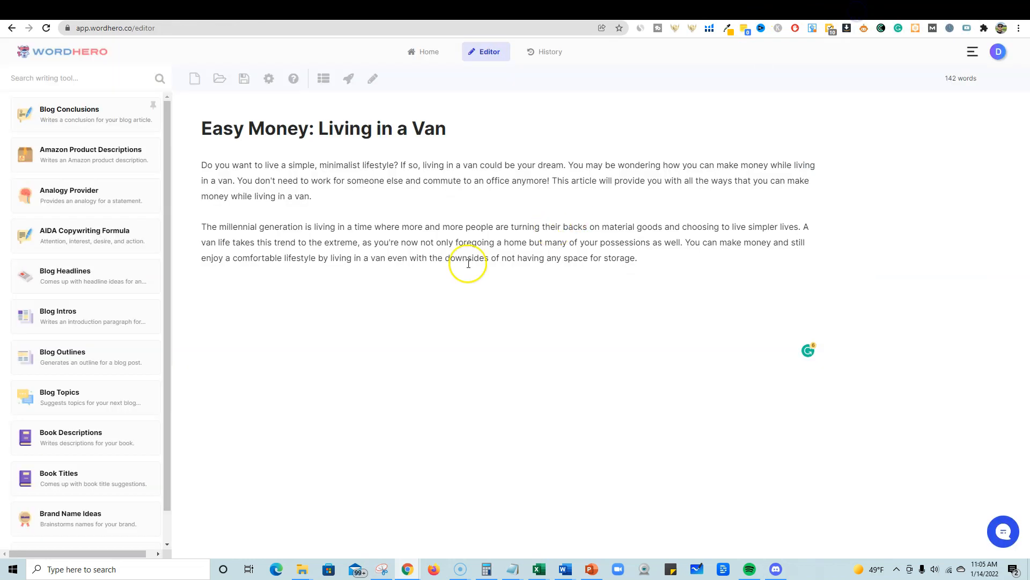
click(263, 289)
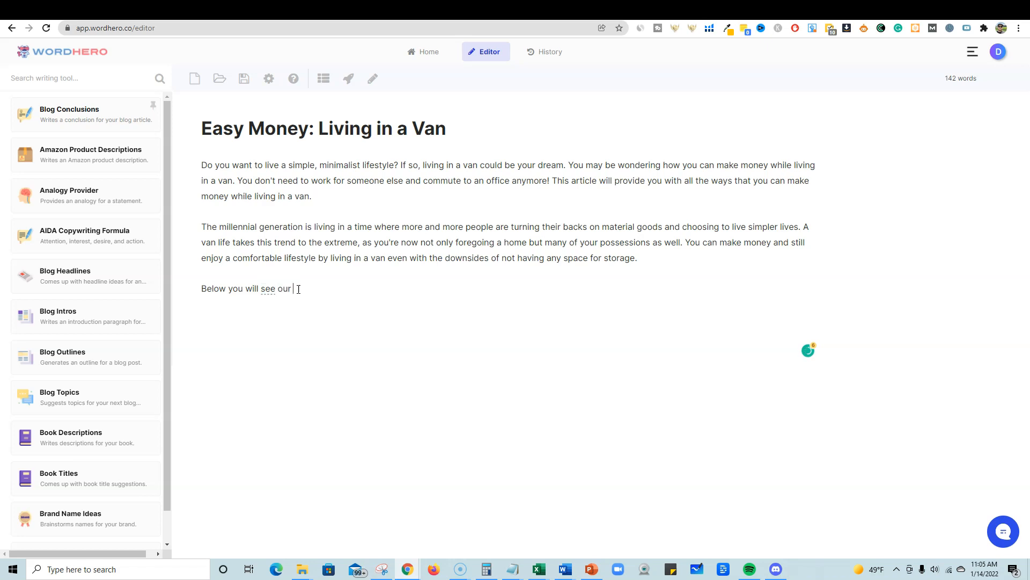
text(p 47 ways that)
- Paste the job ideas beneath the new line as plain text, one per line, and delete the run-together formatted copy
key(ctrl+v)
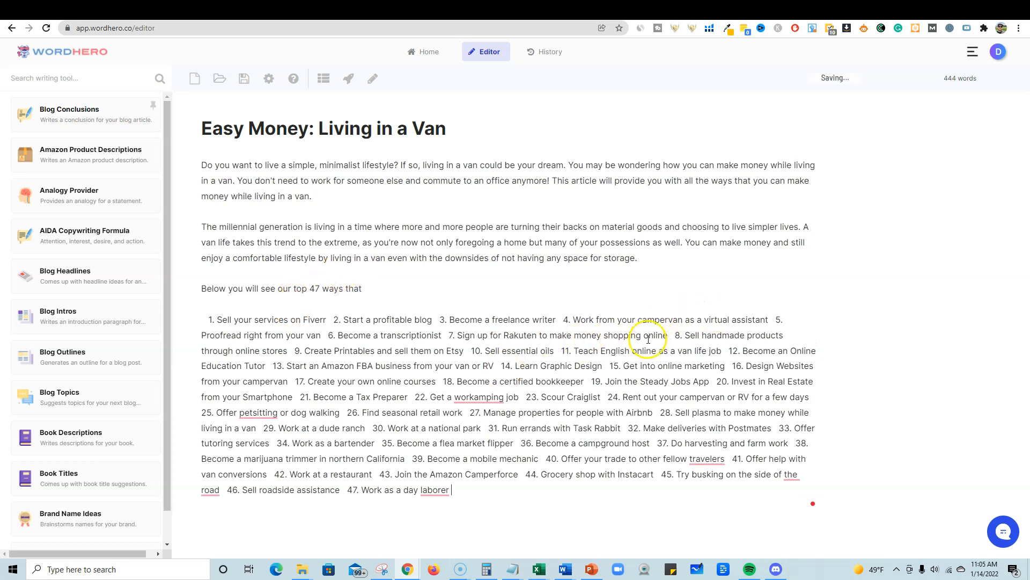
mouse_move(494, 398)
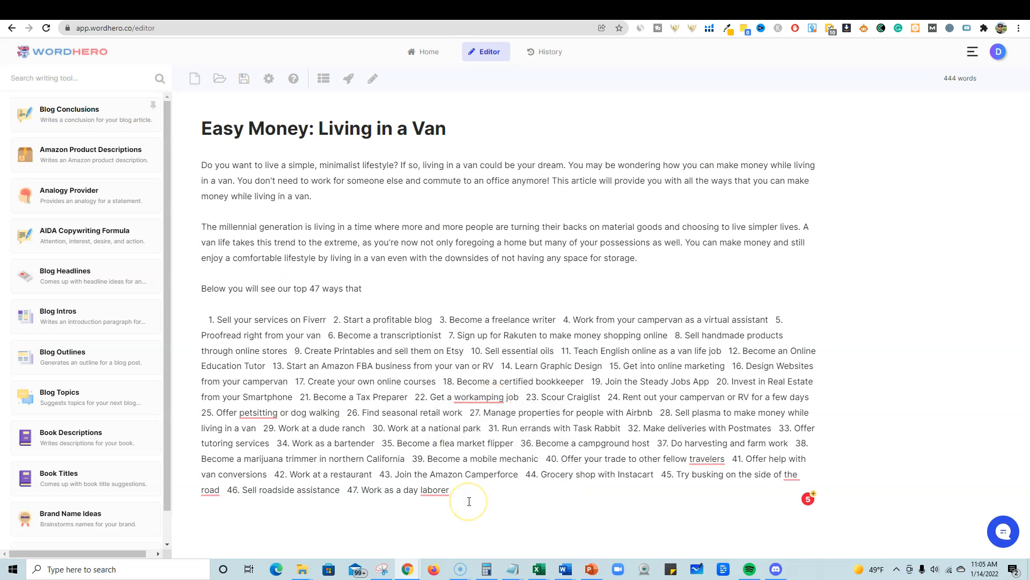
right_click(208, 522)
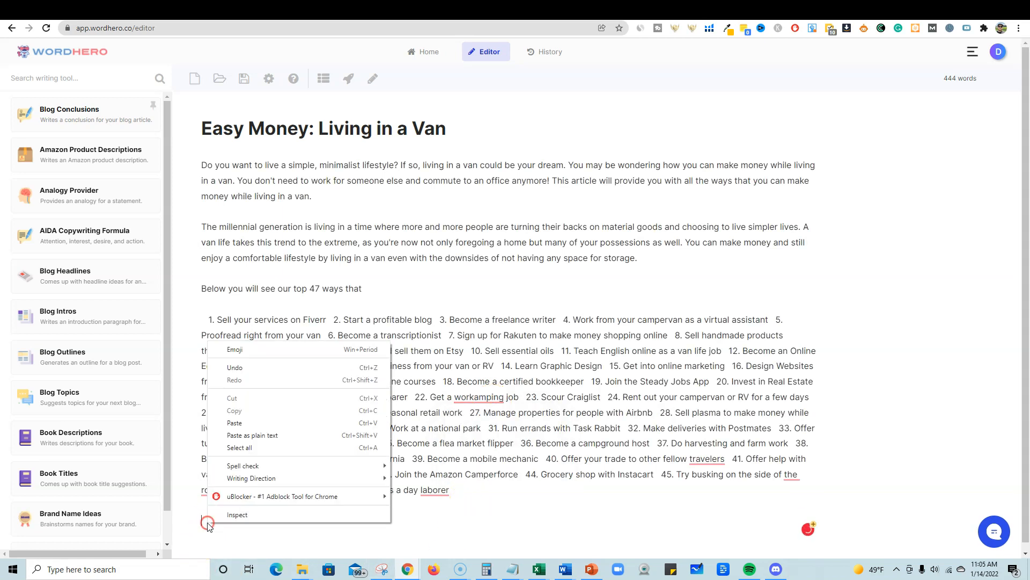
click(230, 435)
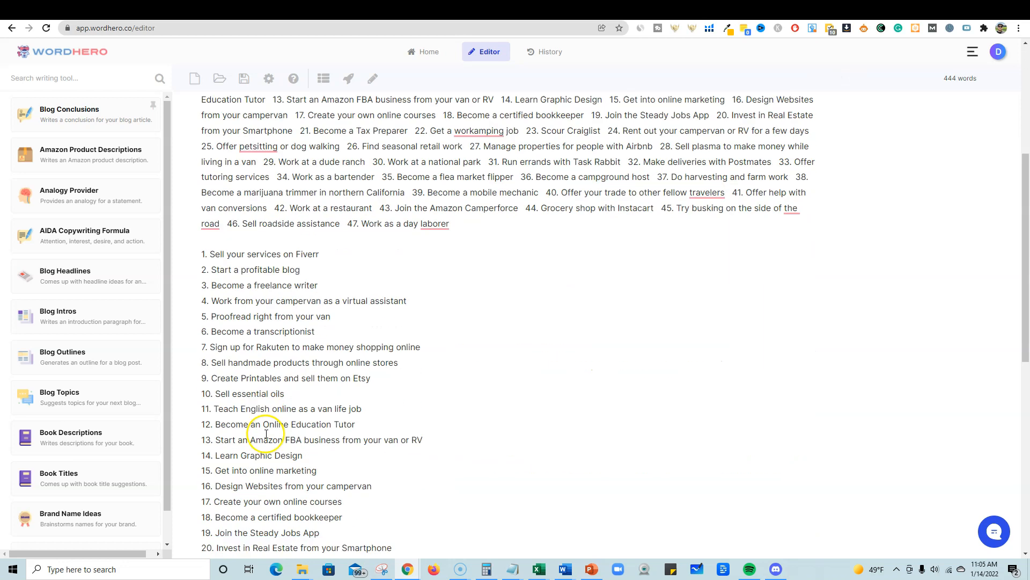
drag(471, 490, 199, 324)
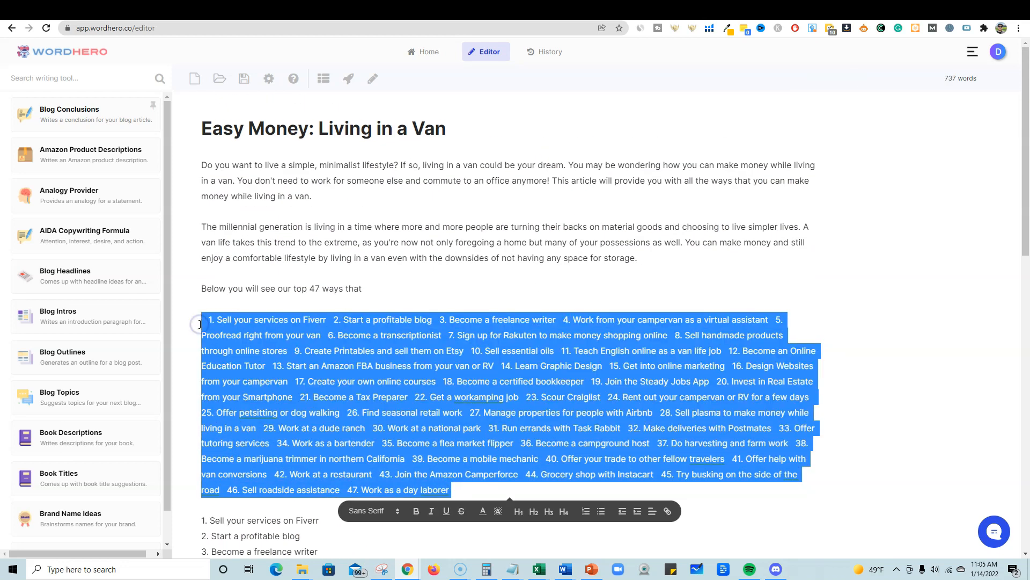
key(BackSpace)
key(BackSpace)
key(BackSpace)
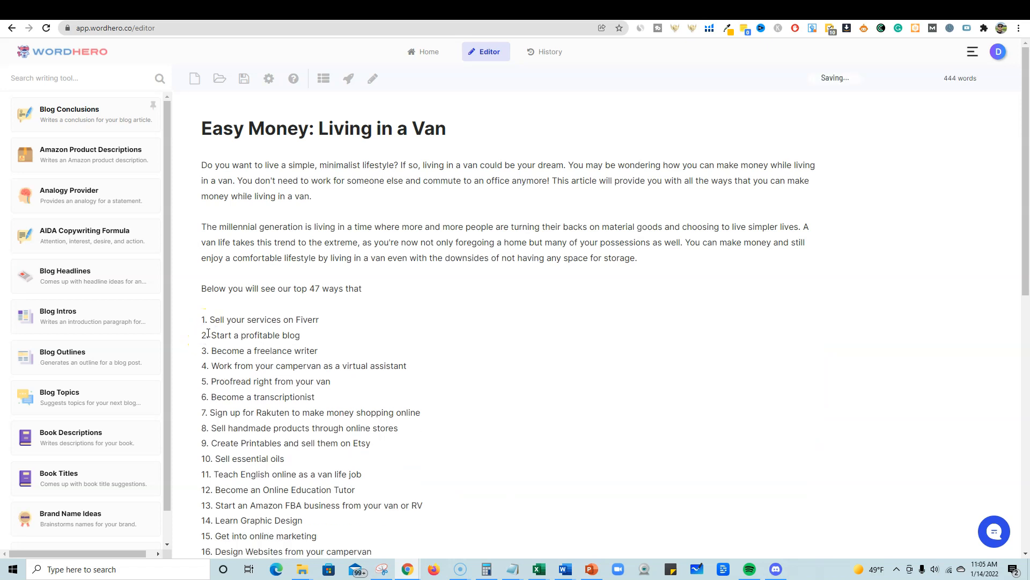
scroll(265, 392, down, 8)
scroll(263, 411, up, 2)
scroll(263, 410, up, 7)
- Switch to the RankIQ report and examine its keyphrase, suggested content grade and word count, and highest scoring topics
click(815, 12)
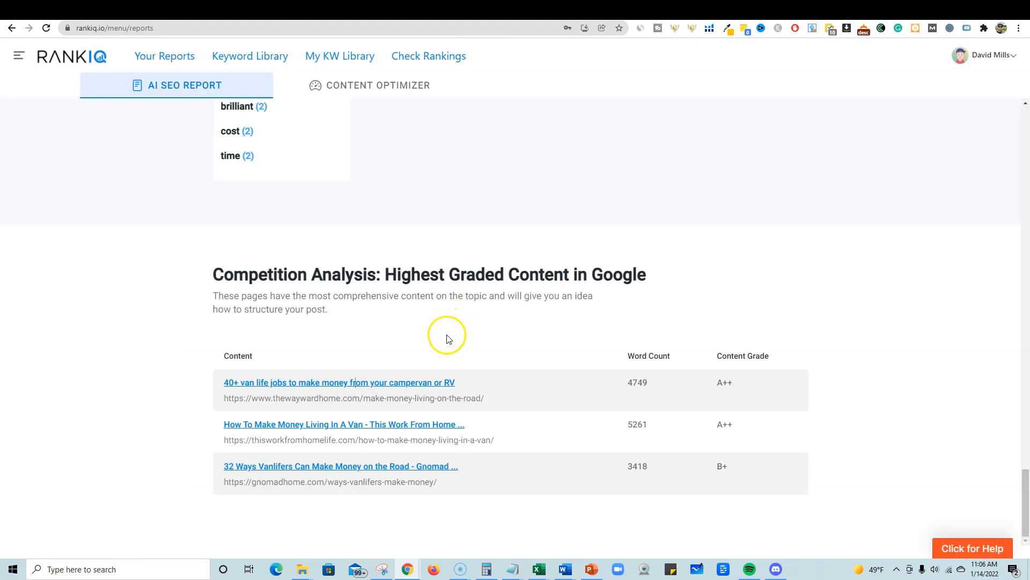
scroll(451, 327, up, 15)
scroll(448, 333, up, 8)
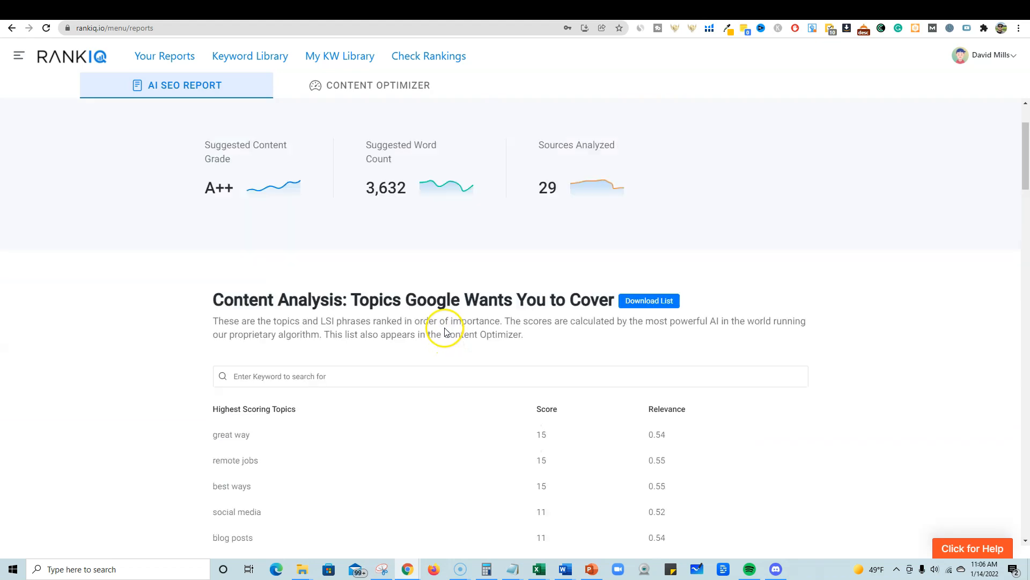
drag(205, 159, 466, 161)
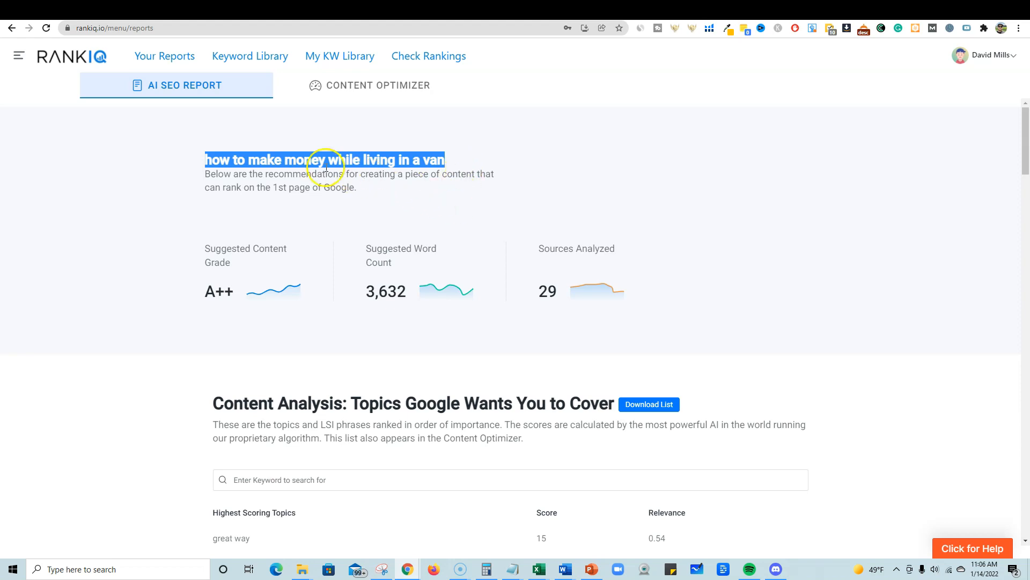
scroll(432, 218, down, 2)
scroll(435, 209, up, 2)
scroll(303, 322, down, 9)
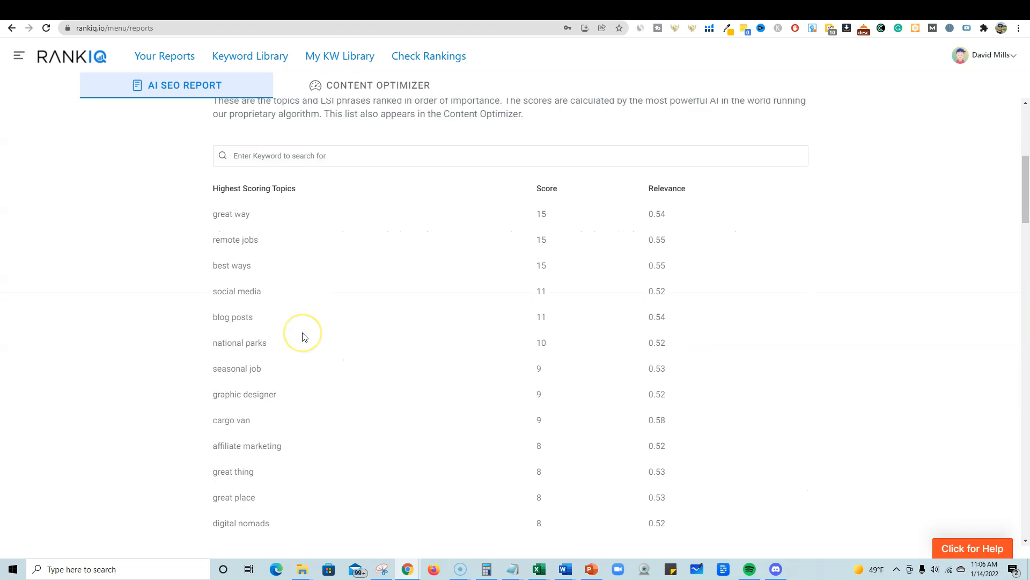
scroll(302, 337, up, 9)
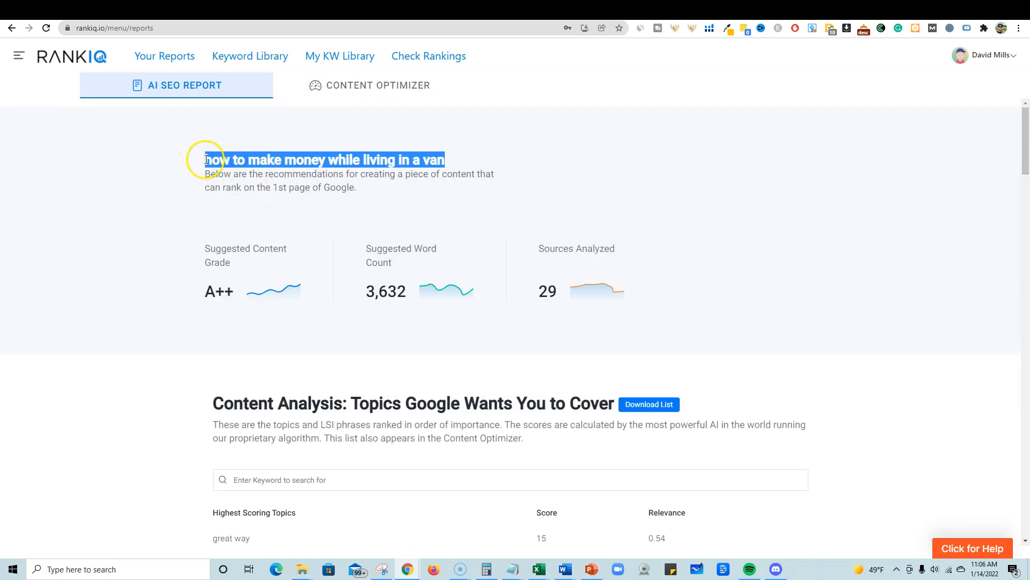
- Review the Title Analysis section's top keywords and highest ranked titles for a title idea
scroll(410, 338, down, 15)
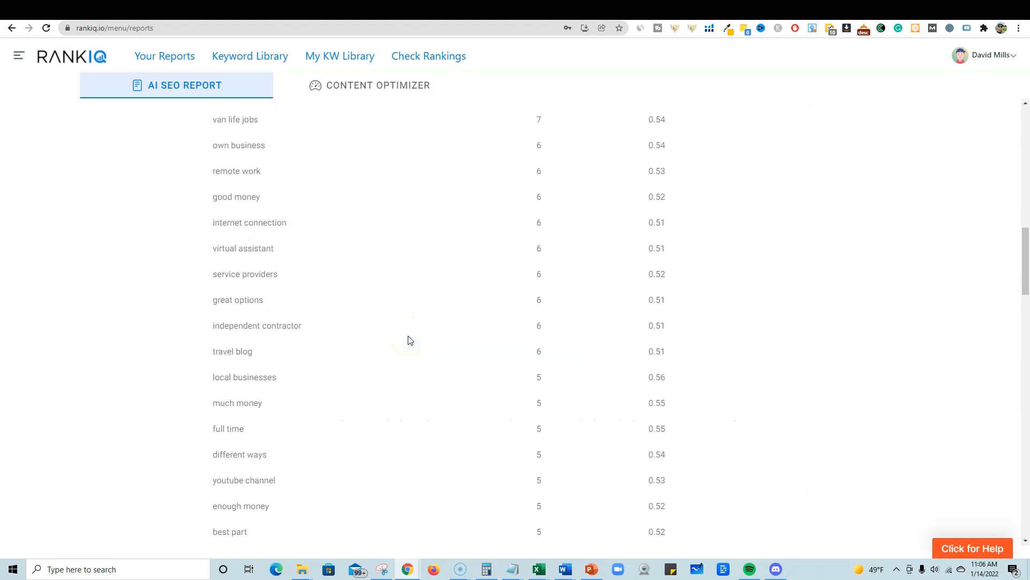
scroll(408, 339, down, 11)
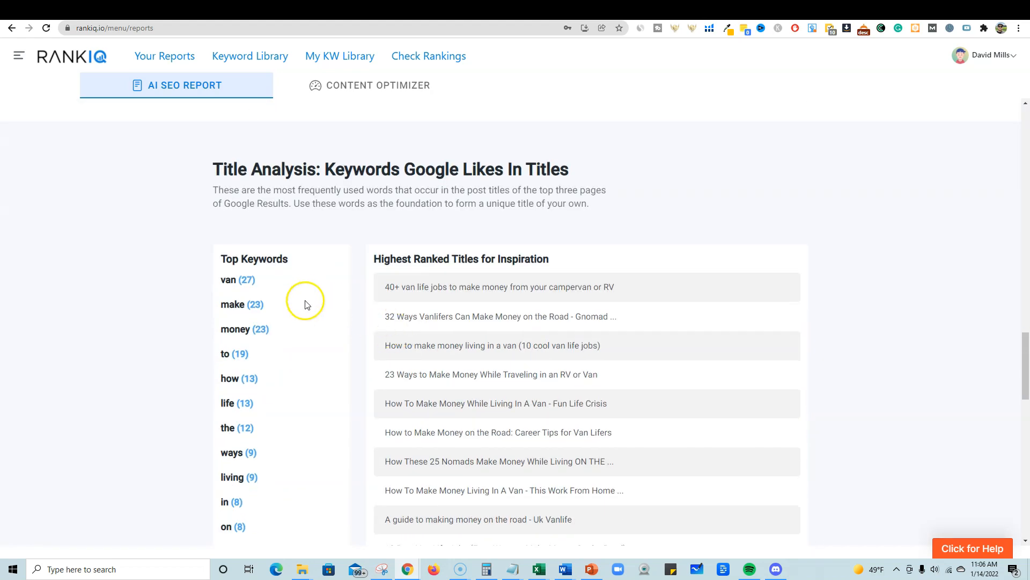
scroll(274, 426, down, 2)
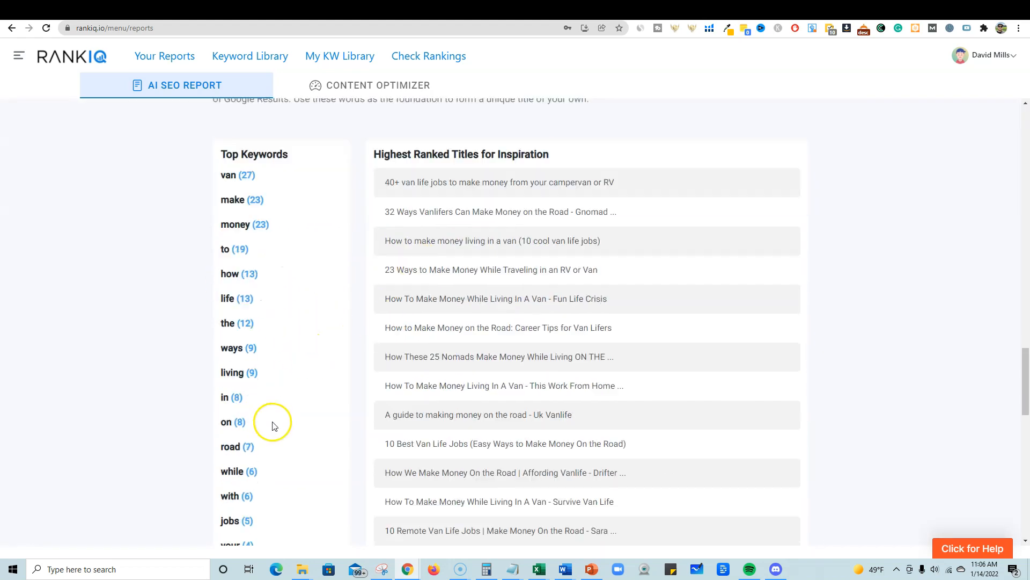
scroll(285, 419, down, 3)
scroll(419, 395, up, 7)
scroll(430, 269, down, 4)
scroll(412, 252, up, 1)
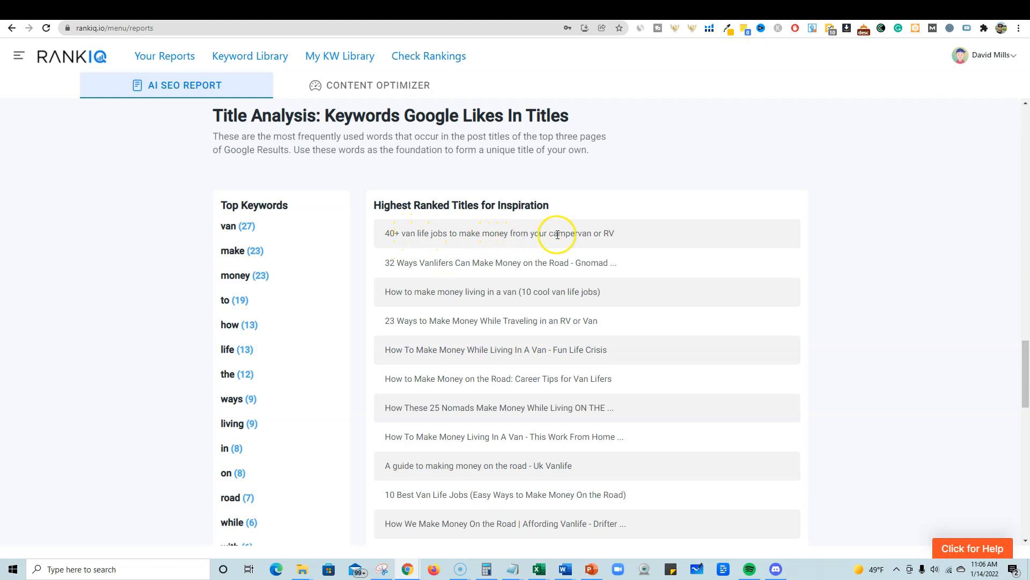
scroll(609, 298, down, 10)
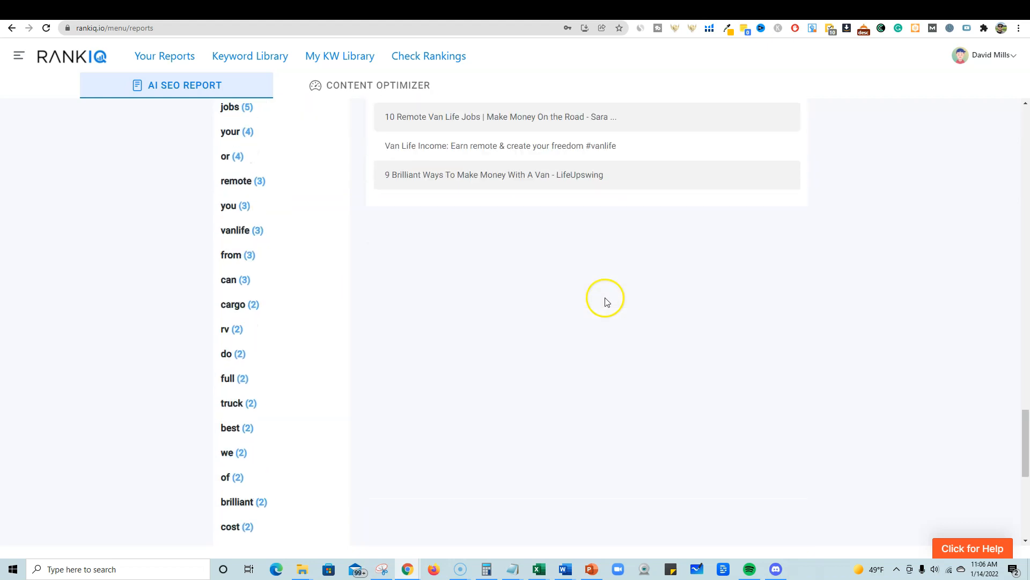
scroll(605, 301, up, 12)
scroll(563, 322, down, 4)
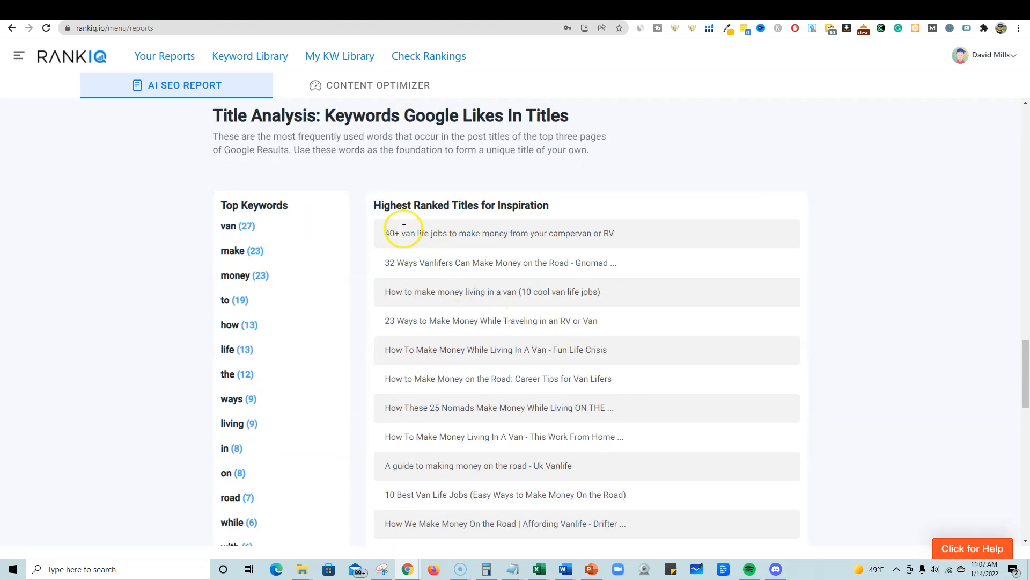
- Copy the ranked title "40+ van life jobs to make money from your campervan or RV" and replace the WordHero article title with it
drag(385, 233, 638, 241)
key(ctrl+c)
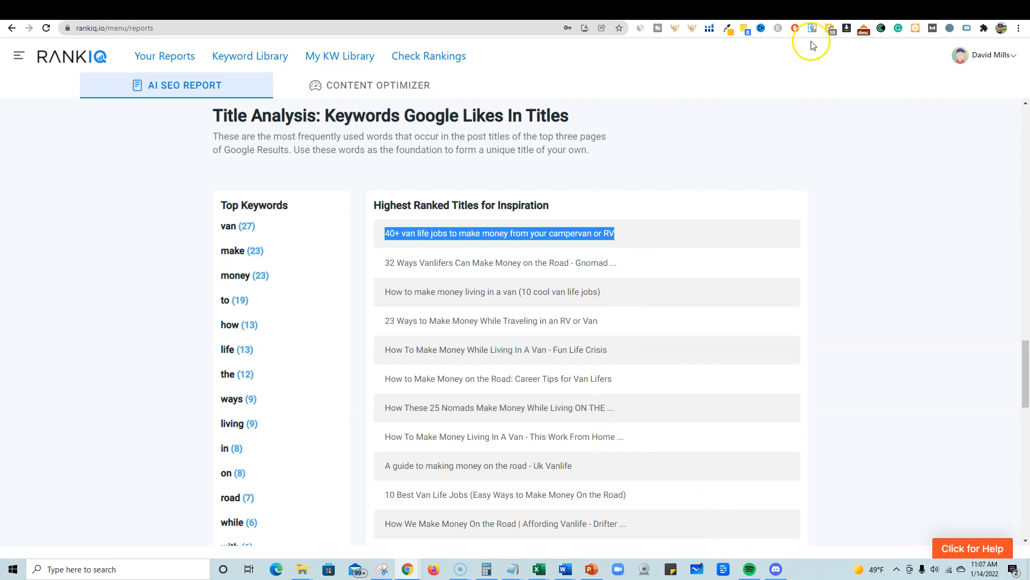
click(858, 12)
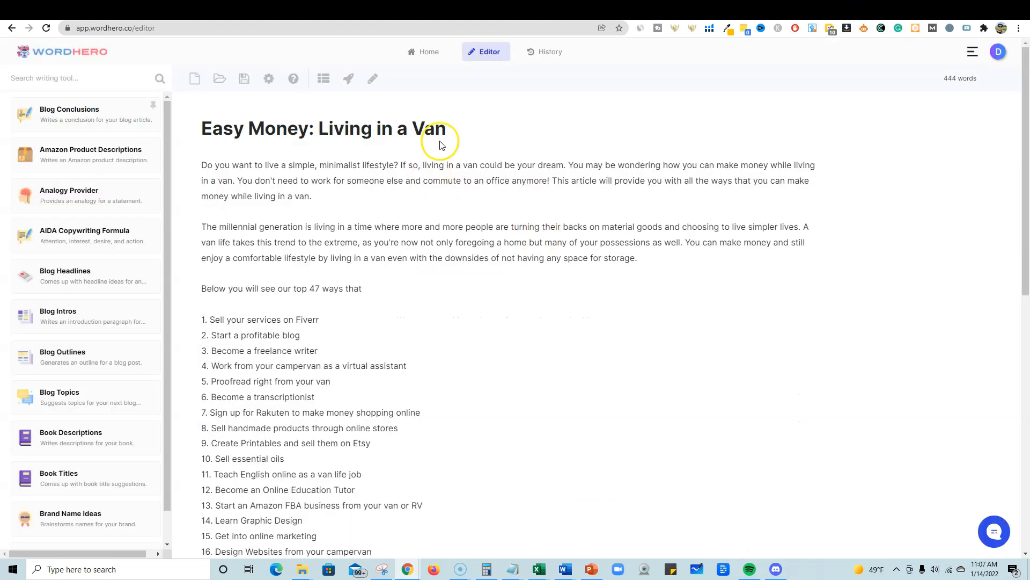
drag(450, 128, 176, 127)
key(ctrl+v)
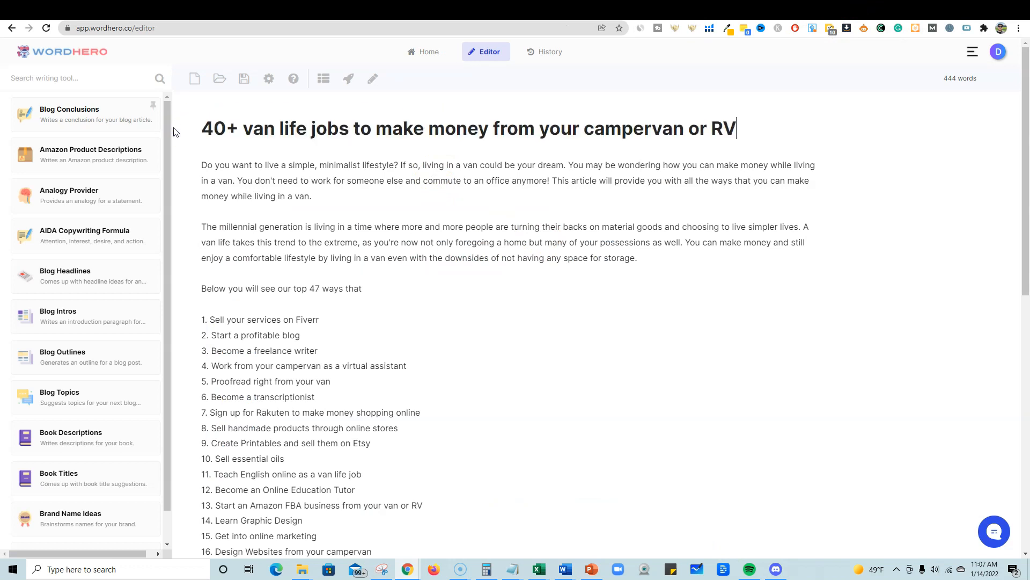
- Change the number at the start of the article title to 47+
click(226, 129)
key(BackSpace)
text(7)
click(293, 131)
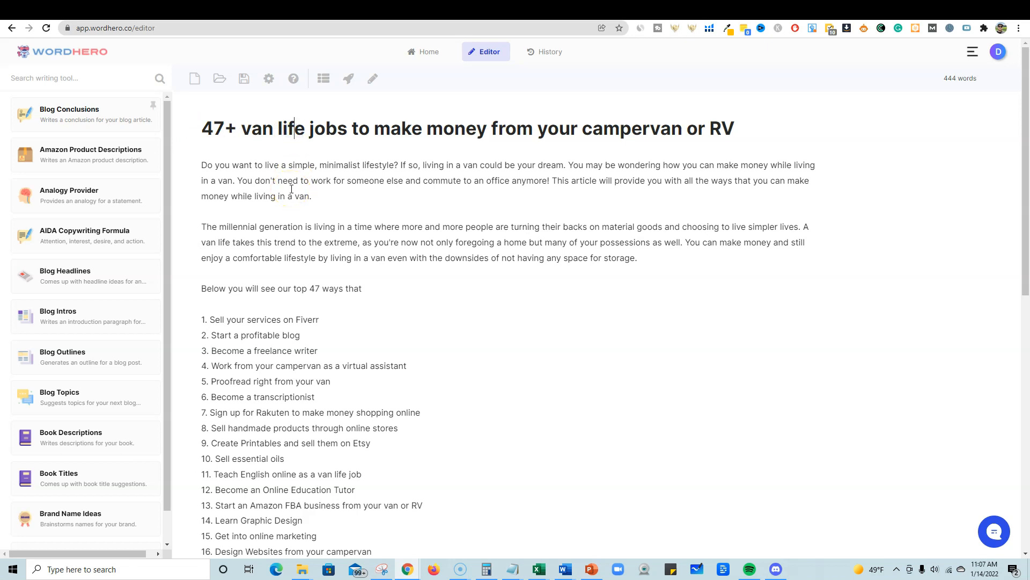
- Capitalize the article title's main words to read "47+ Van Life Jobs to Make Money from Your Campervan or RV"
click(251, 129)
key(BackSpace)
text(V)
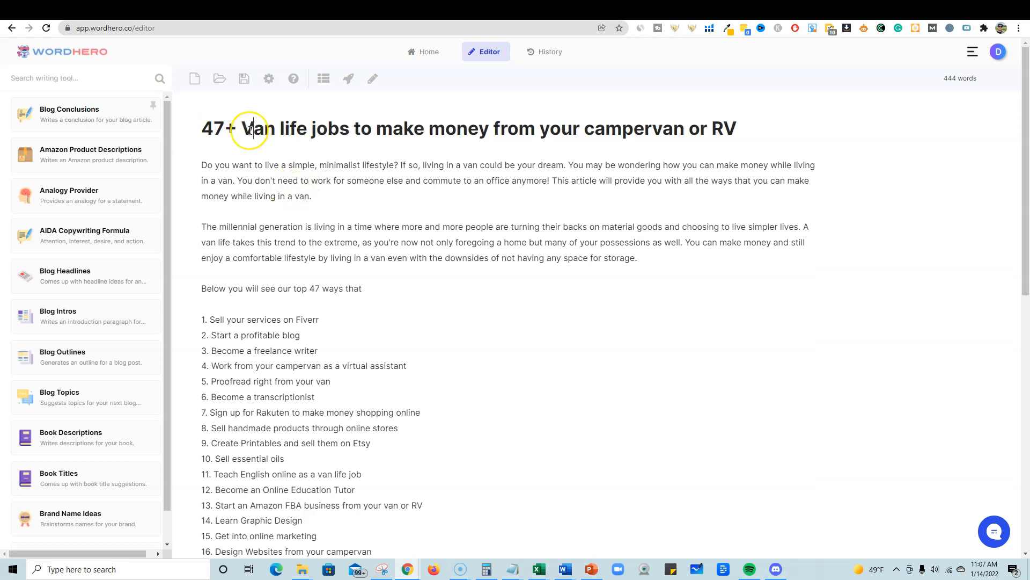
key(Right)
key(Right)
key(Right)
key(Right)
key(BackSpace)
text(L)
key(Delete)
text(J)
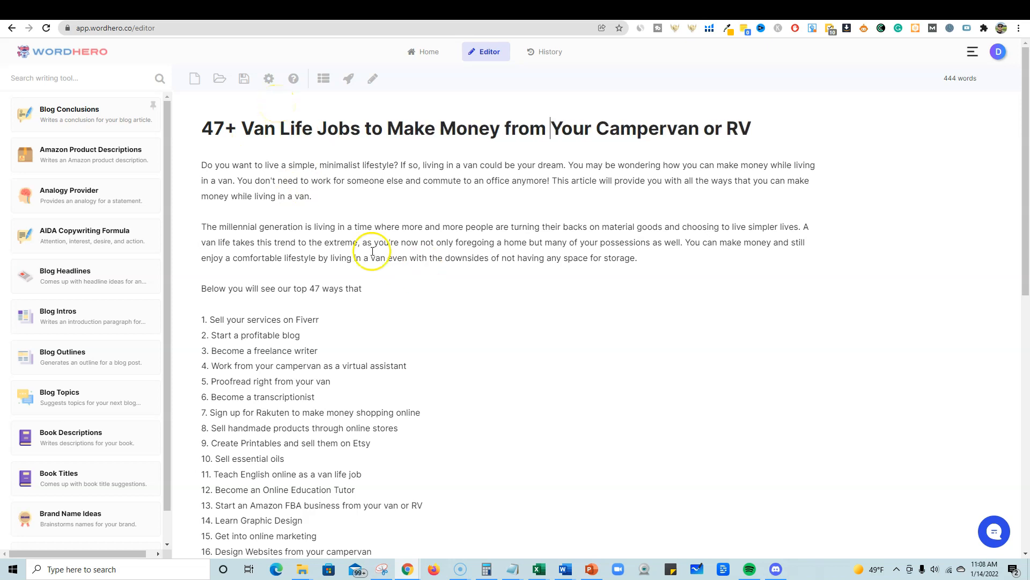
- Reword the end of the line above the job list to "top 47 ways to make money"
click(376, 288)
click(376, 288)
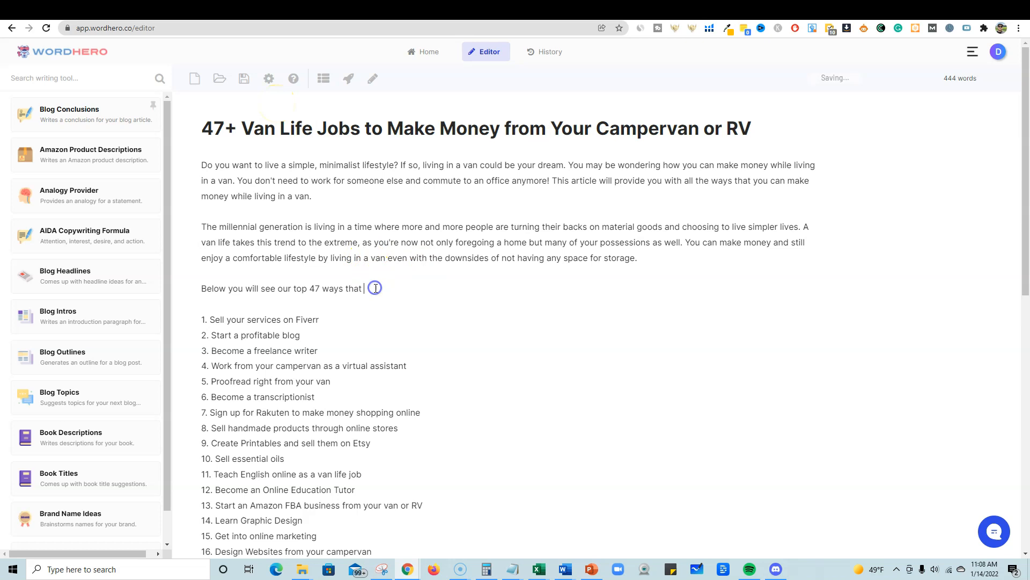
click(396, 292)
key(BackSpace)
click(391, 283)
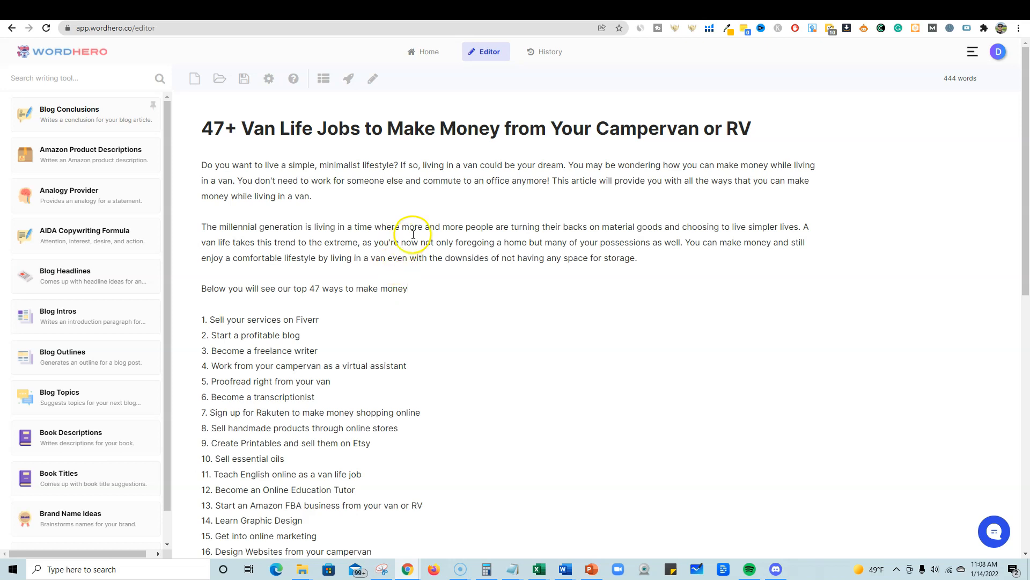
- Using the keyphrase from RankIQ, end the line with "on how to make money while living in a van" and format it as Heading 2
click(821, 9)
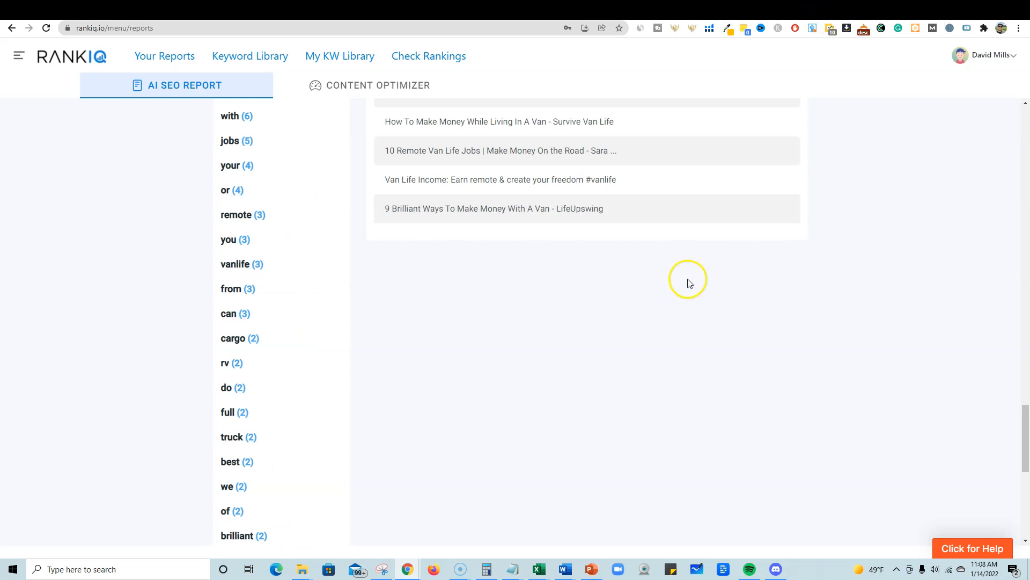
scroll(689, 283, up, 12)
text(n)
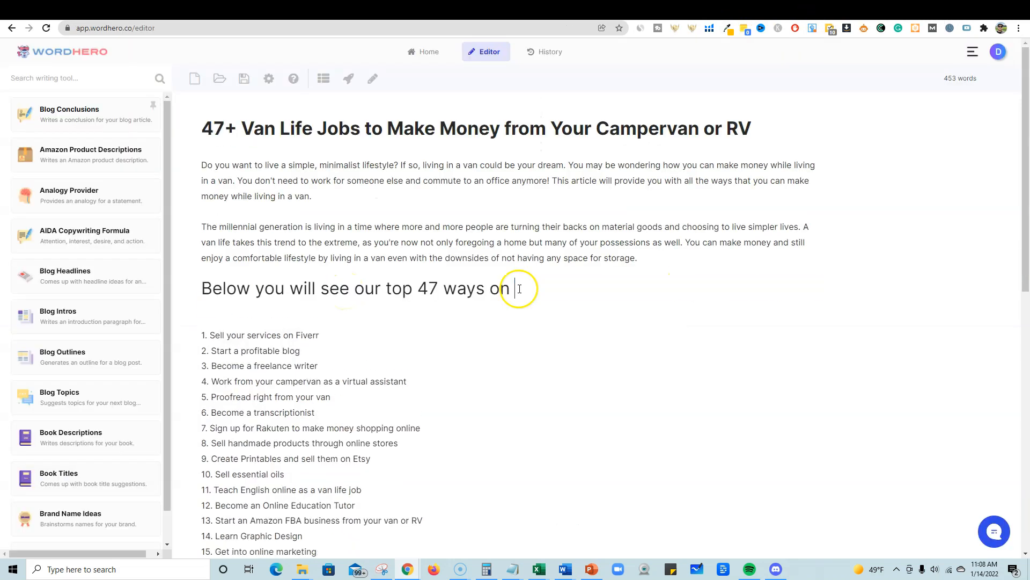
text(how to make money while living in a van)
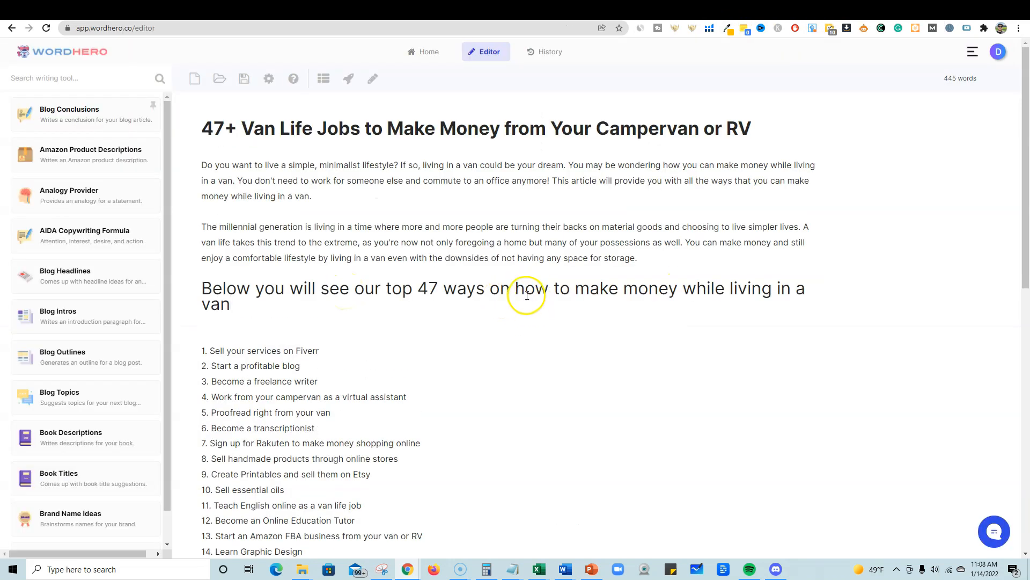
drag(236, 307, 199, 287)
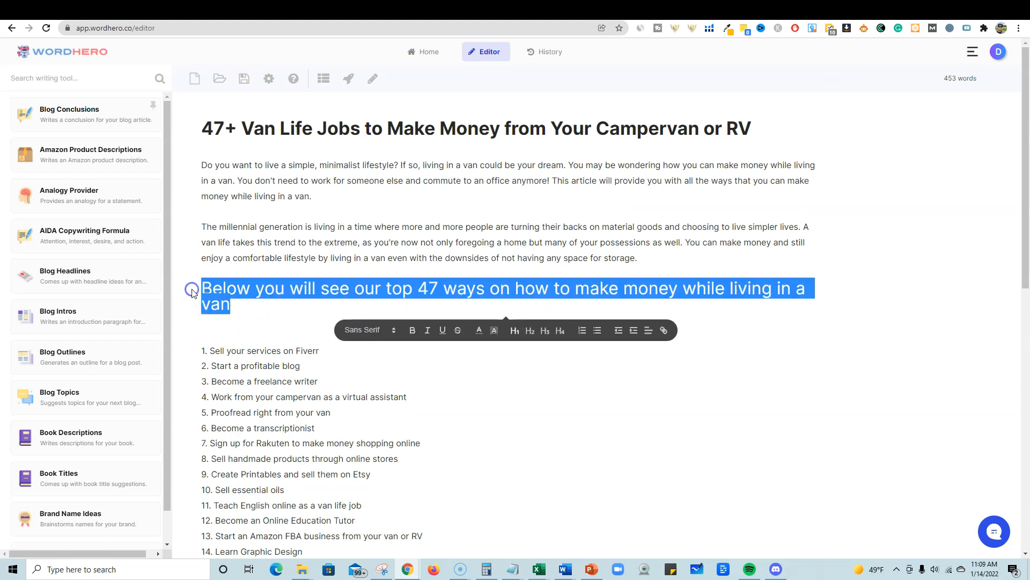
click(530, 330)
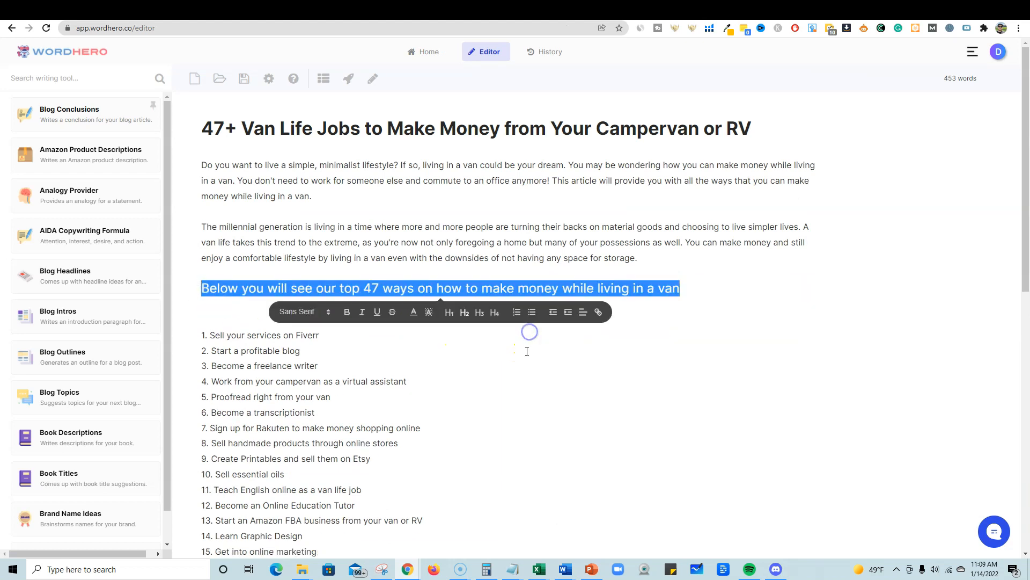
- Generate an AI paragraph under the first job heading from its text "Sell your services on Fiverr"
click(283, 358)
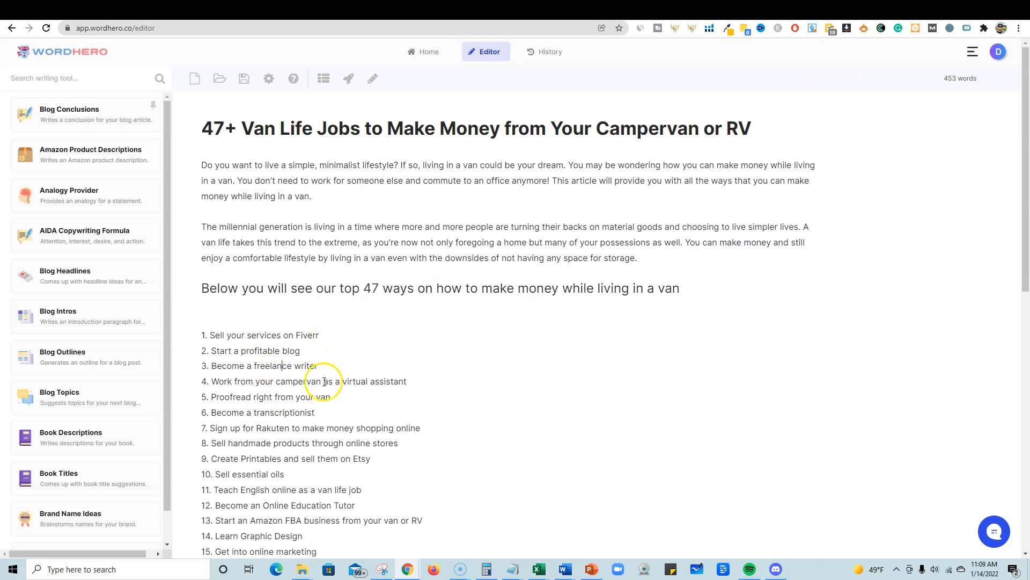
scroll(326, 396, down, 7)
scroll(324, 396, up, 6)
scroll(323, 396, up, 1)
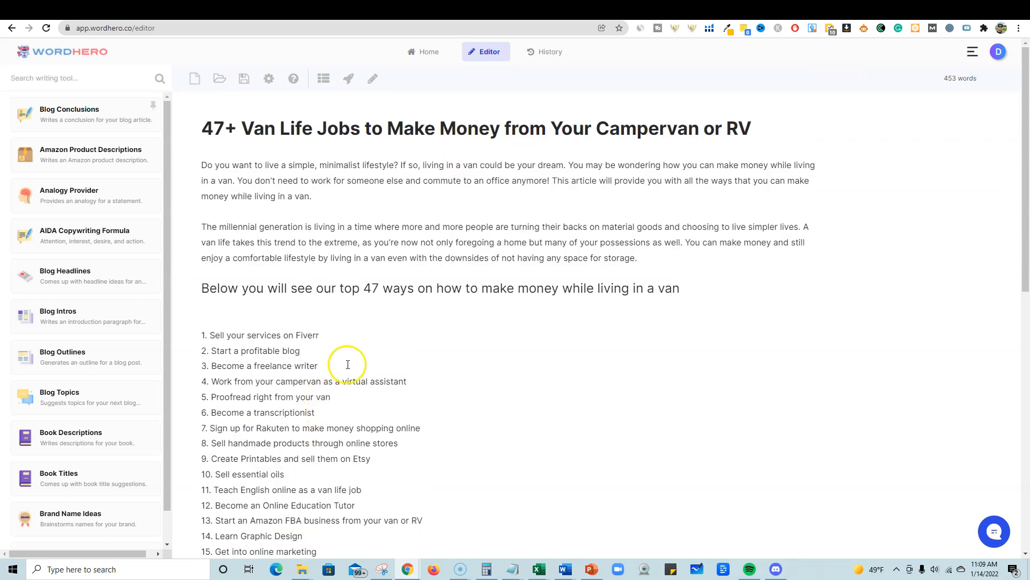
click(322, 335)
drag(321, 334, 210, 334)
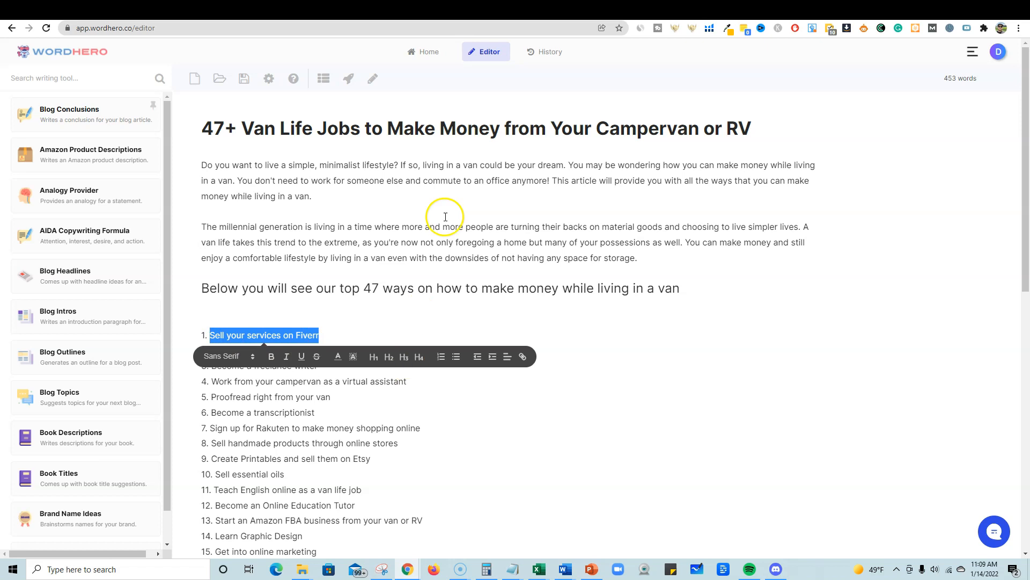
click(374, 78)
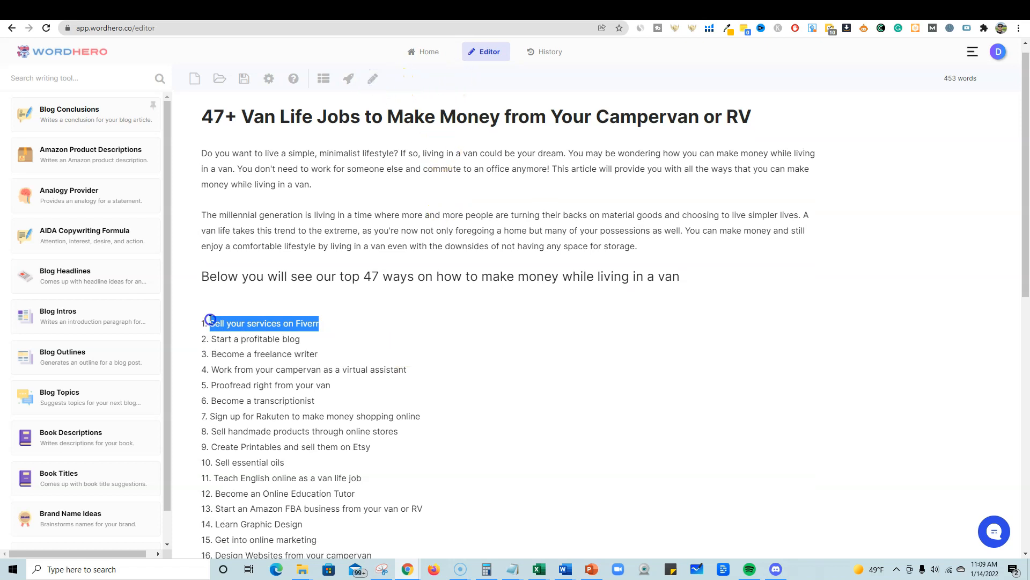
click(348, 78)
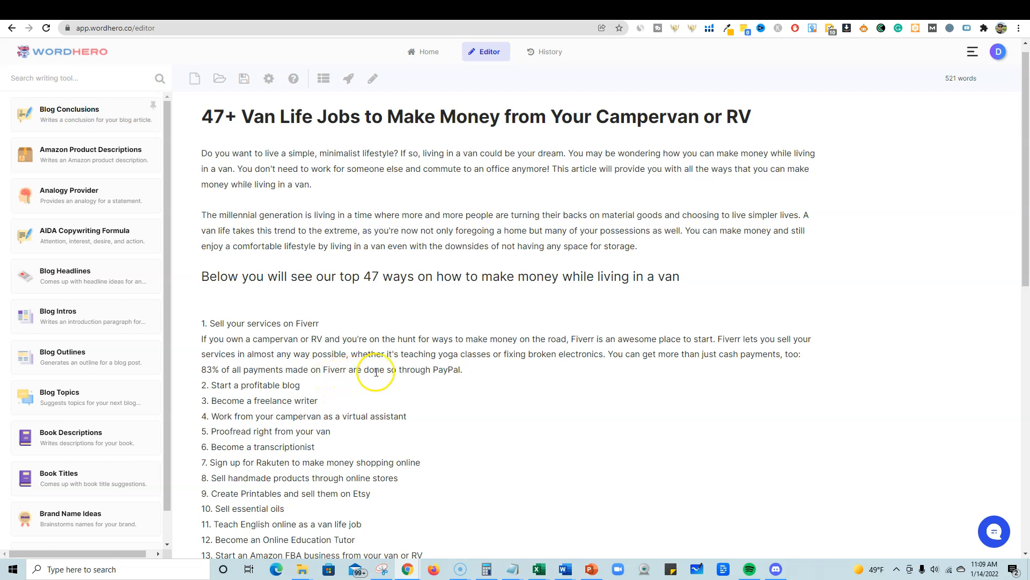
- Review the generated Fiverr paragraph against its heading and the article title
click(471, 369)
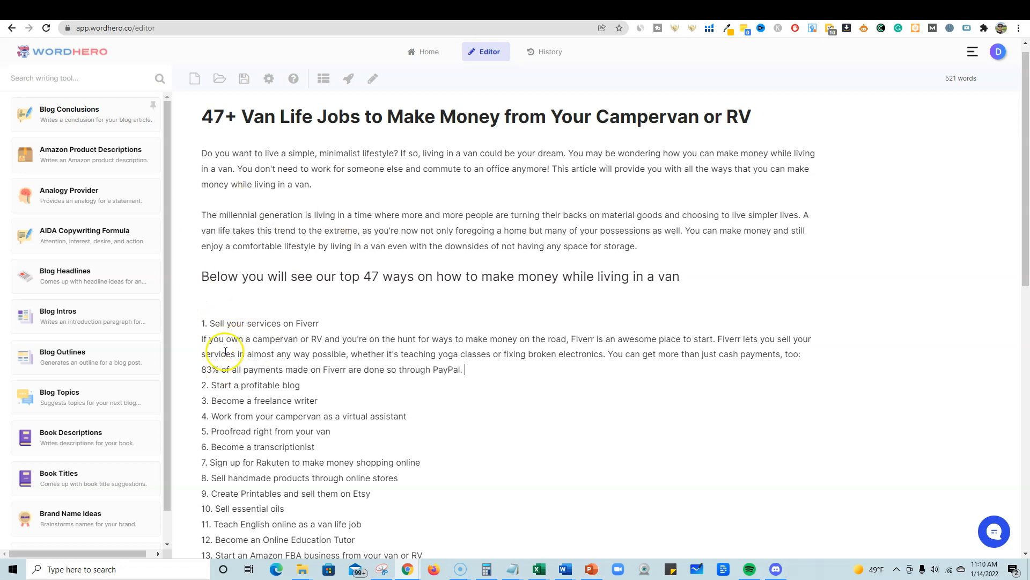
drag(216, 323, 326, 320)
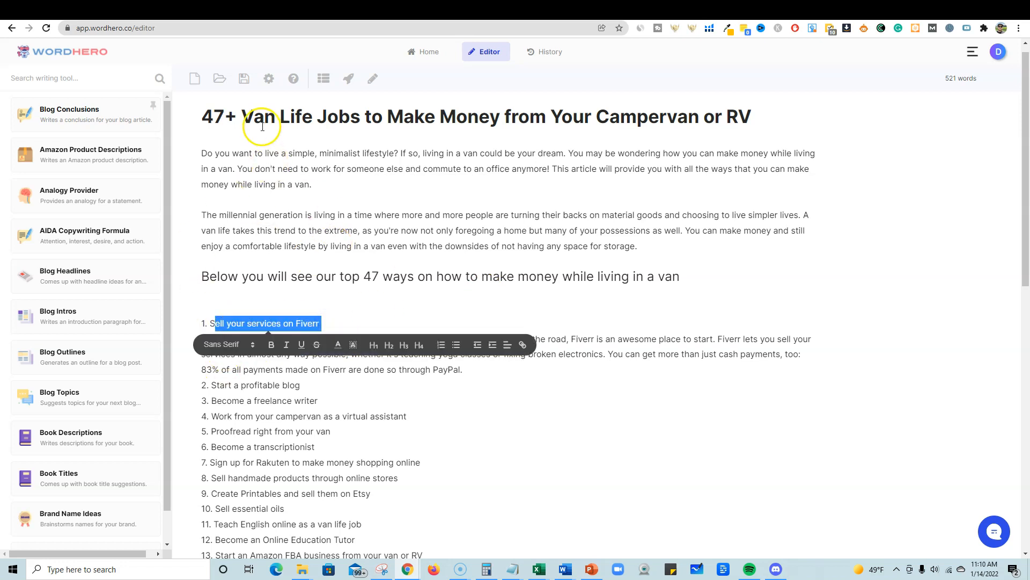
click(242, 117)
drag(242, 117, 734, 96)
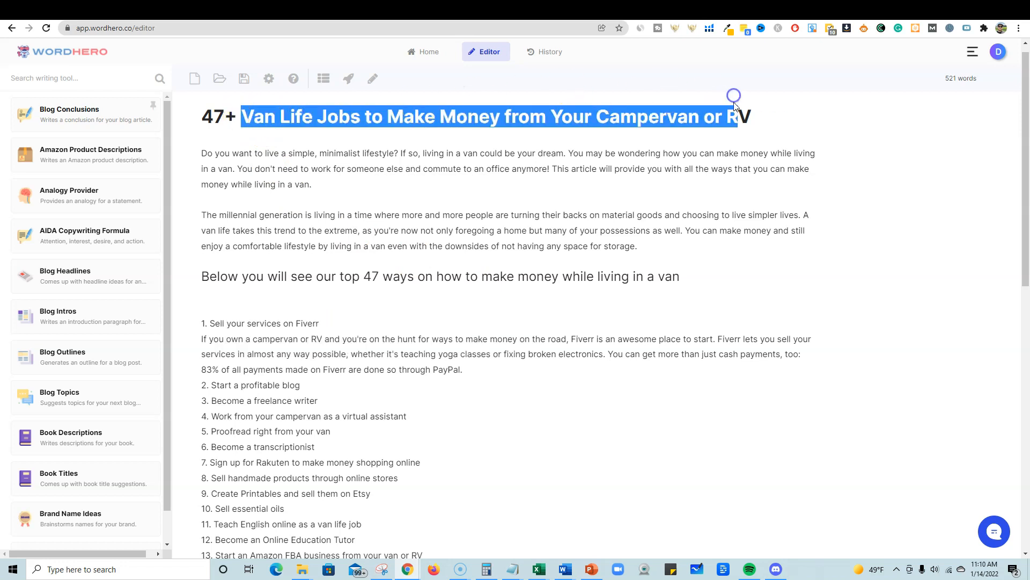
click(198, 340)
drag(198, 339, 795, 383)
click(606, 339)
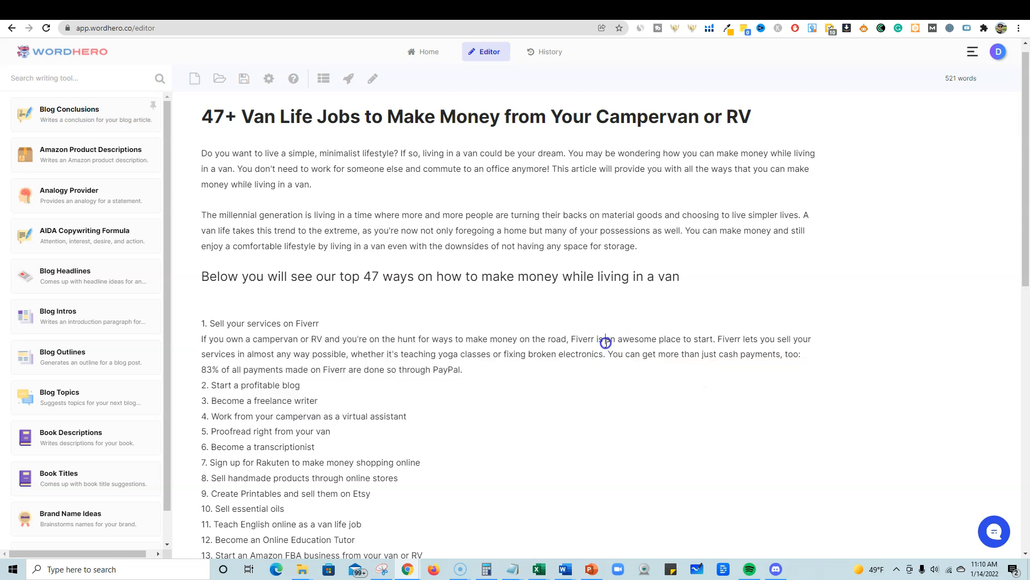
drag(296, 341, 775, 355)
click(515, 341)
drag(465, 371, 162, 348)
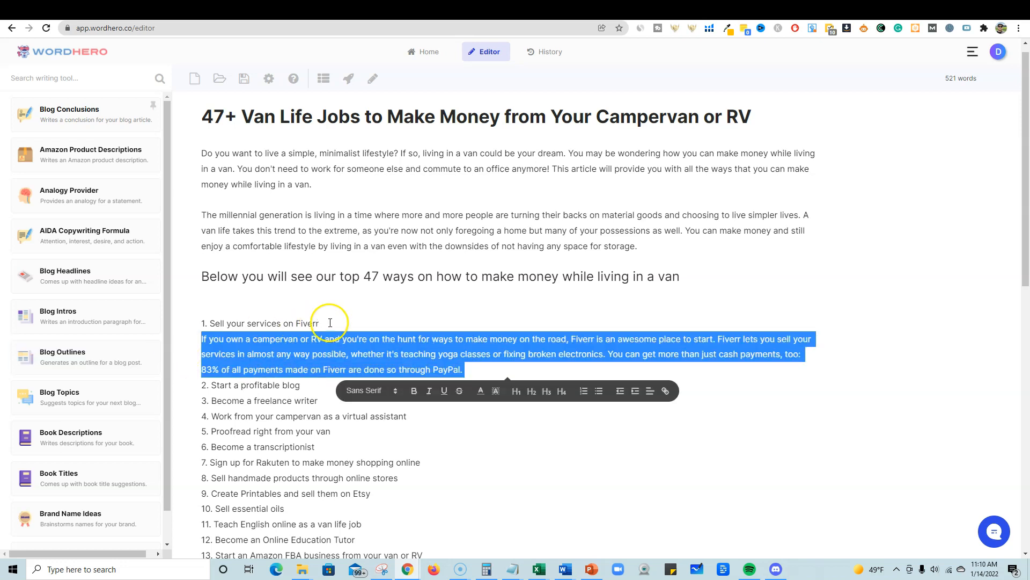
click(329, 322)
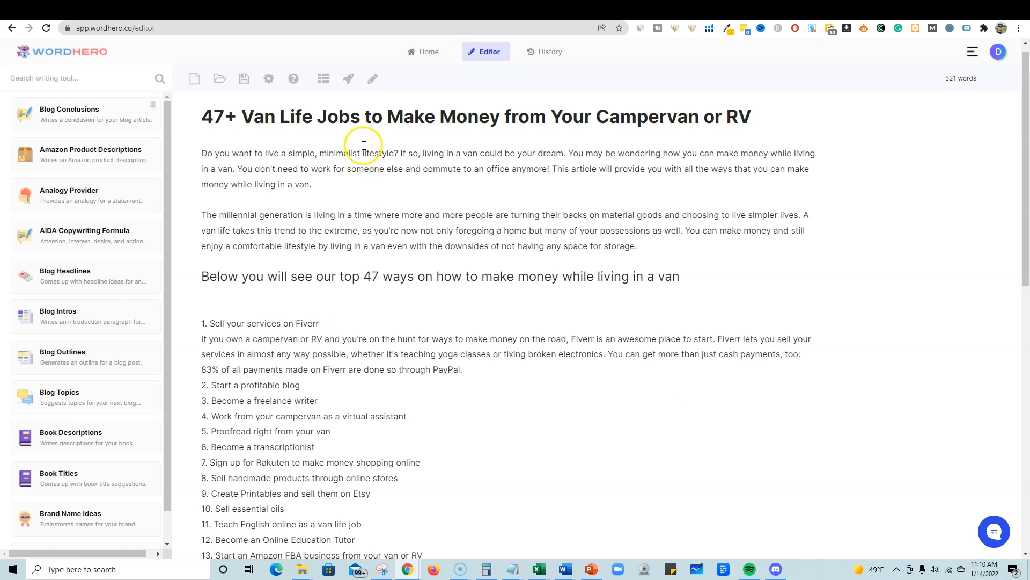
- Examine which title phrases, such as "Make Money" and "Campervan or RV", the generated paragraph picks up
drag(254, 117, 756, 114)
click(625, 156)
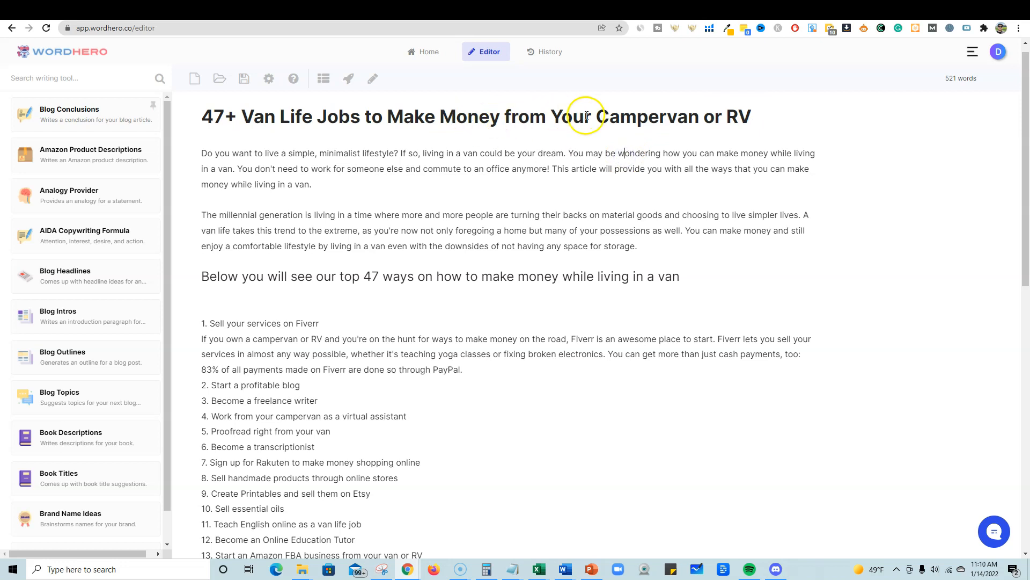
drag(551, 116, 728, 119)
click(623, 154)
click(381, 117)
drag(381, 117, 498, 120)
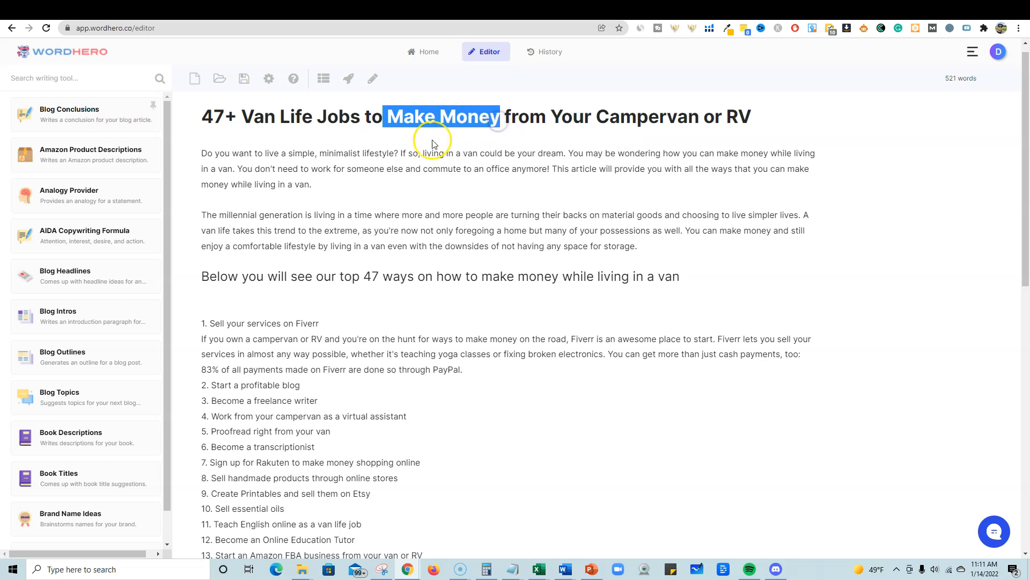
click(315, 154)
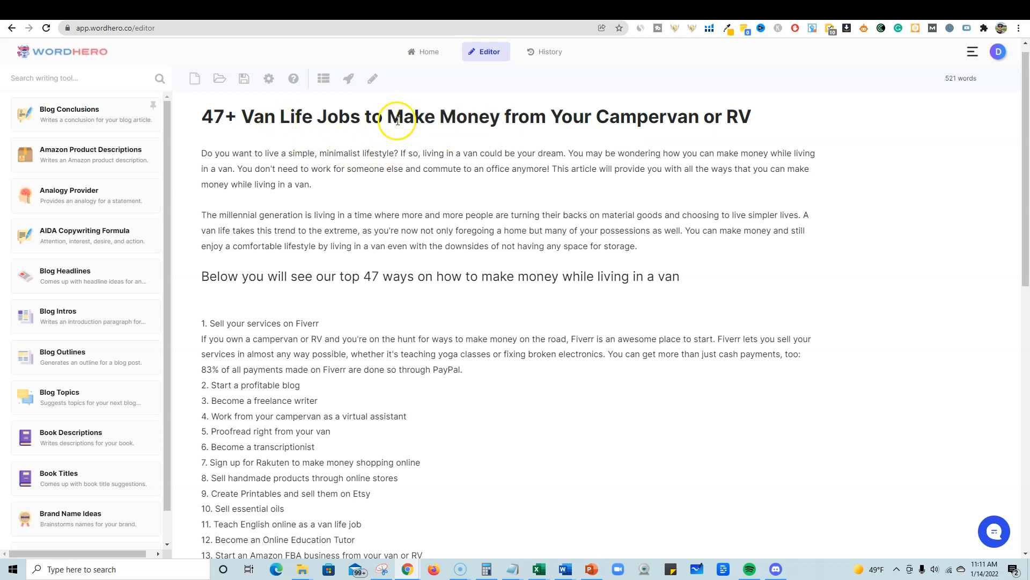
drag(387, 118, 493, 115)
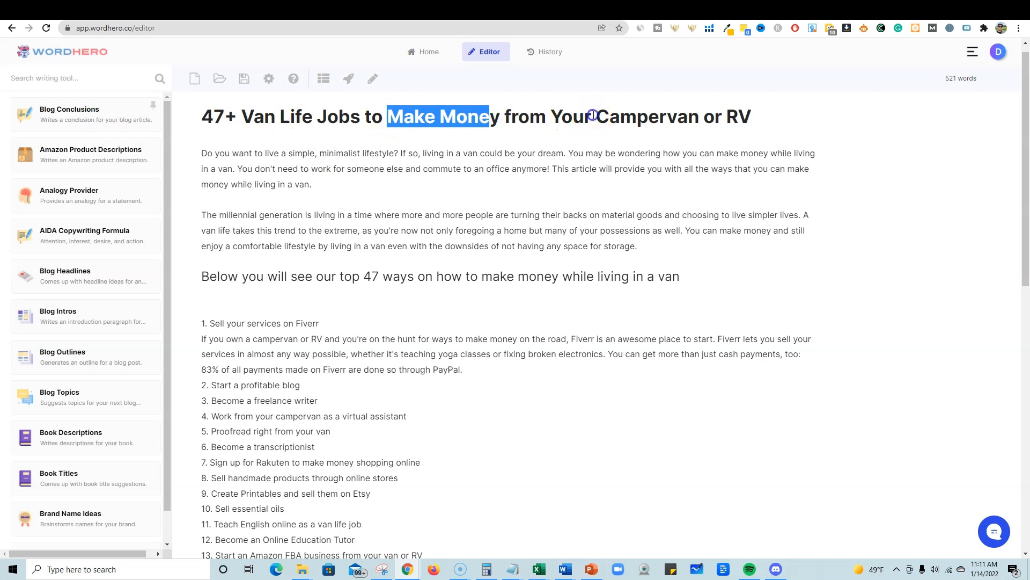
drag(595, 117, 726, 117)
click(514, 173)
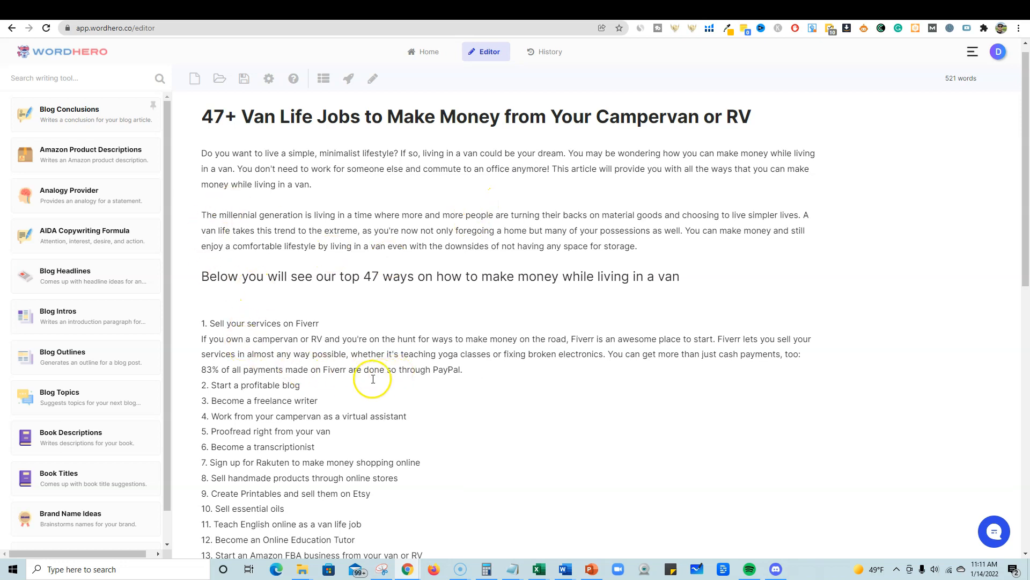
- Generate an AI paragraph from the heading "Start a profitable blog" and have the AI continue writing from its end
click(307, 385)
drag(307, 385, 212, 386)
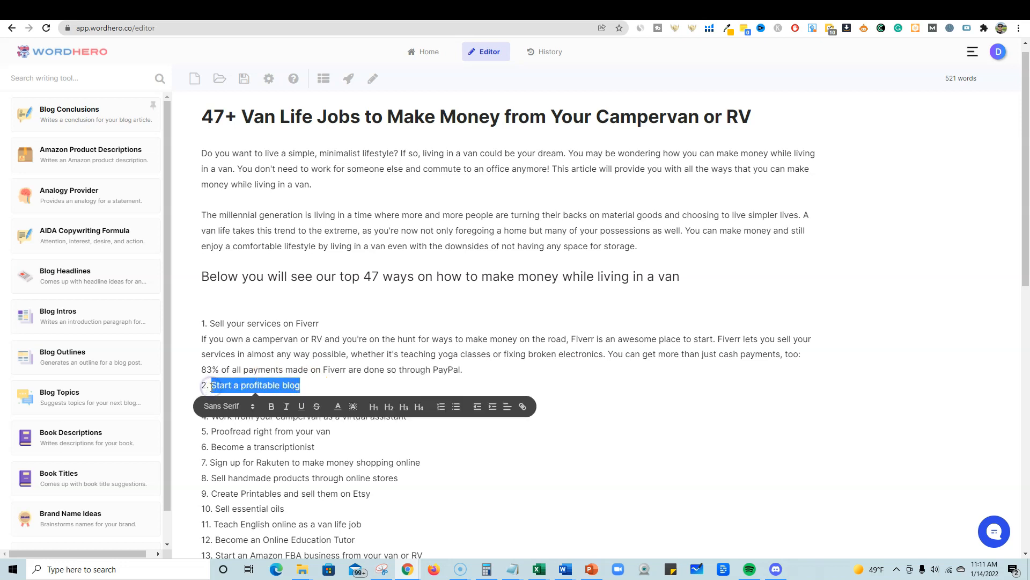
click(350, 79)
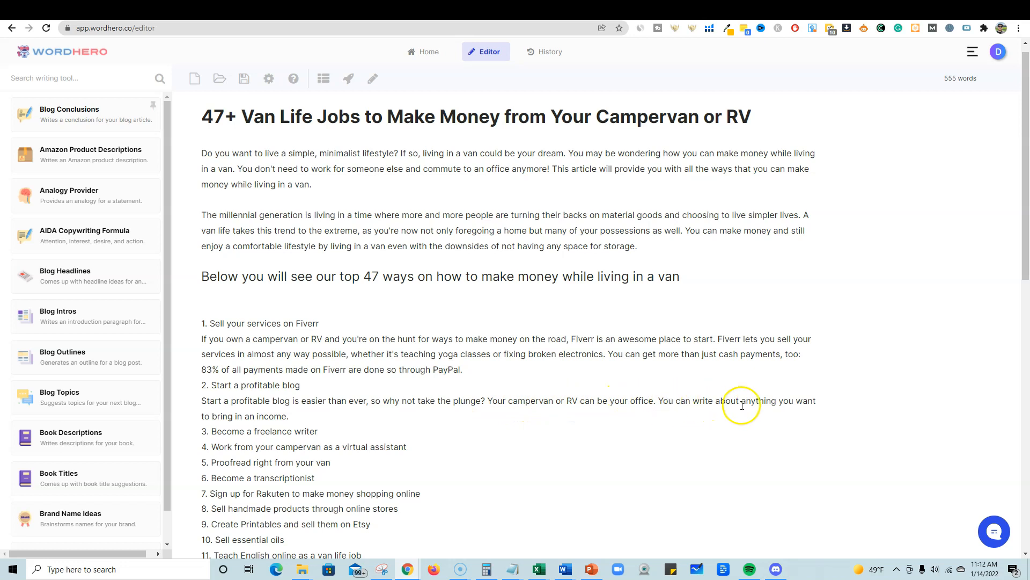
click(293, 416)
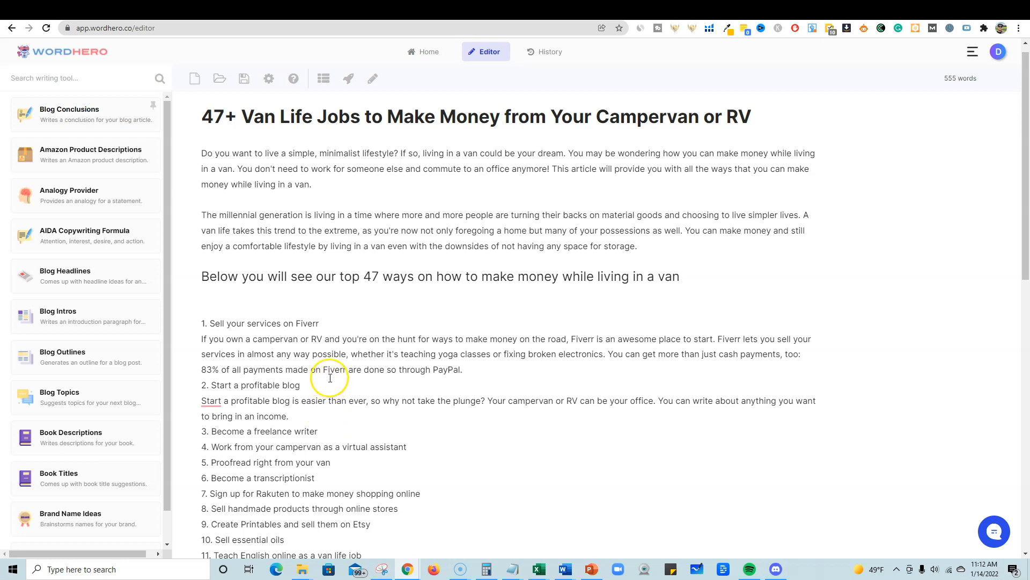
click(301, 414)
click(371, 79)
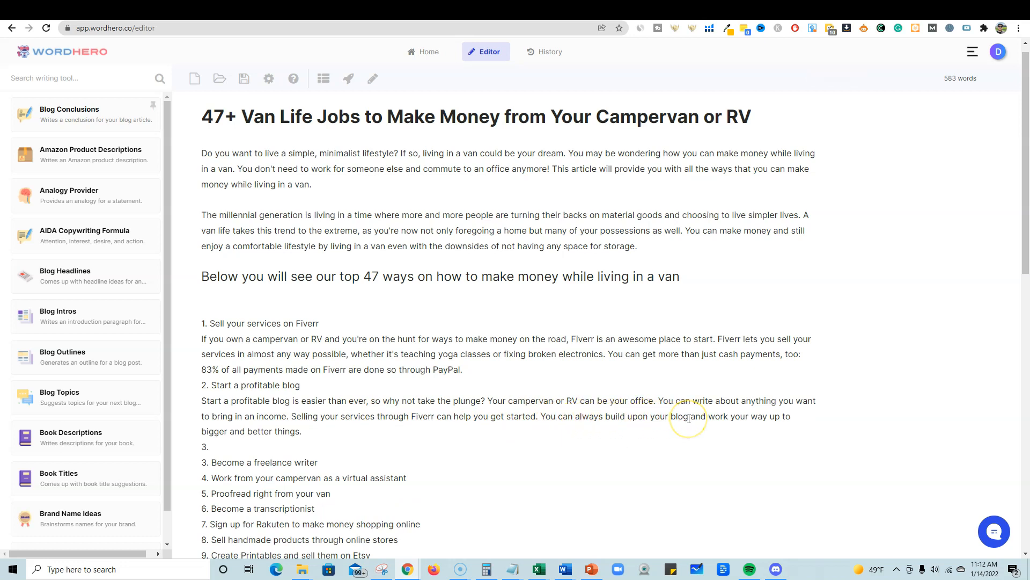
- Delete the sentence "Selling your services through Fiverr can help you get started." and the stray "3." line after the blog paragraph
drag(538, 416, 291, 417)
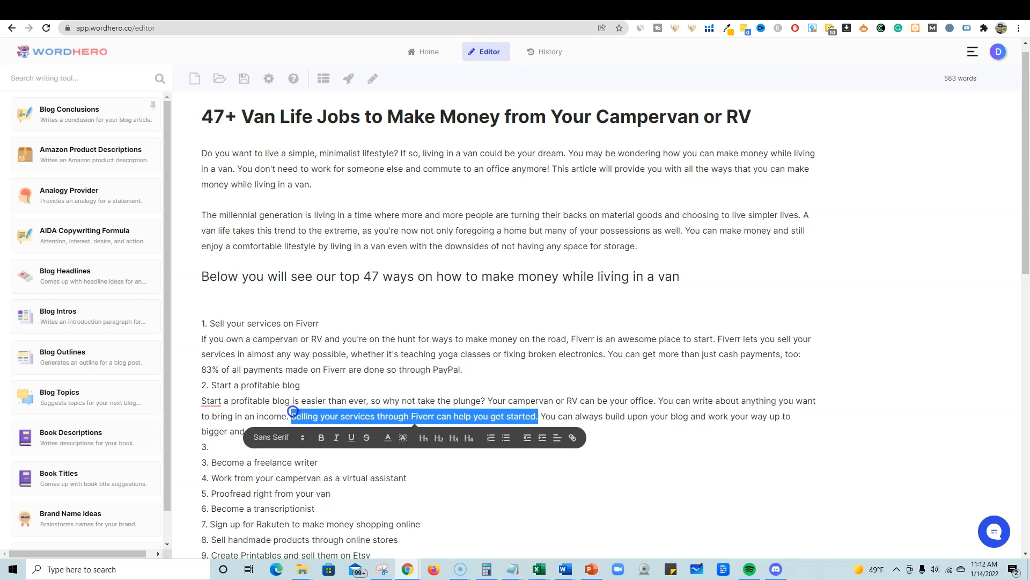
key(BackSpace)
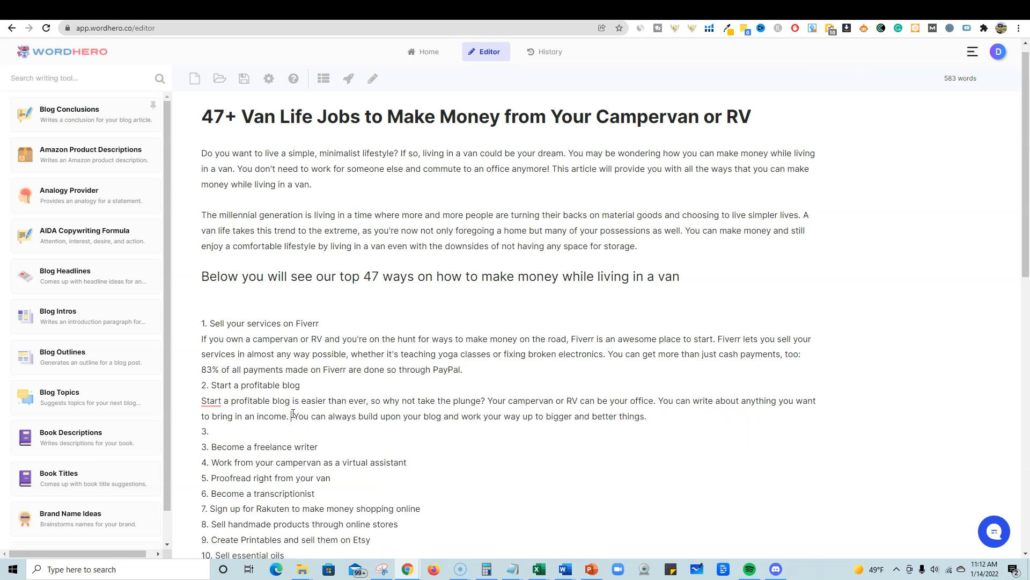
key(BackSpace)
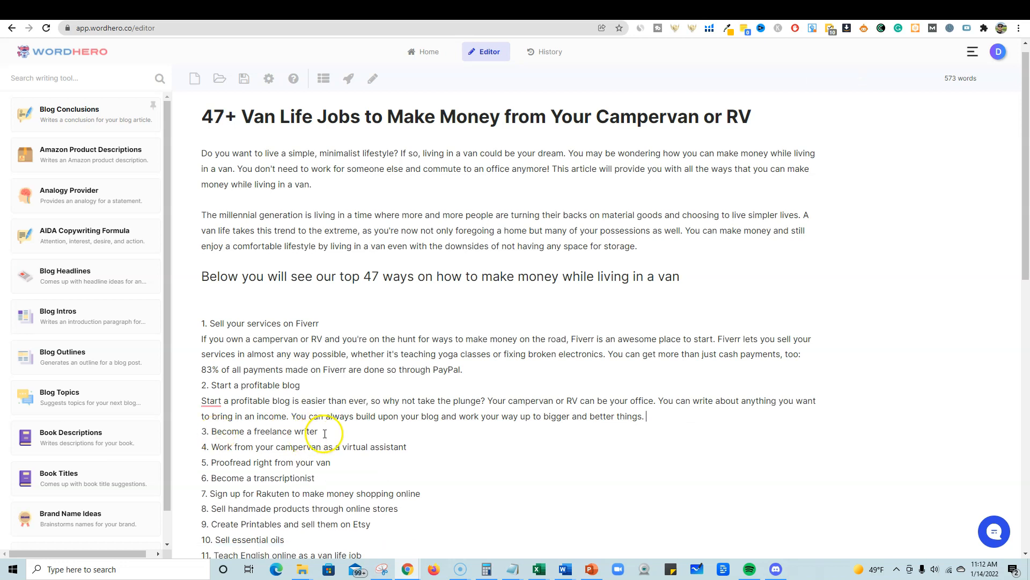
click(325, 430)
drag(325, 430, 212, 427)
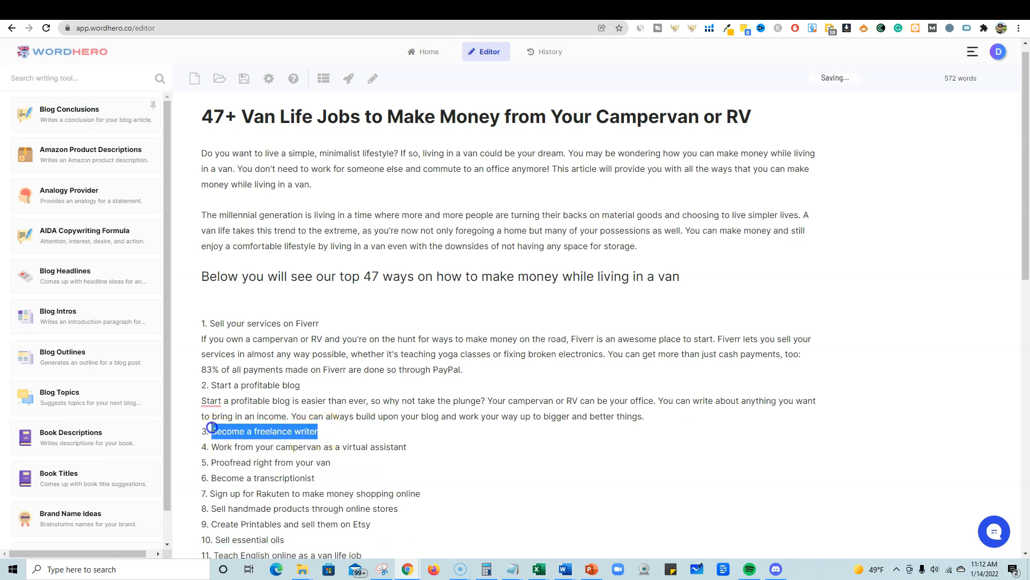
click(432, 486)
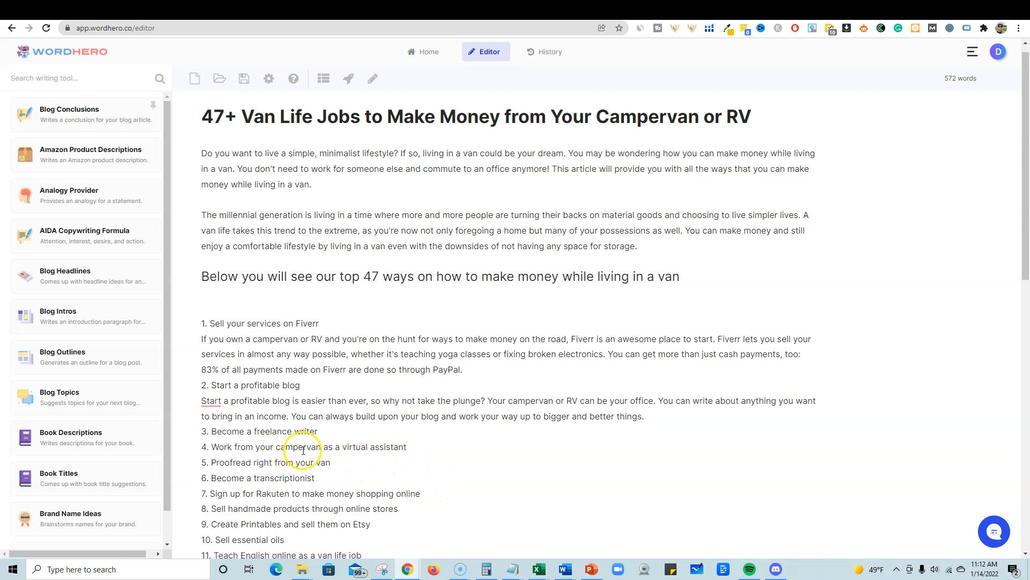
- Generate an AI paragraph from the heading "Work from your campervan as a virtual assistant" and remove the excess text after it
drag(407, 447, 212, 445)
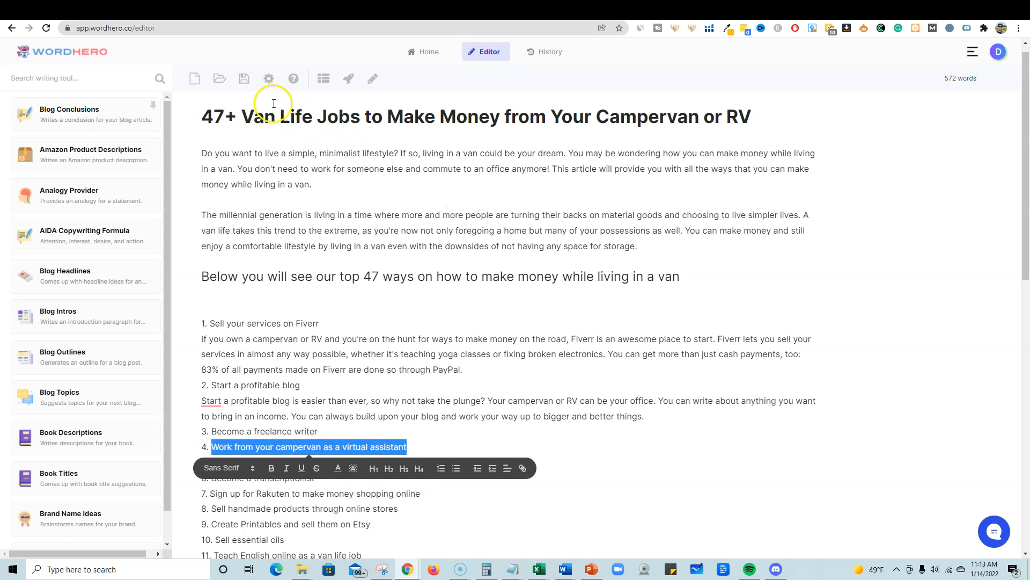
click(348, 79)
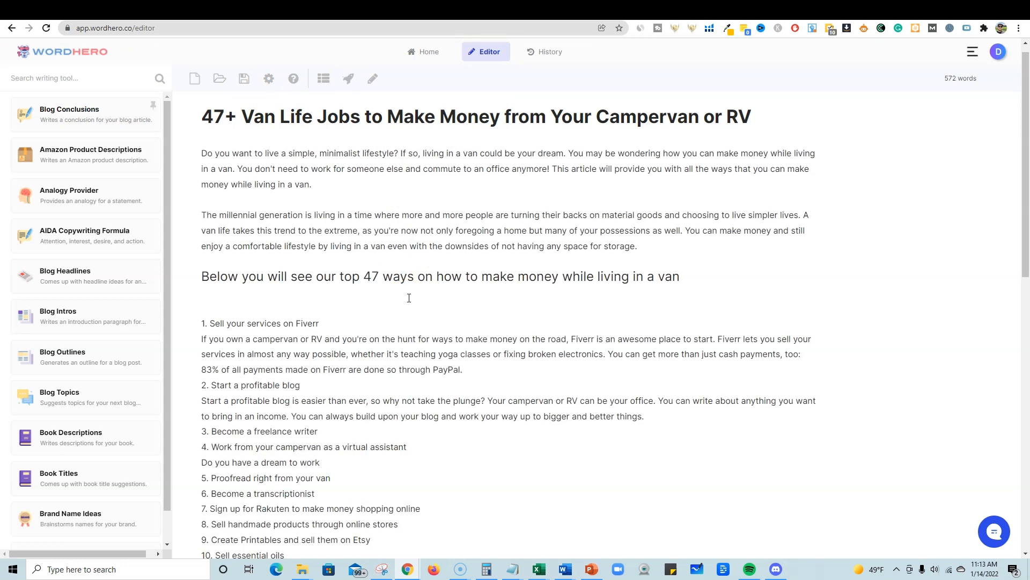
click(197, 495)
key(BackSpace)
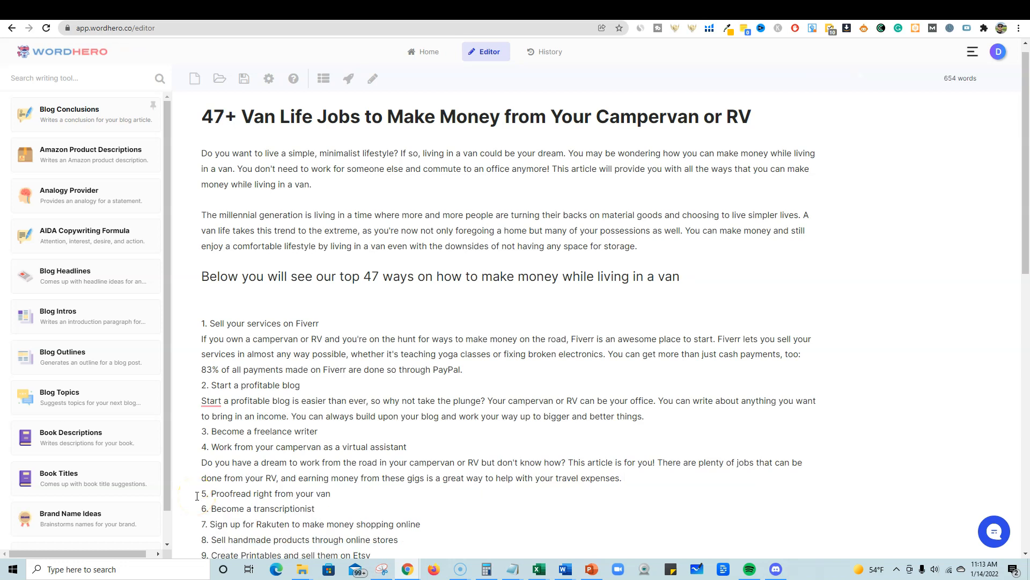
- Add "Becoming a virtual assistant to make money remotely is a great way to do this." to that paragraph and have the AI continue
text(Be)
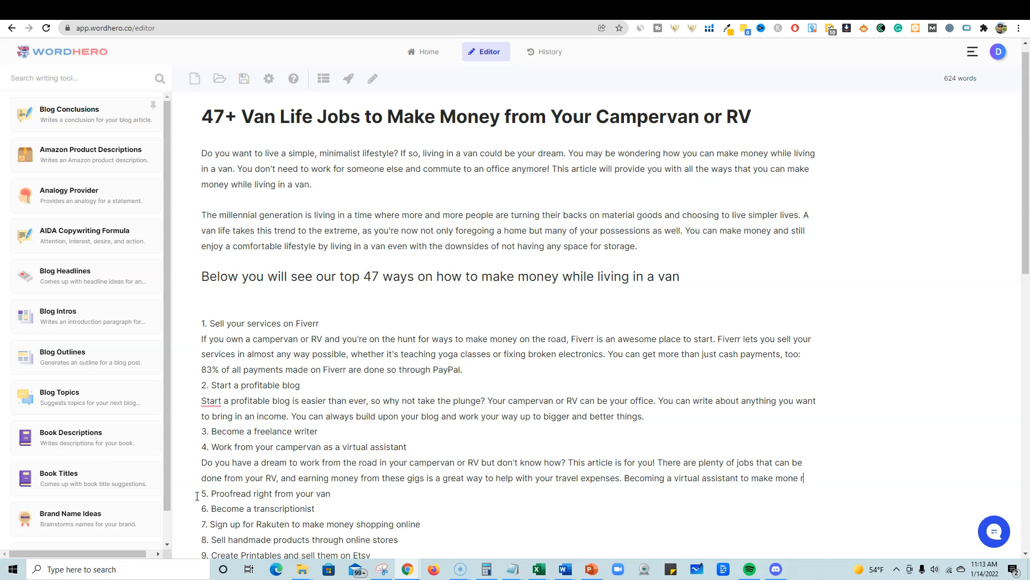
text(emoteley is a great way to do this.)
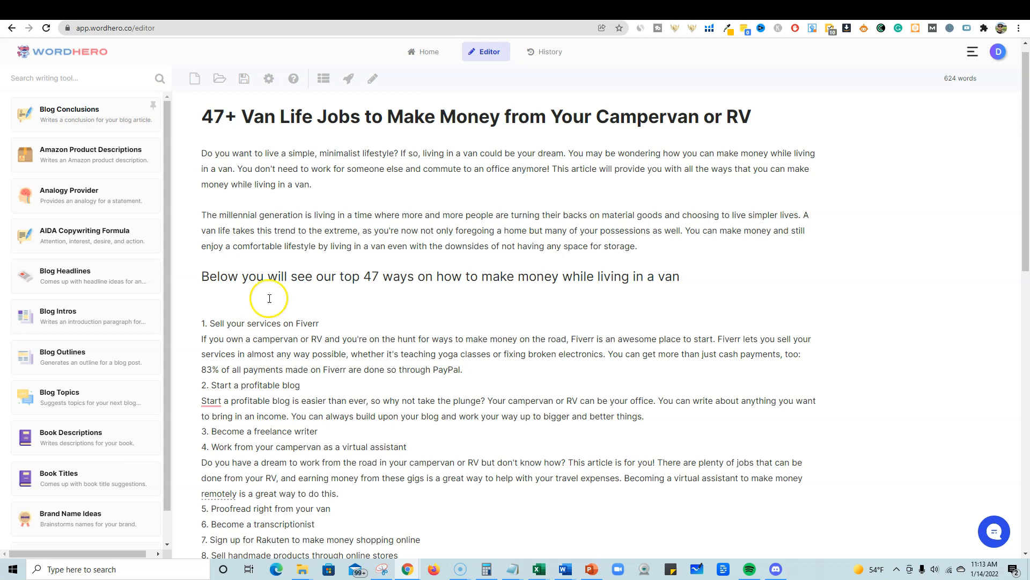
click(375, 77)
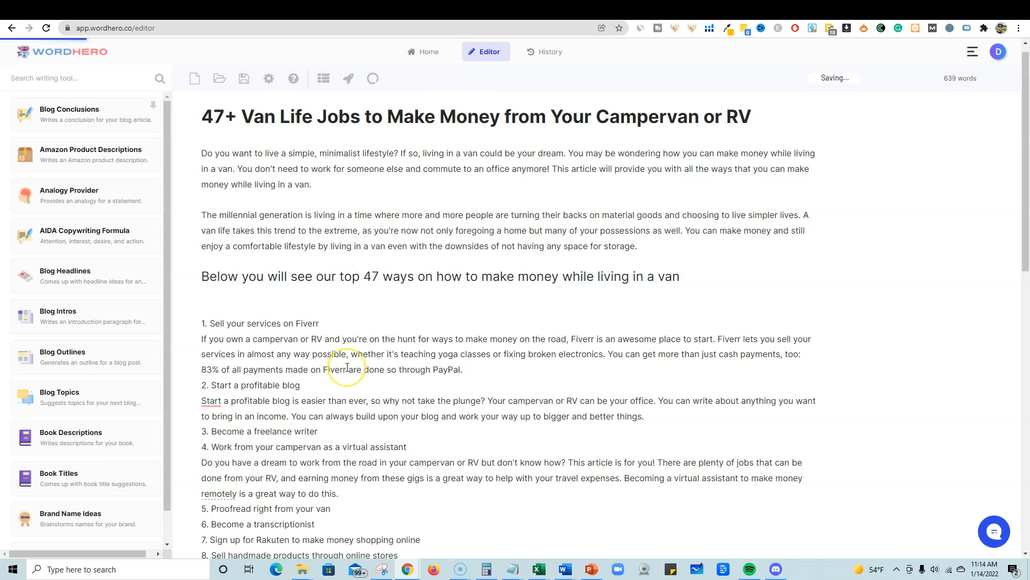
- Delete the extra generated list from "5. Become a web developer" through "12." and the blank line it leaves
scroll(338, 349, down, 5)
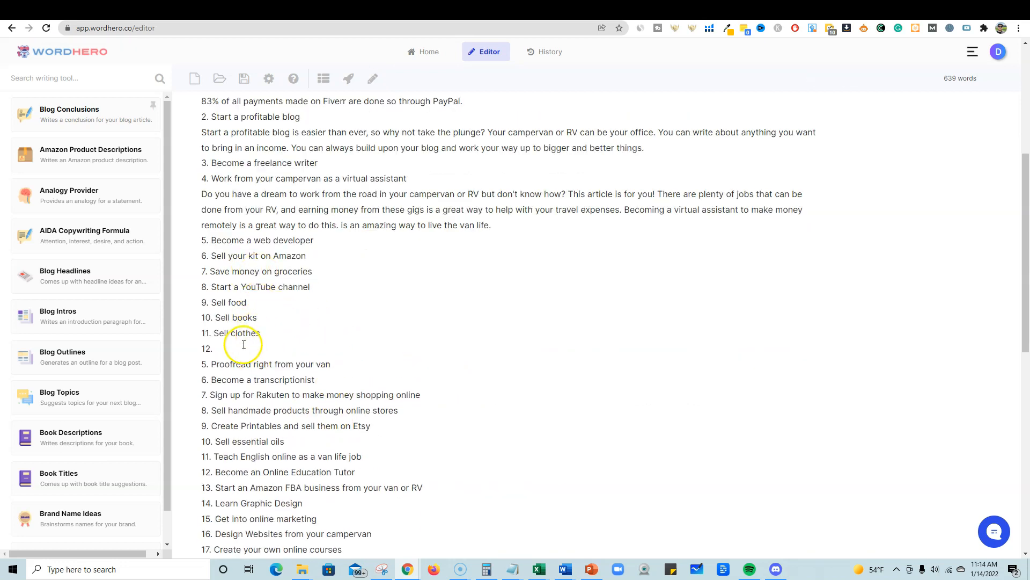
drag(216, 306, 195, 207)
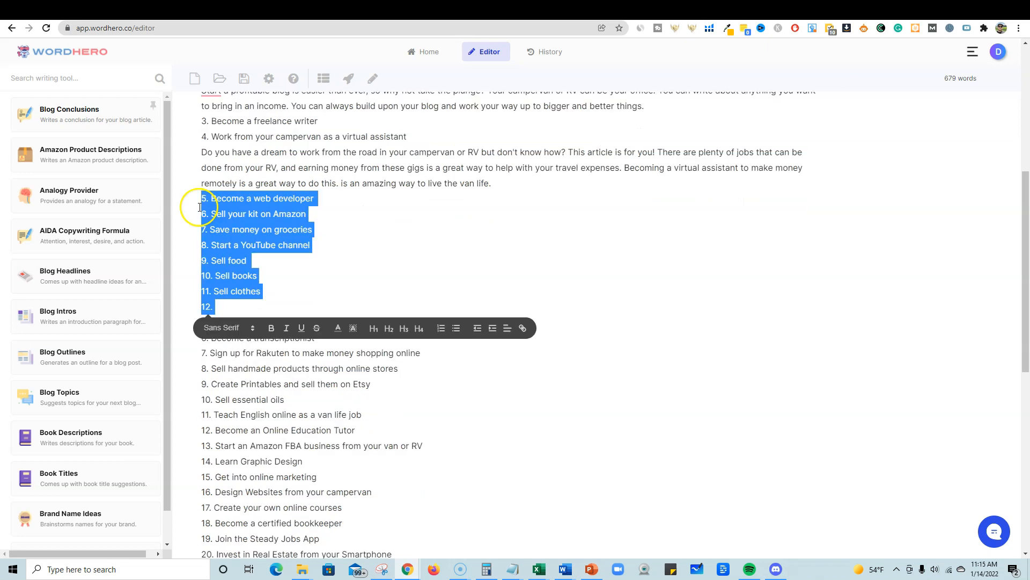
key(BackSpace)
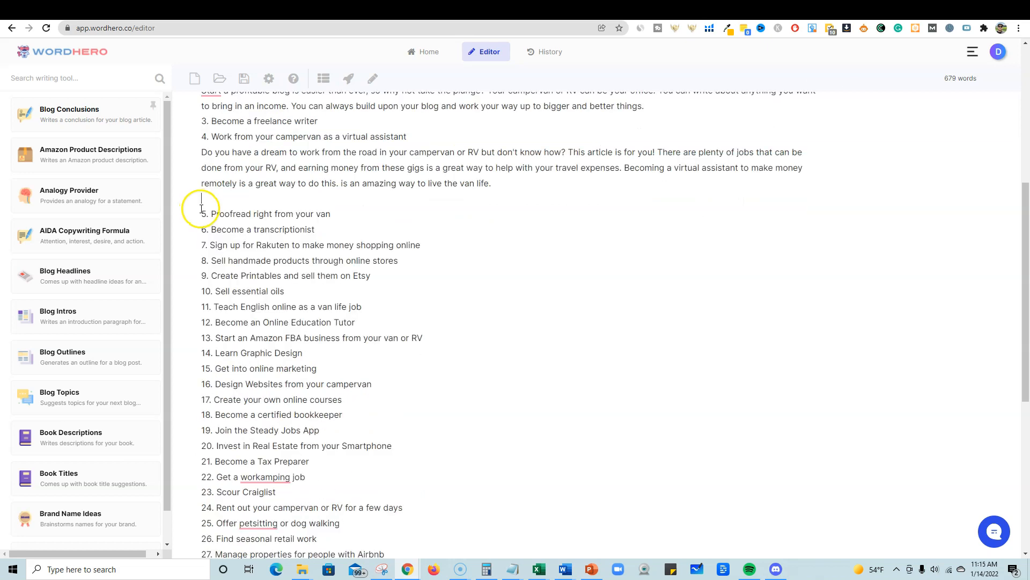
key(BackSpace)
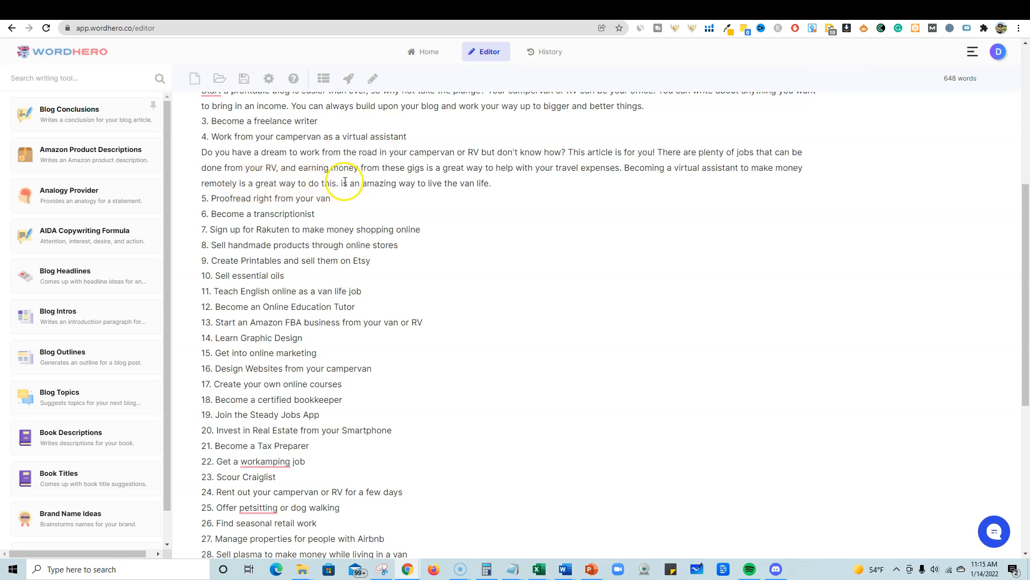
- Delete the redundant words "is a great way to do this." from the paragraph under "Work from your campervan as a virtual assistant"
drag(349, 183, 258, 184)
key(BackSpace)
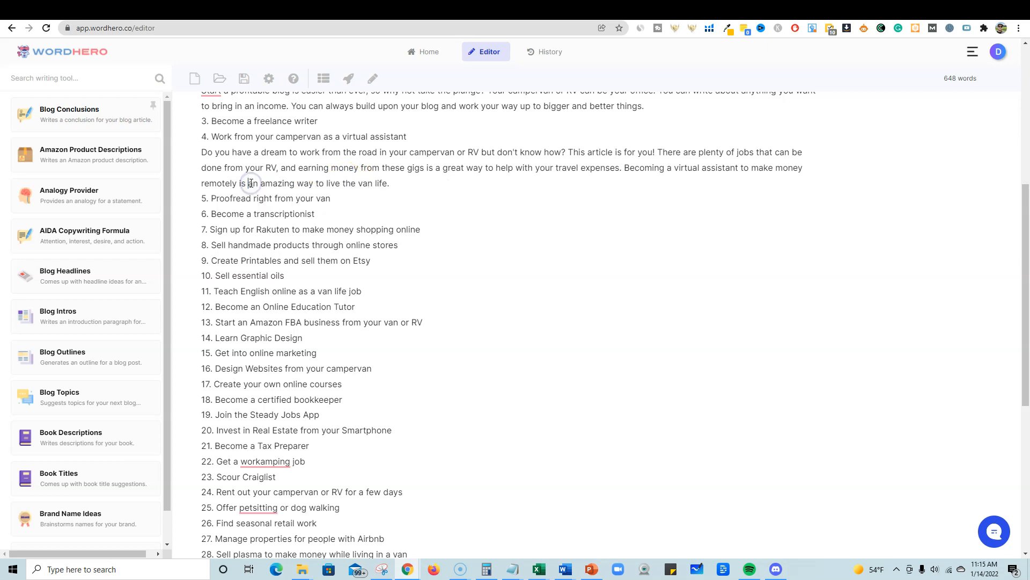
click(400, 180)
scroll(400, 179, up, 6)
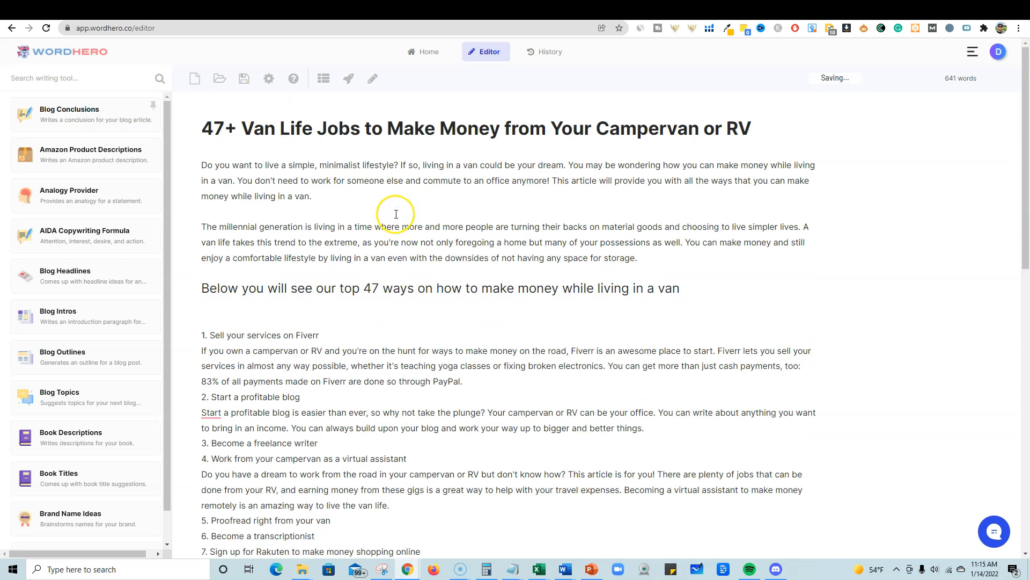
scroll(662, 225, down, 12)
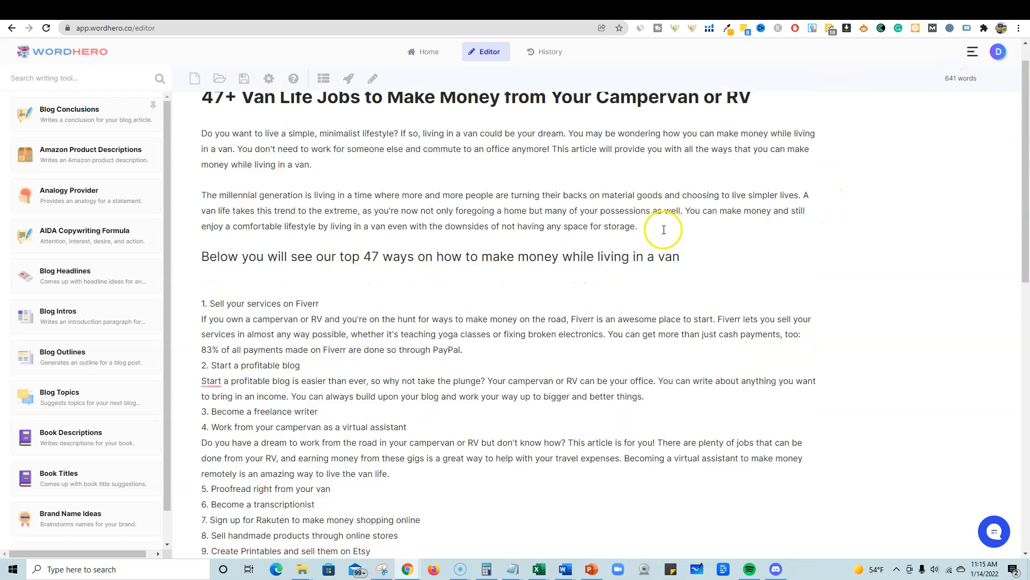
scroll(660, 246, up, 10)
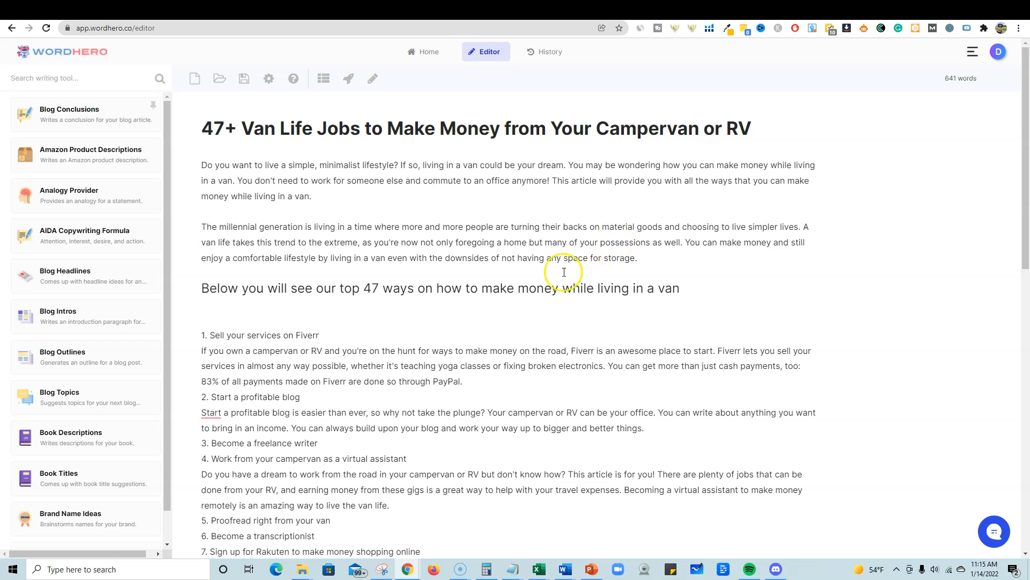
click(411, 243)
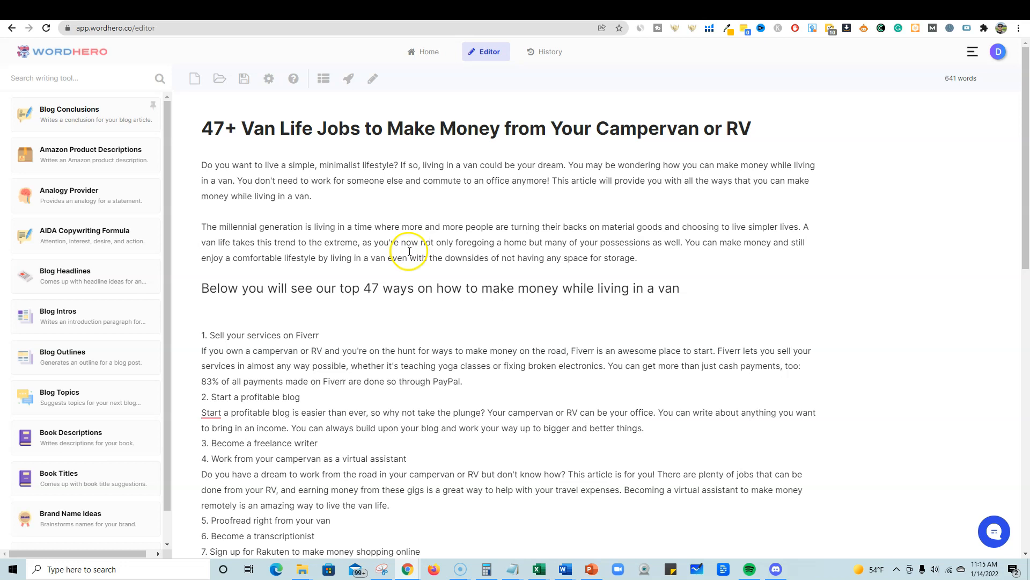
- Switch to RankIQ and review the existing draft for "how to make money while living in a van" in the content optimizer
click(841, 13)
click(819, 11)
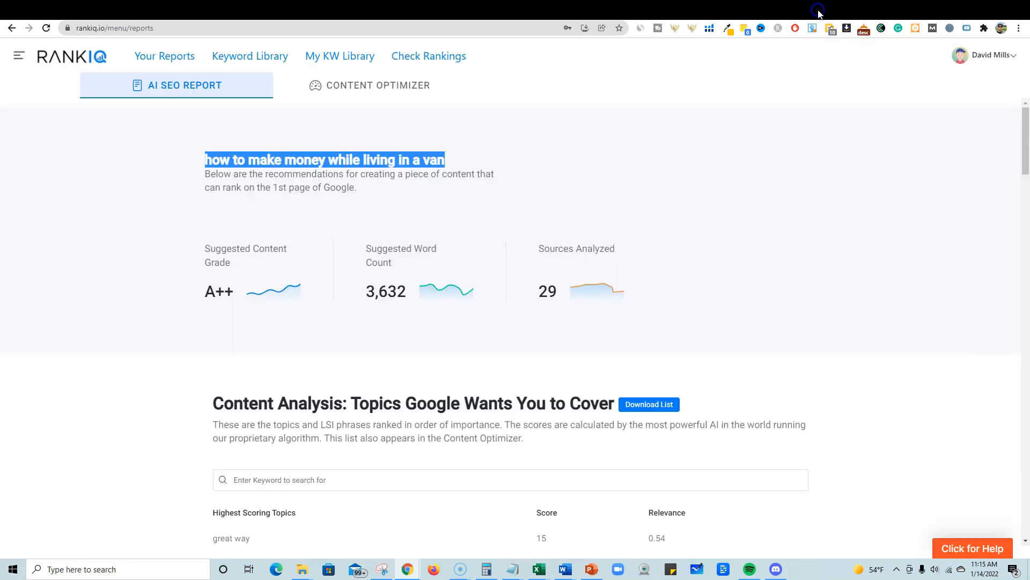
scroll(483, 379, down, 4)
scroll(483, 379, up, 4)
click(391, 86)
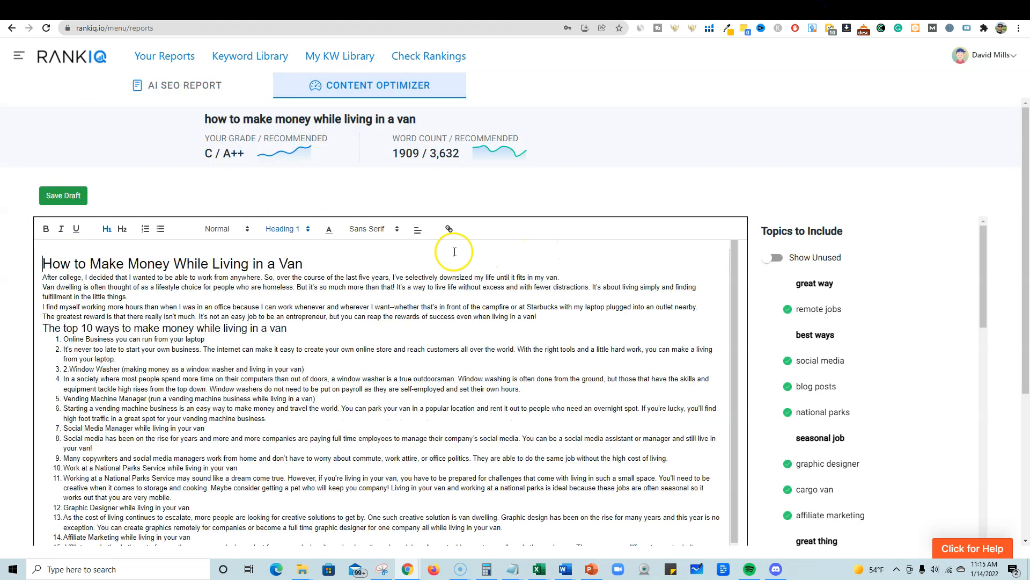
scroll(278, 296, down, 15)
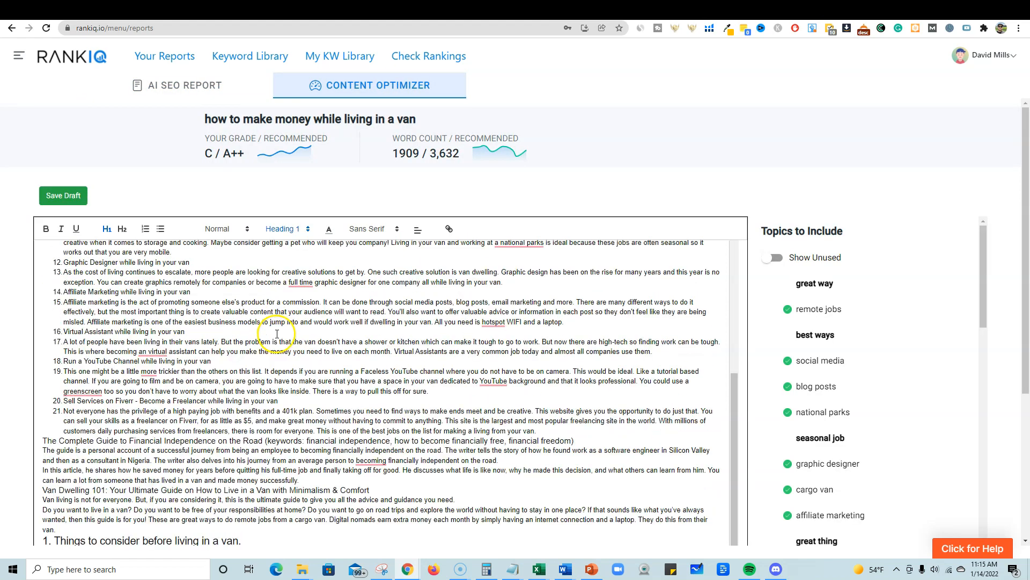
scroll(277, 336, up, 5)
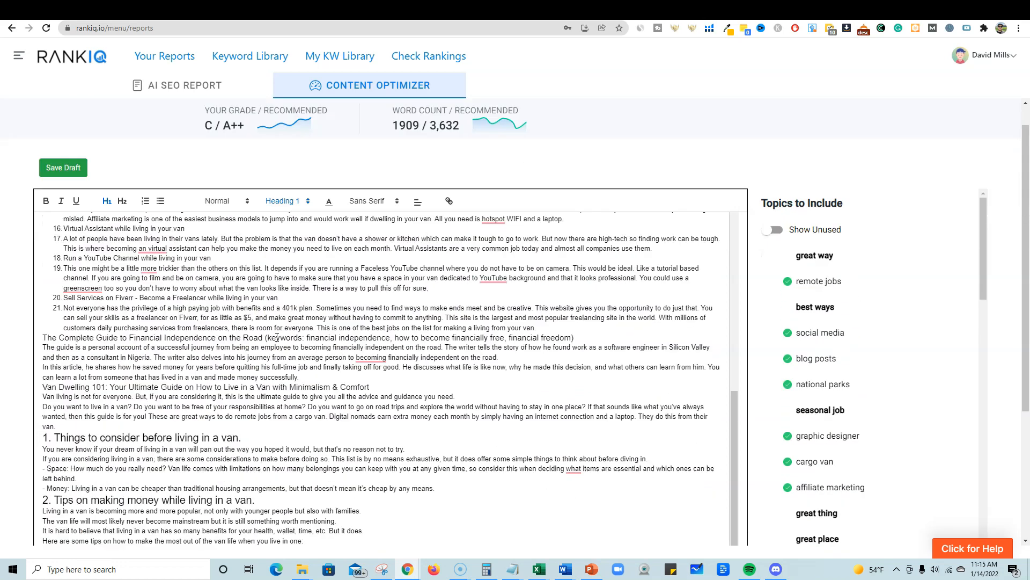
click(417, 310)
scroll(417, 310, up, 7)
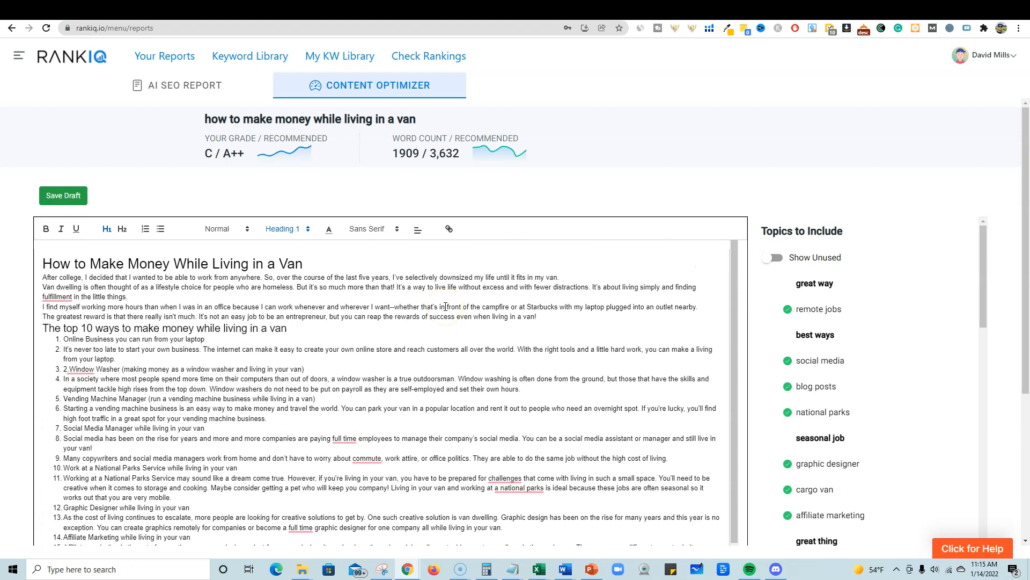
- Switch back to the WordHero article and review its introduction and the first few job sections
click(853, 11)
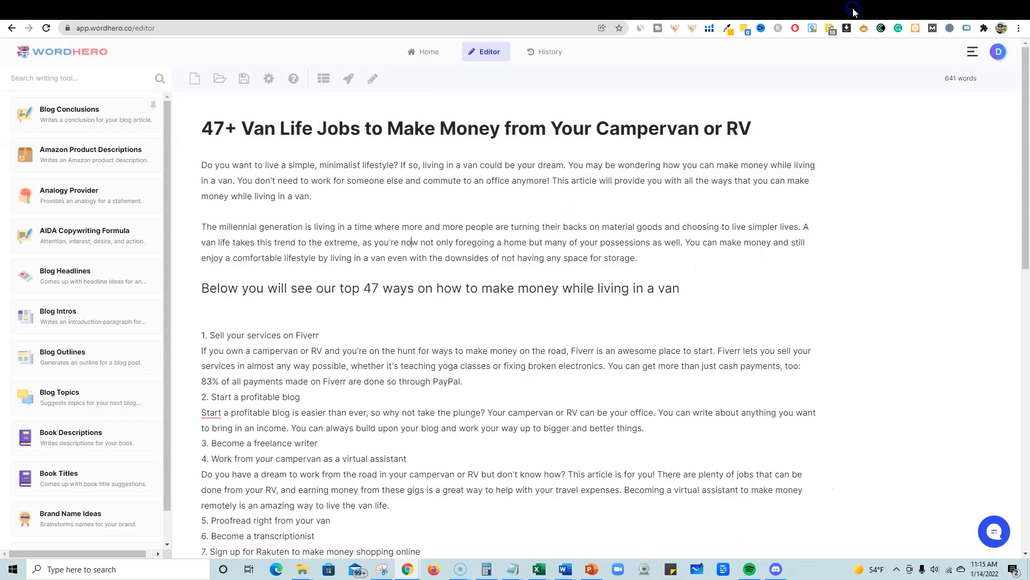
scroll(428, 349, down, 5)
scroll(428, 330, up, 5)
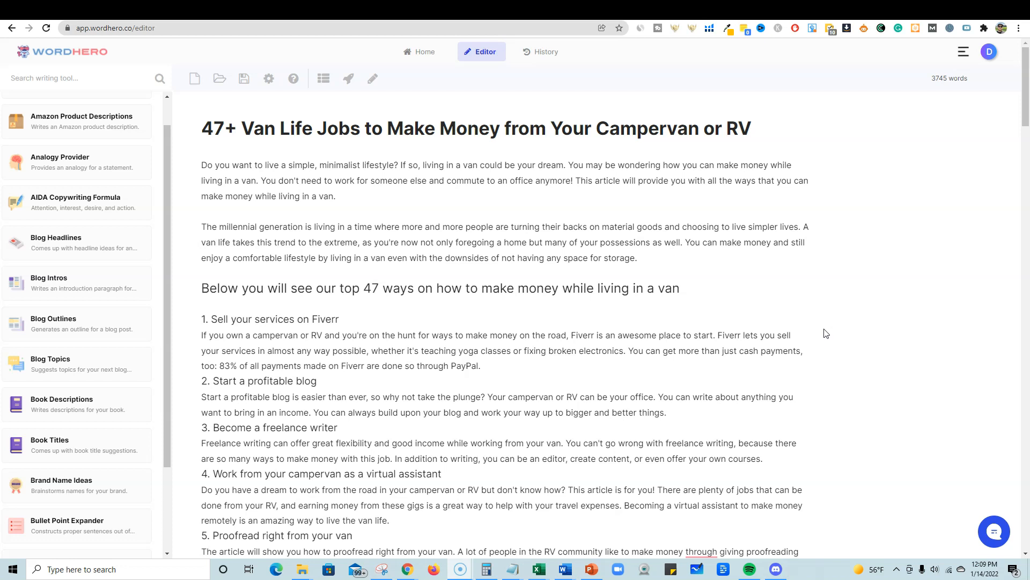
click(810, 423)
drag(669, 414, 193, 402)
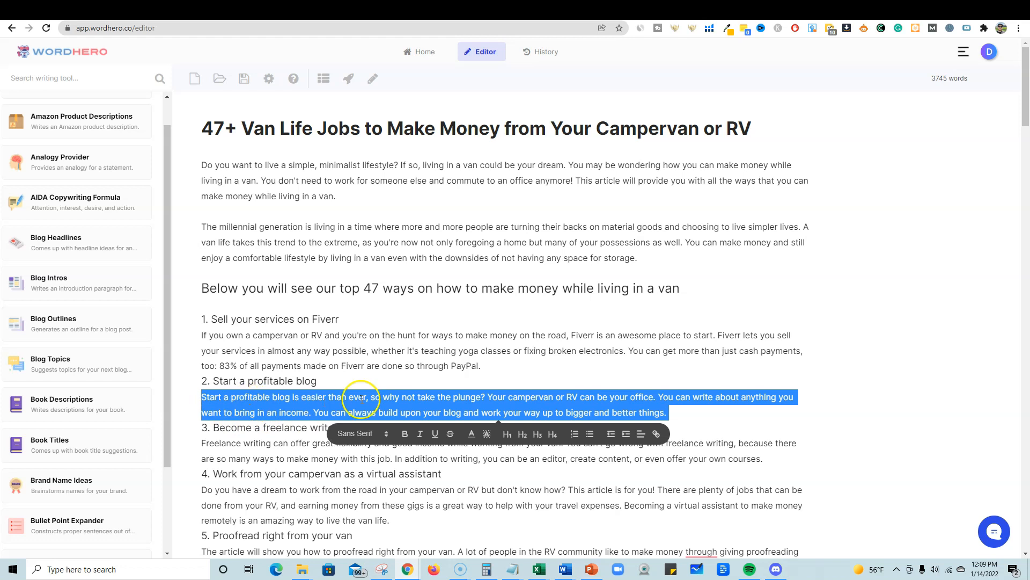
click(686, 412)
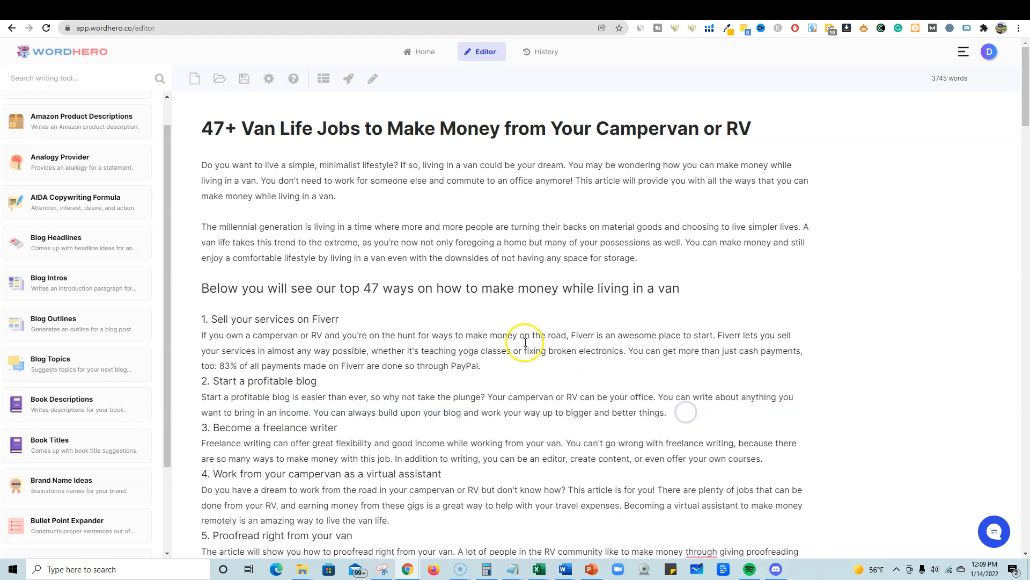
scroll(505, 462, down, 1)
scroll(505, 463, down, 3)
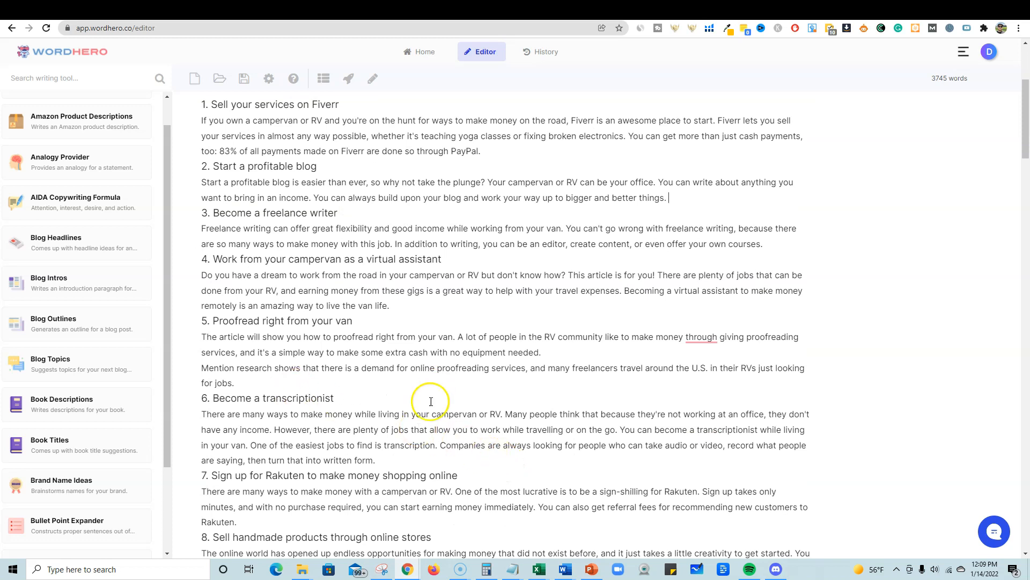
scroll(431, 401, up, 4)
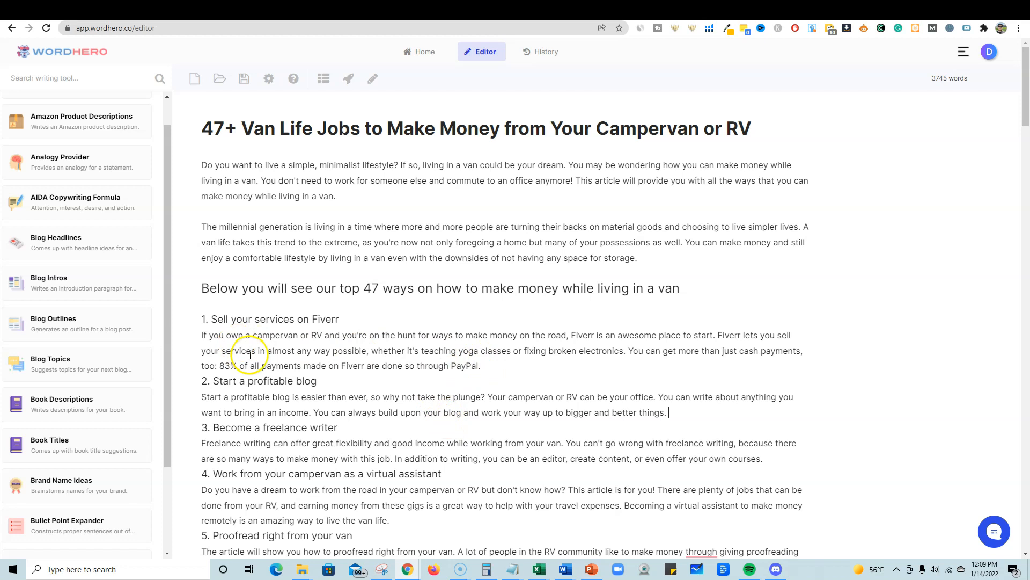
- Examine the headings and paragraphs of "1. Sell your services on Fiverr" and "2. Start a profitable blog"
mouse_move(201, 382)
mouse_down()
mouse_move(322, 382)
mouse_move(212, 382)
mouse_up()
click(322, 382)
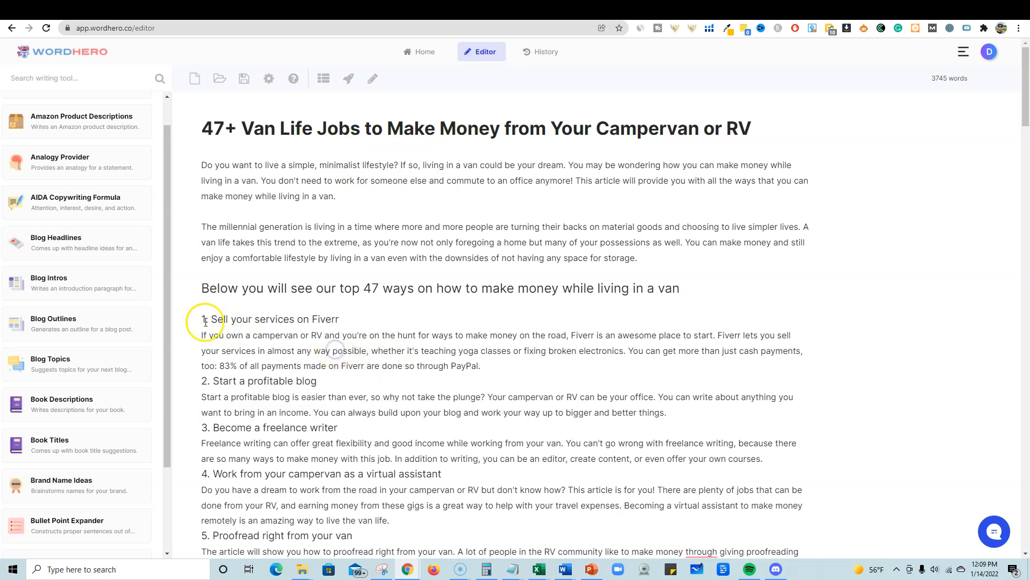
drag(201, 335, 517, 363)
click(302, 381)
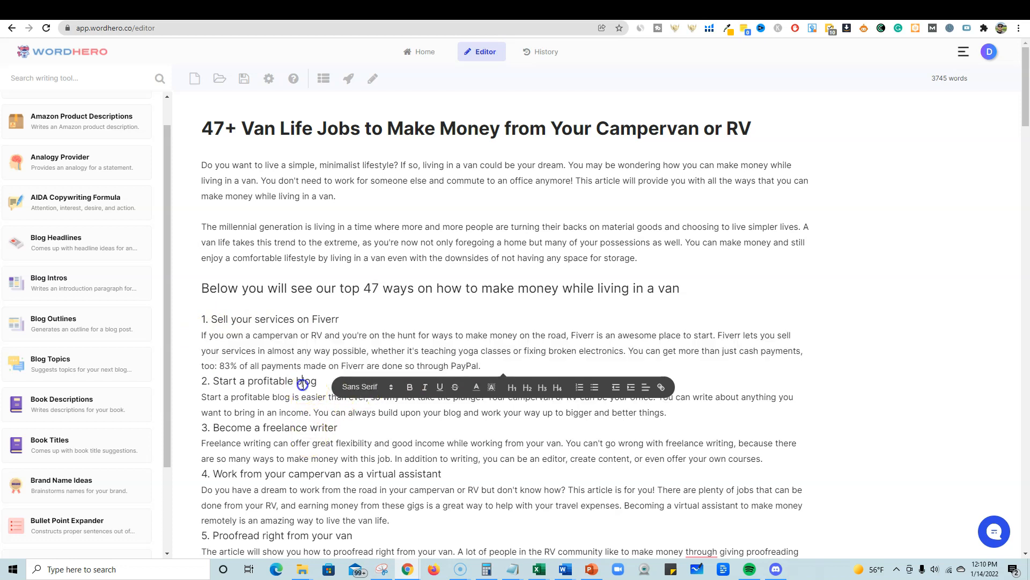
drag(237, 336, 487, 356)
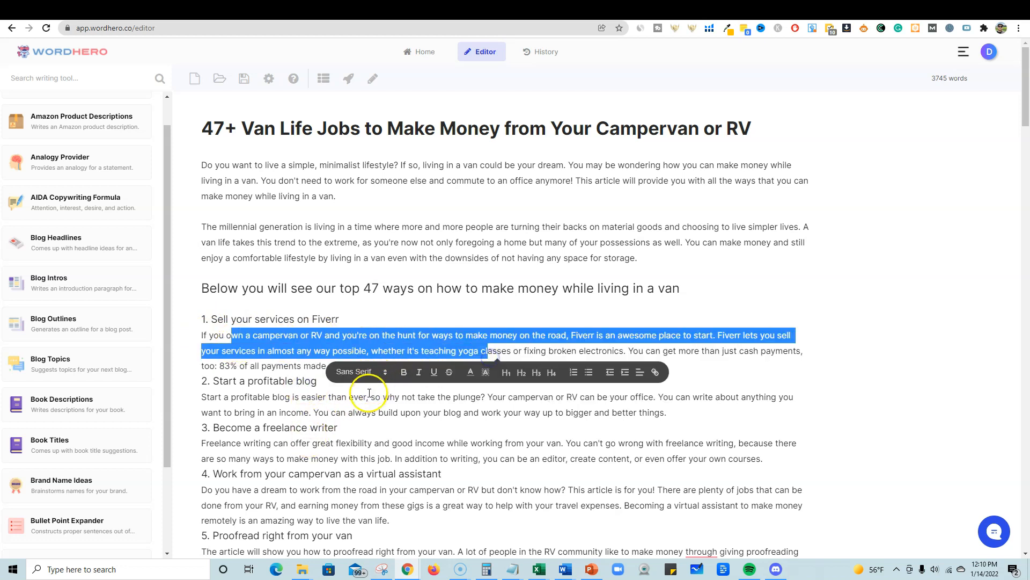
click(314, 402)
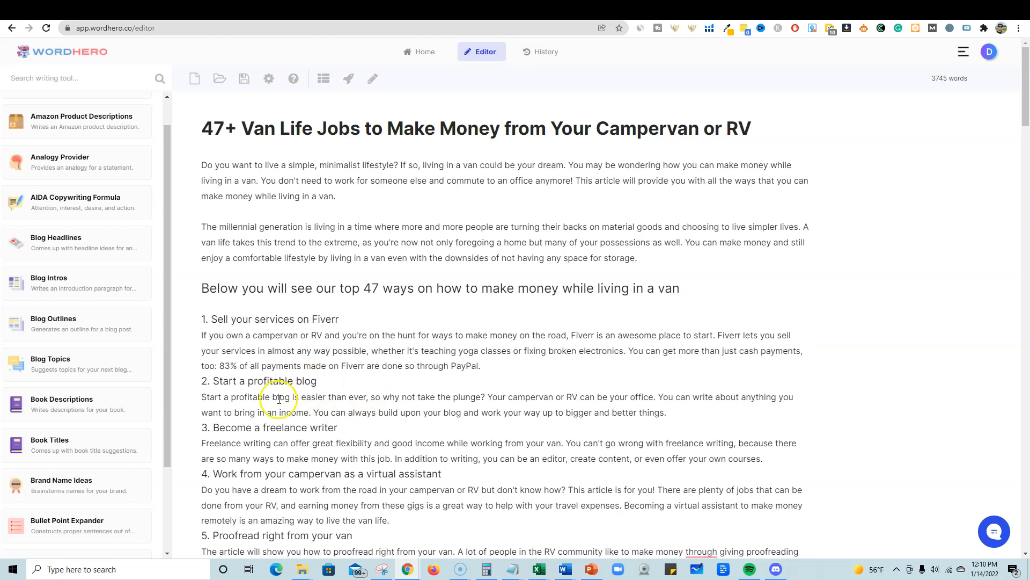
click(201, 398)
drag(213, 397, 479, 401)
- Examine the wording of the paragraphs under "19. Join the Steady Jobs App" and "22. Get a workamping job"
scroll(470, 446, down, 10)
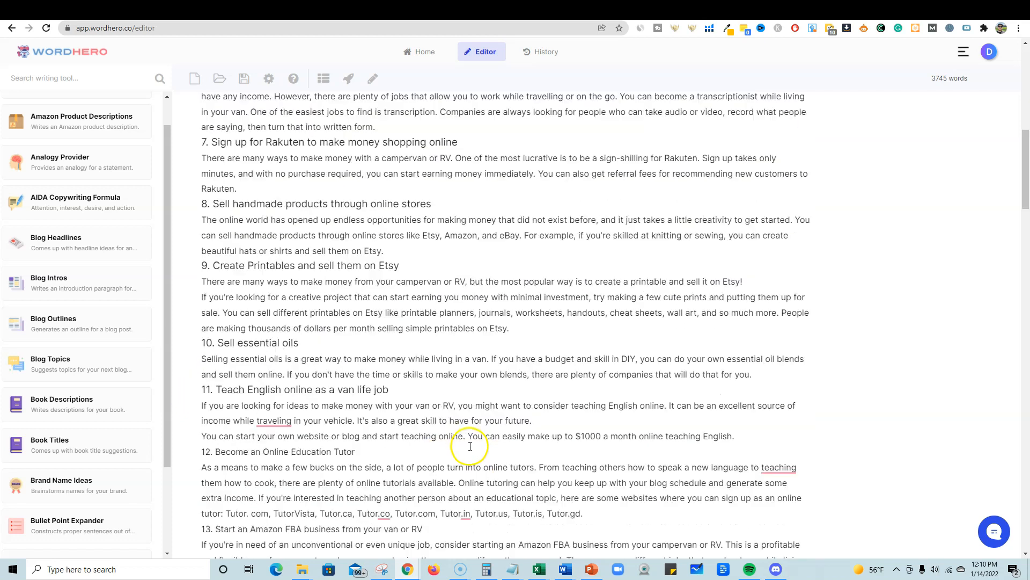
scroll(470, 446, down, 10)
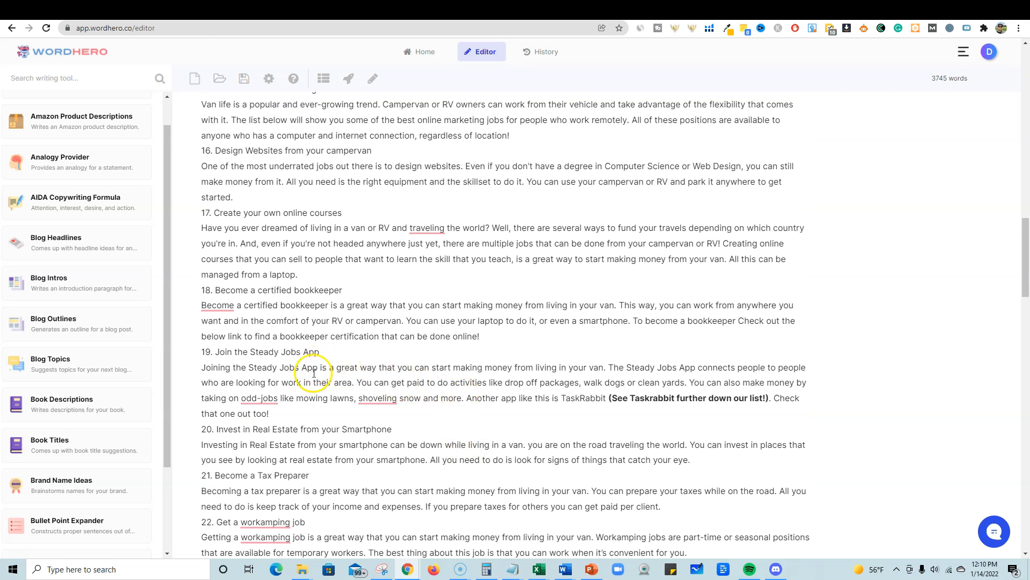
drag(320, 368, 607, 370)
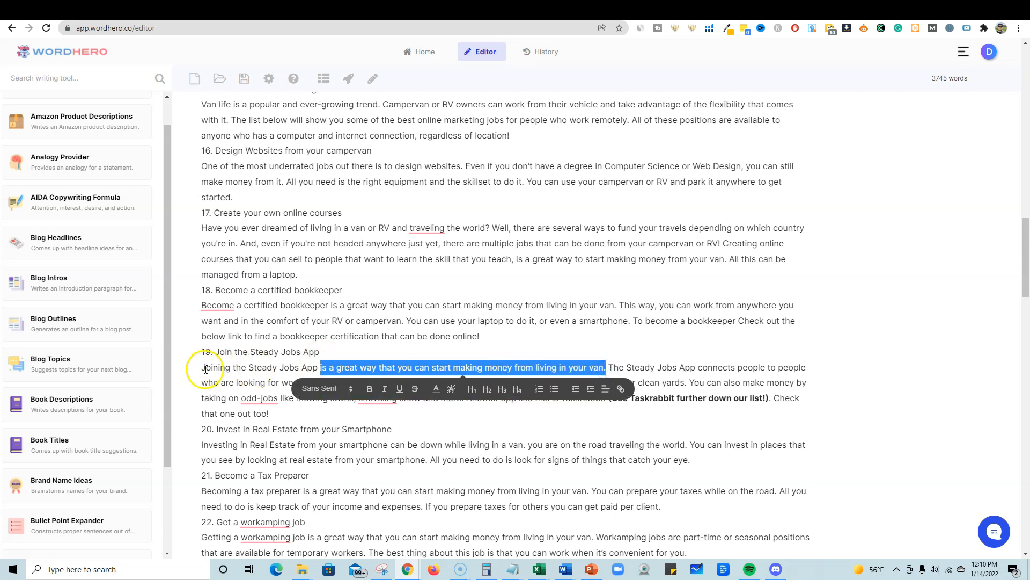
drag(206, 369, 608, 366)
click(609, 367)
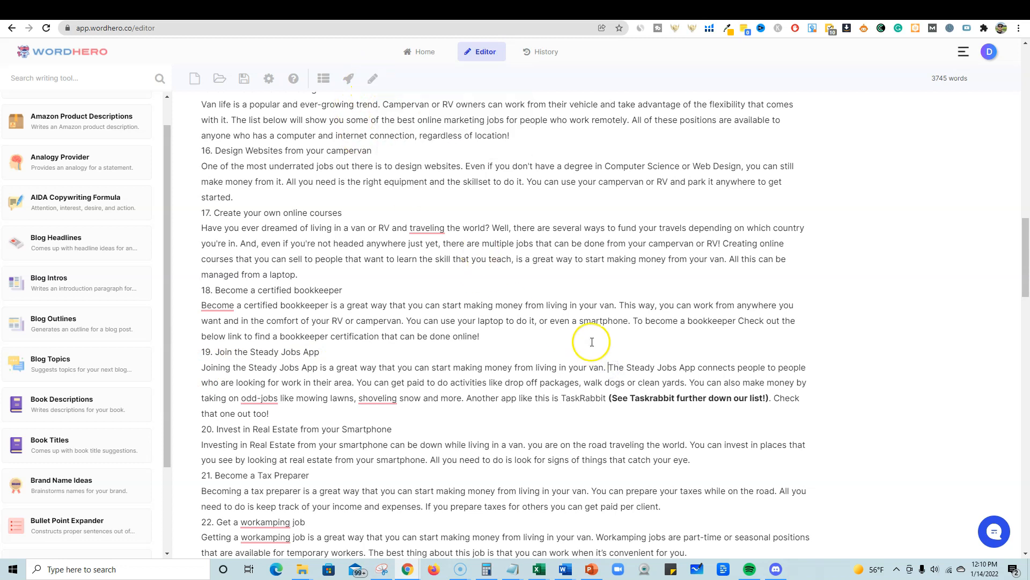
drag(608, 367, 537, 413)
click(514, 382)
scroll(491, 417, down, 3)
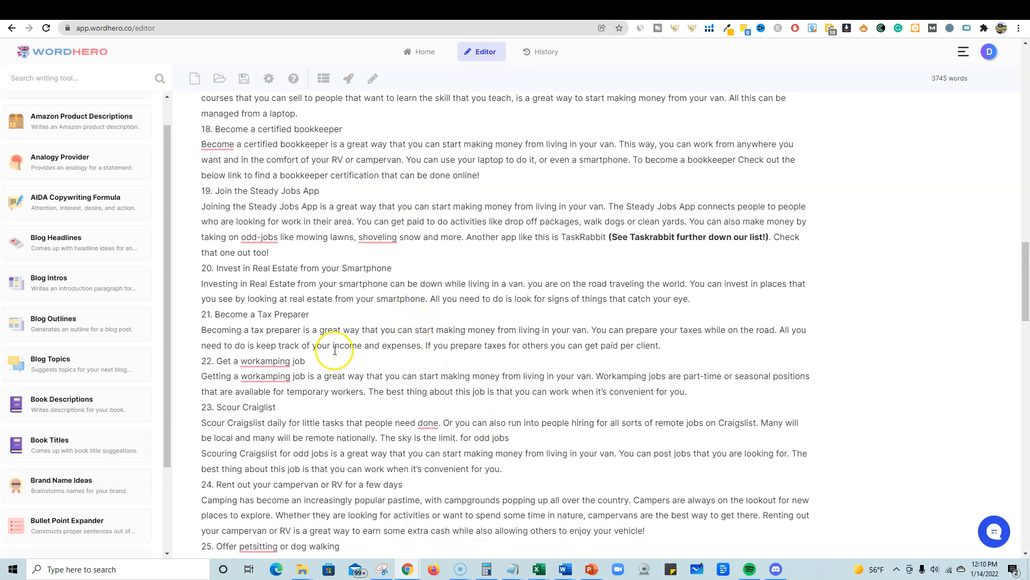
drag(202, 376, 702, 397)
click(616, 375)
click(654, 388)
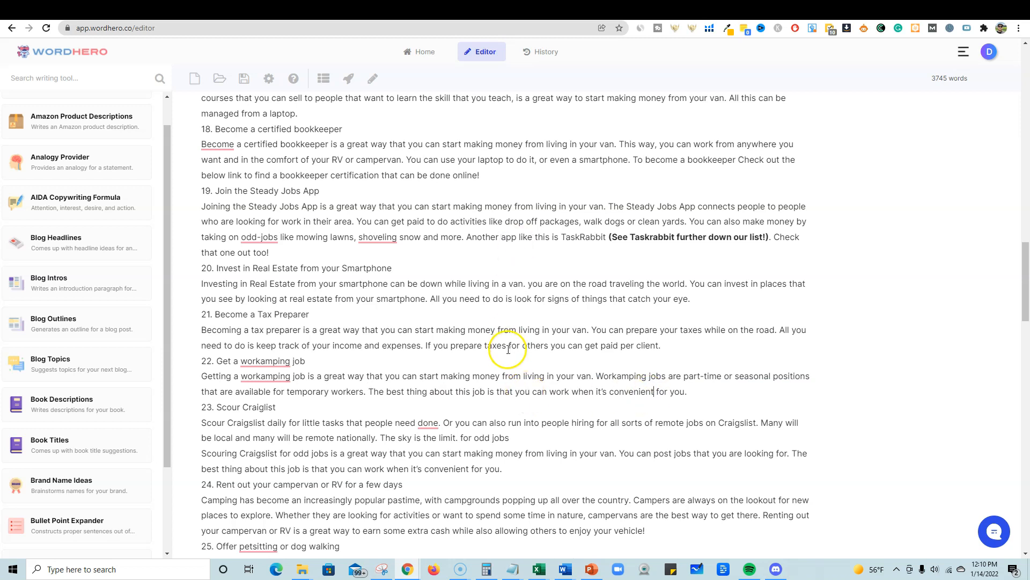
- Skim the remaining job sections through "47. Work as a day laborer"
scroll(516, 299, down, 10)
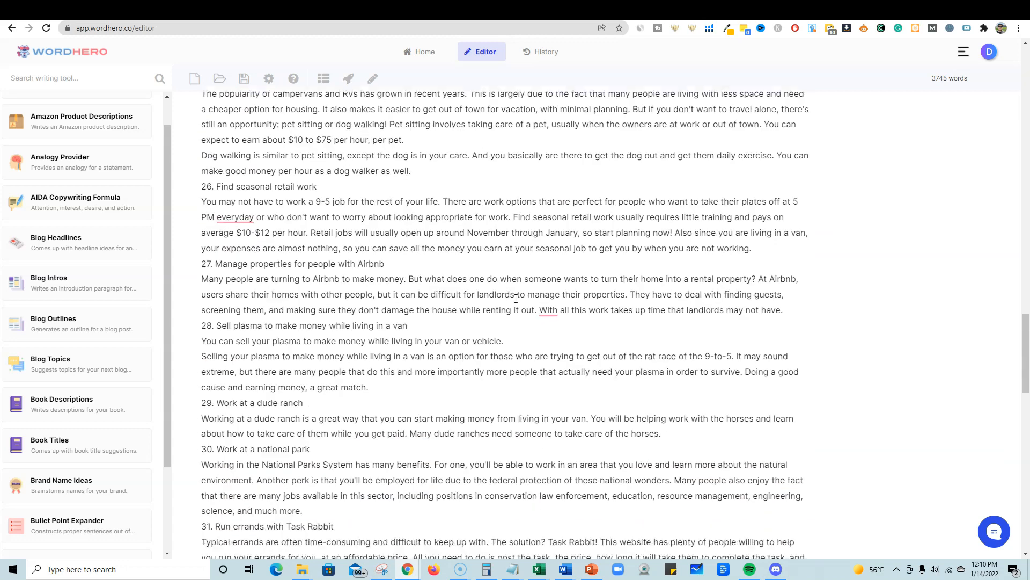
scroll(516, 298, down, 10)
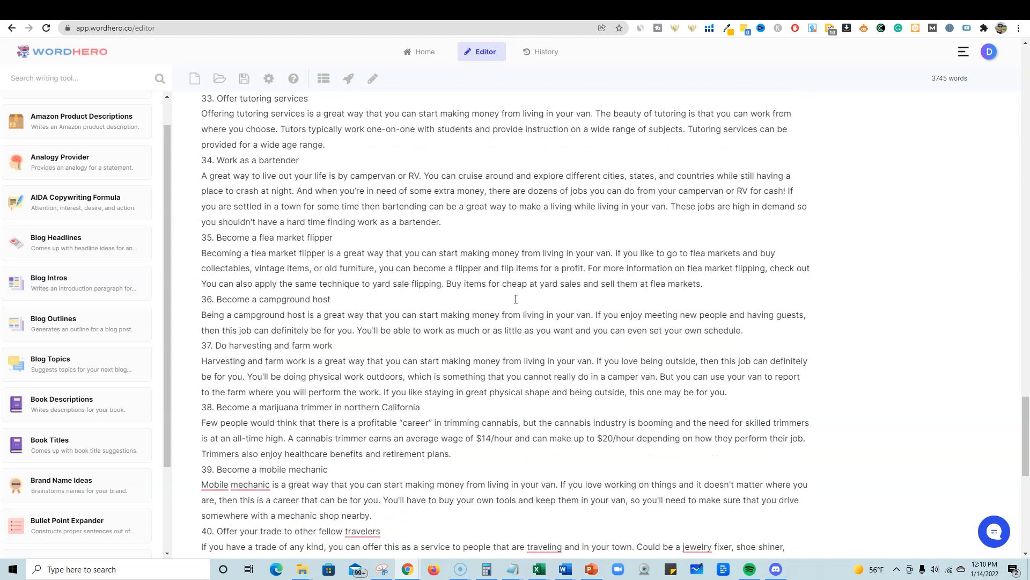
scroll(516, 298, down, 10)
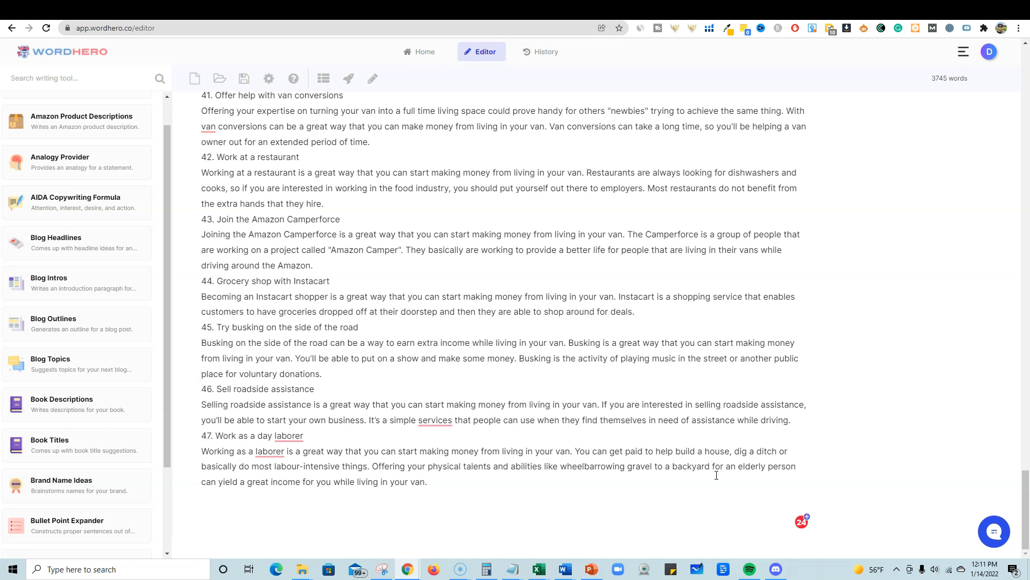
scroll(646, 497, up, 10)
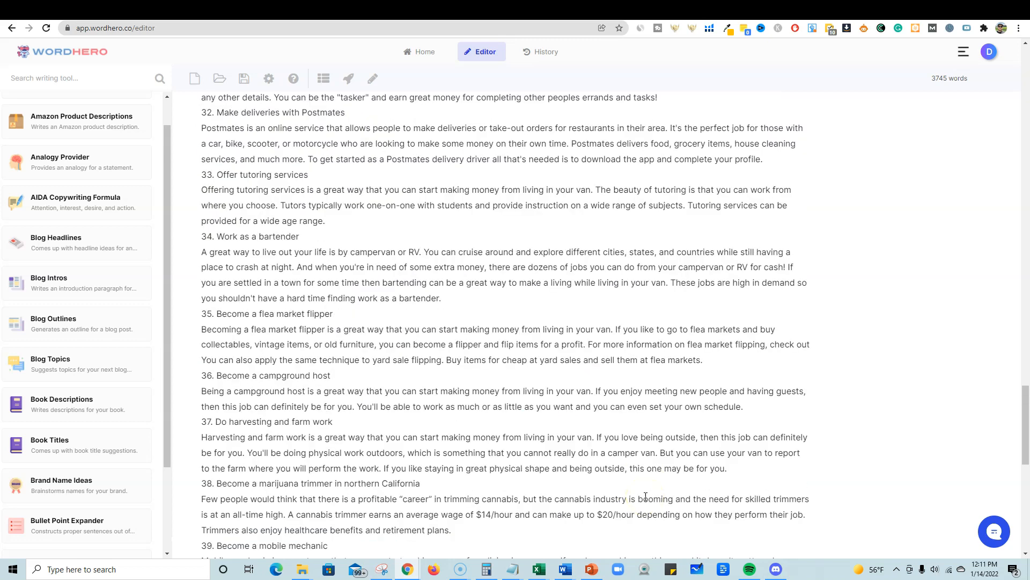
scroll(645, 496, up, 15)
- Select and copy the entire body text of the "47+ Van Life Jobs to Make Money from Your Campervan or RV" article
click(245, 82)
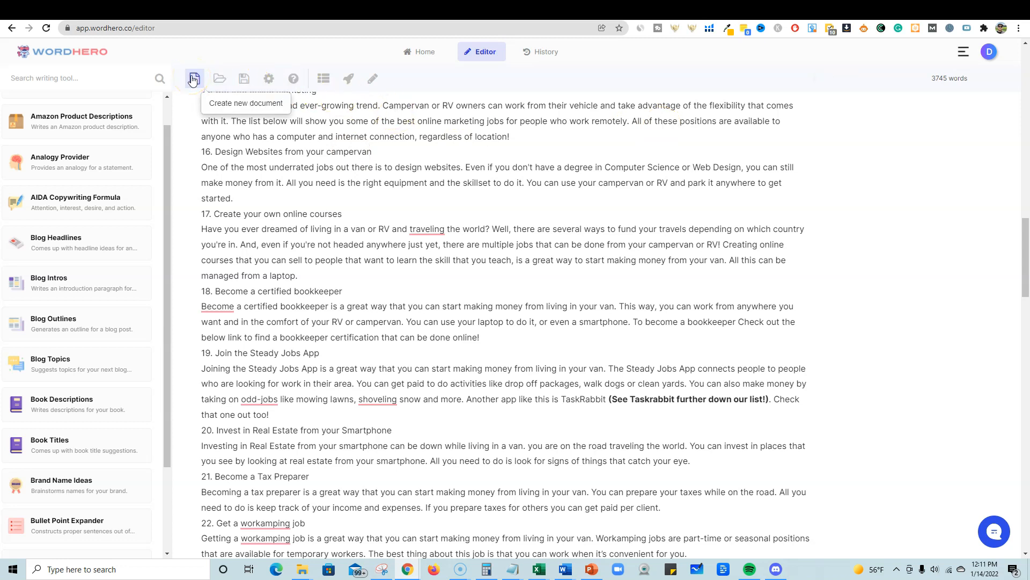
click(525, 280)
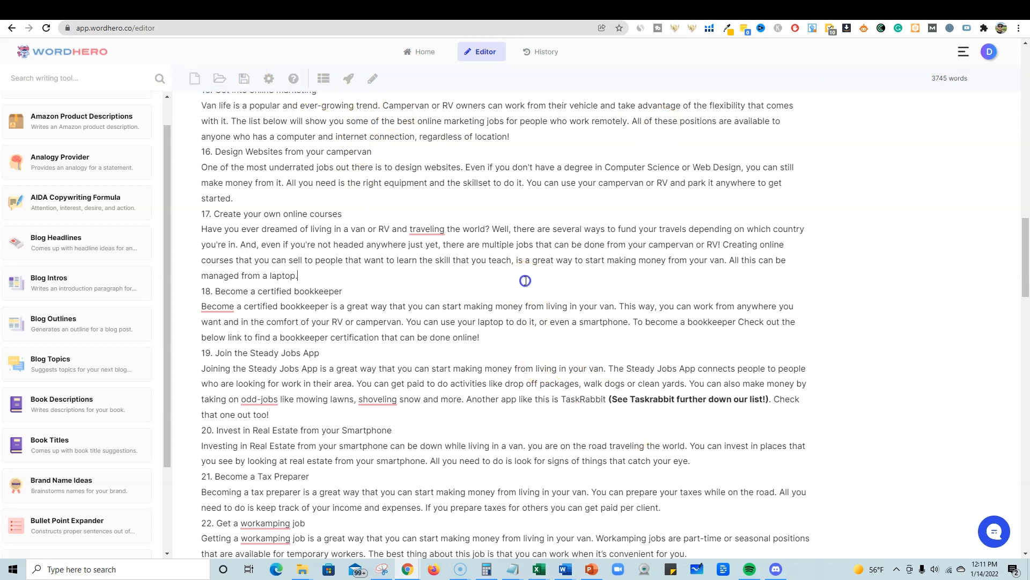
key(ctrl+a)
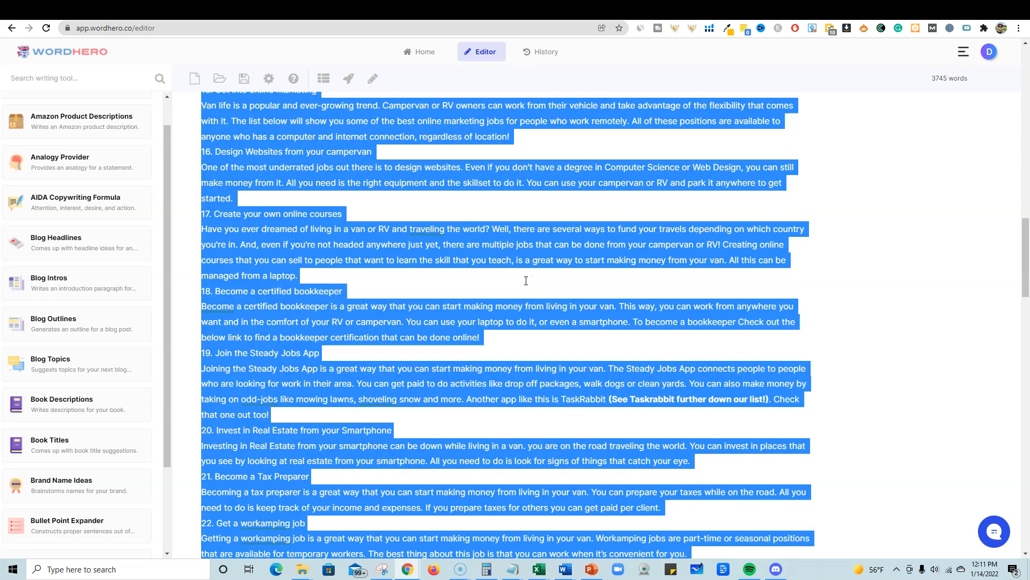
scroll(545, 295, up, 20)
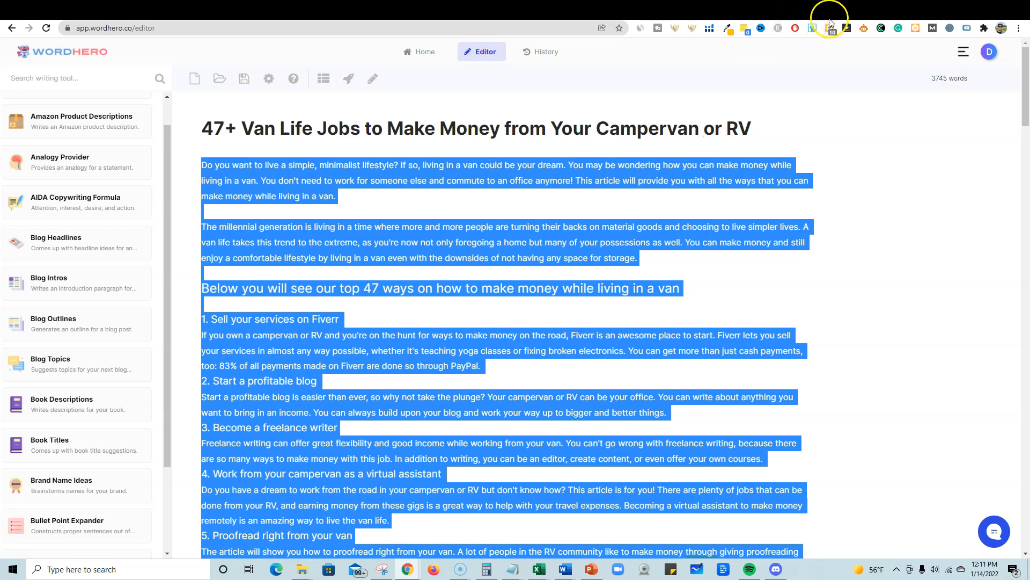
- Switch to RankIQ's content optimizer and replace the existing draft with the copied van life jobs article
click(804, 11)
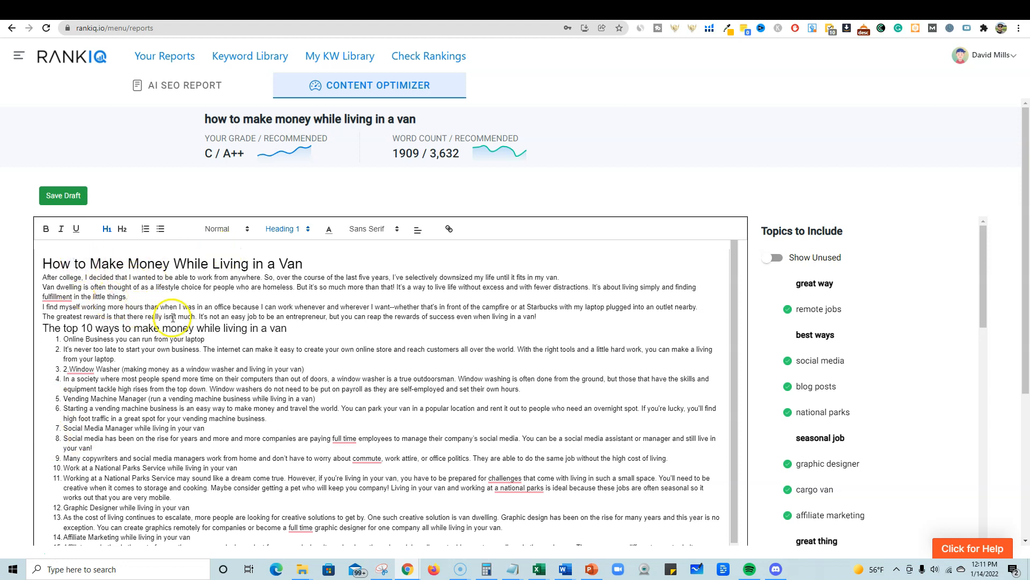
key(ctrl+a)
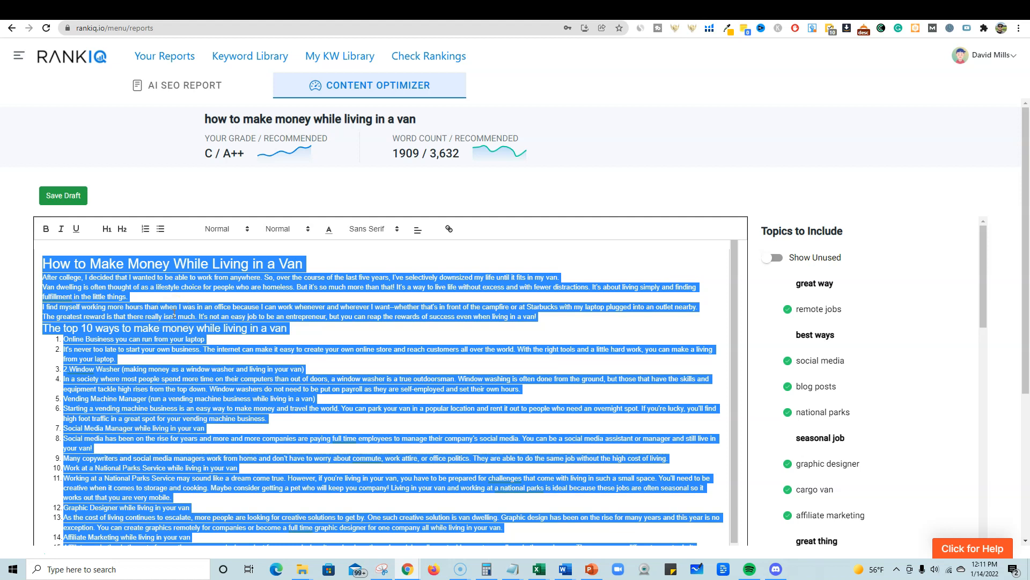
key(BackSpace)
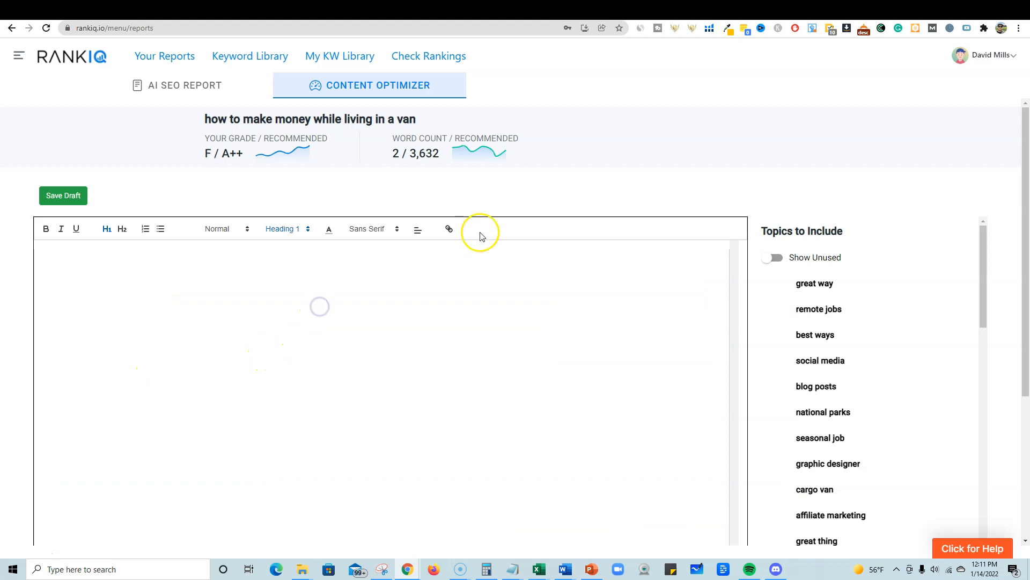
scroll(414, 334, down, 4)
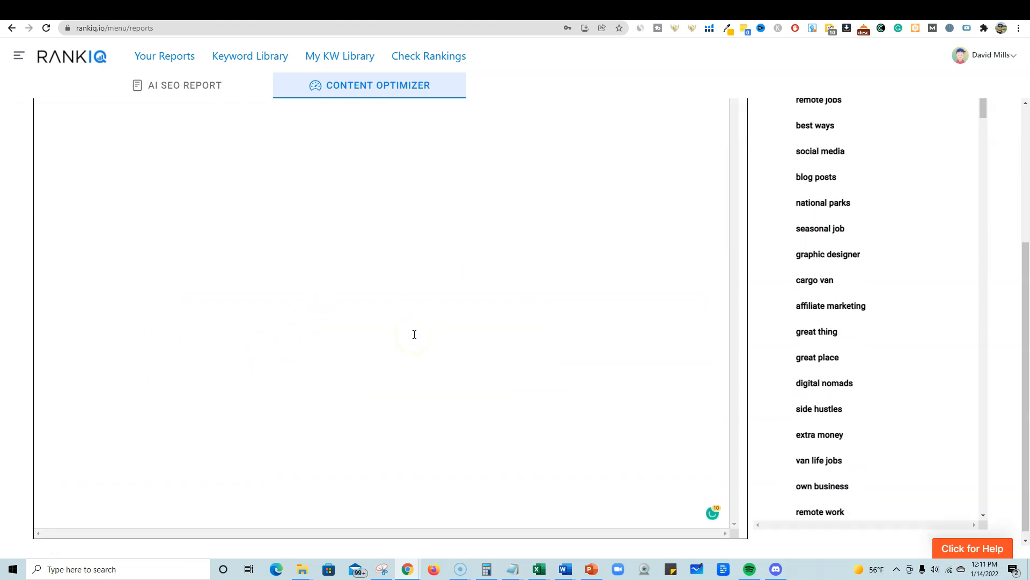
scroll(414, 333, up, 4)
click(55, 258)
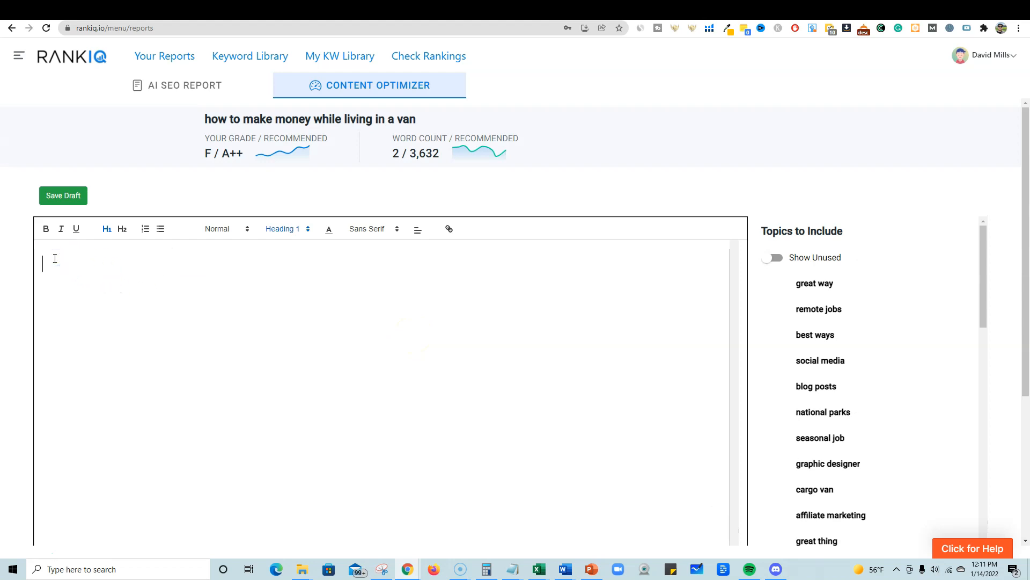
key(ctrl+v)
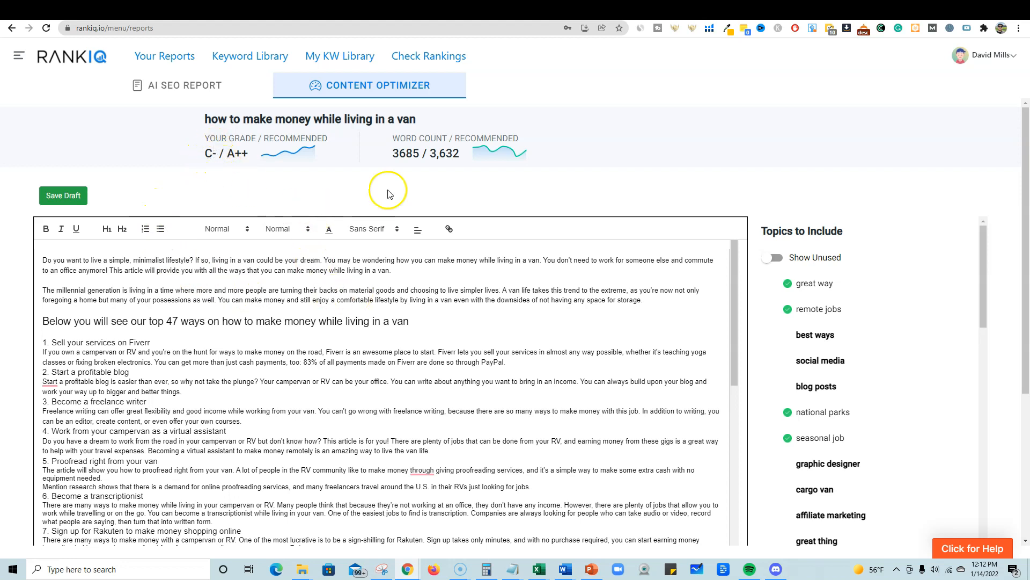
- Check the pasted article's word count against the recommended one and skim its text through "47. Work as a day laborer"
drag(393, 153, 468, 155)
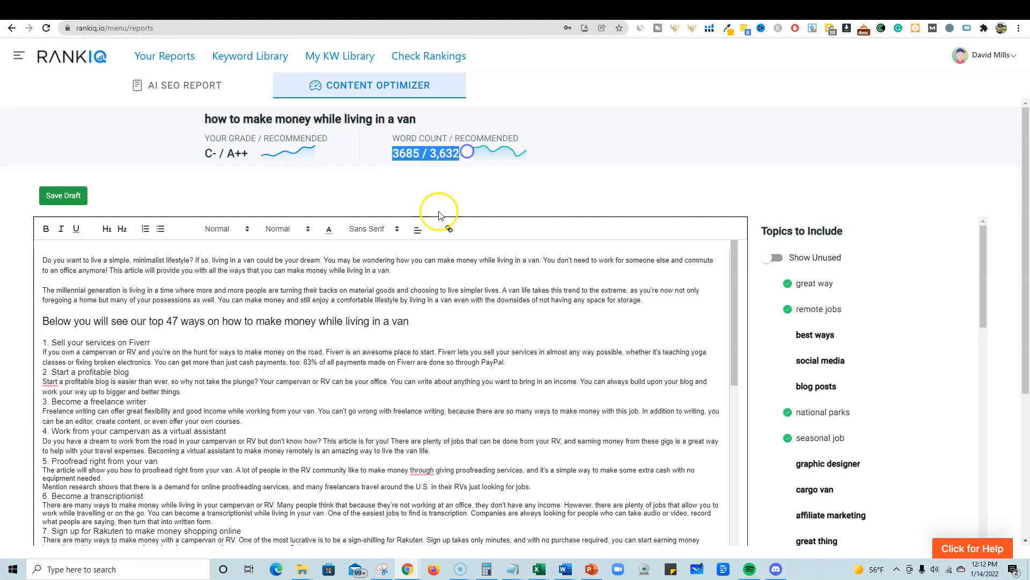
click(407, 297)
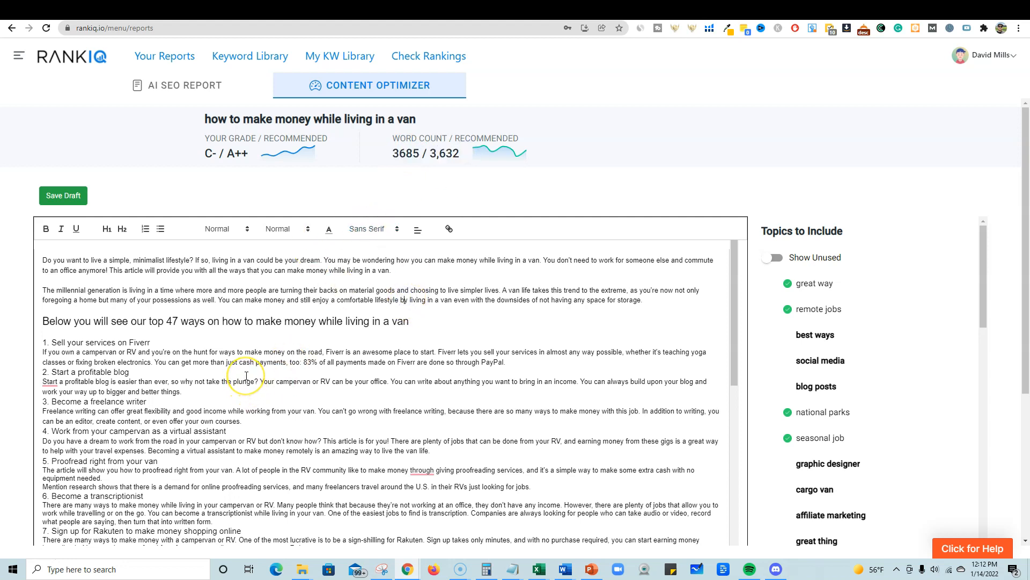
scroll(245, 379, down, 7)
scroll(246, 376, down, 7)
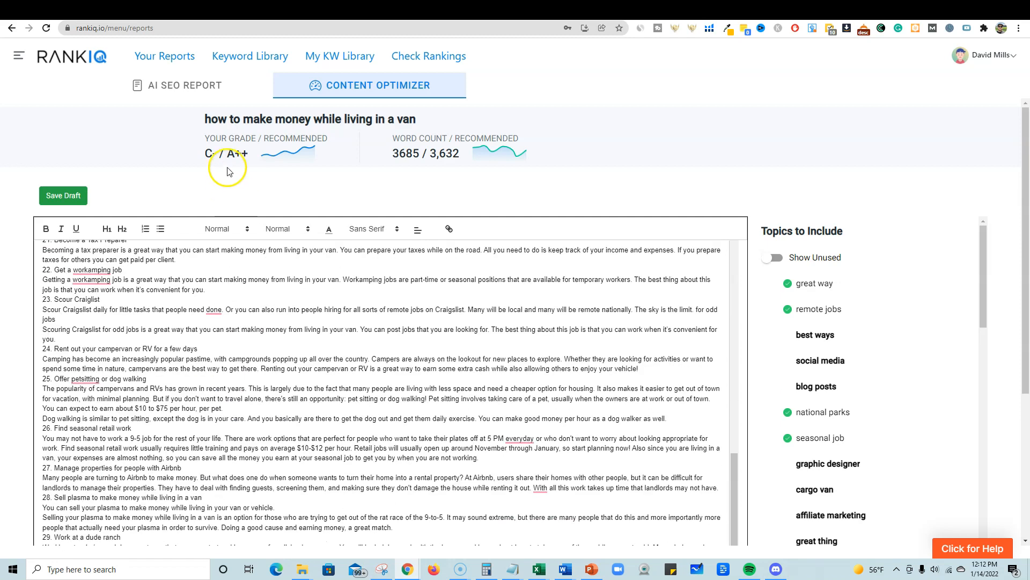
scroll(272, 312, down, 10)
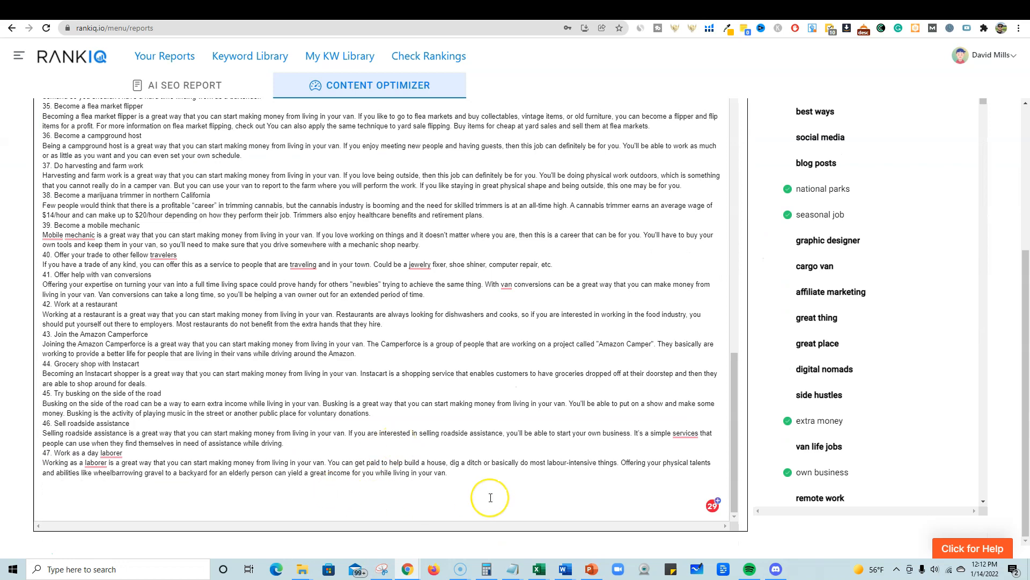
scroll(485, 494, up, 15)
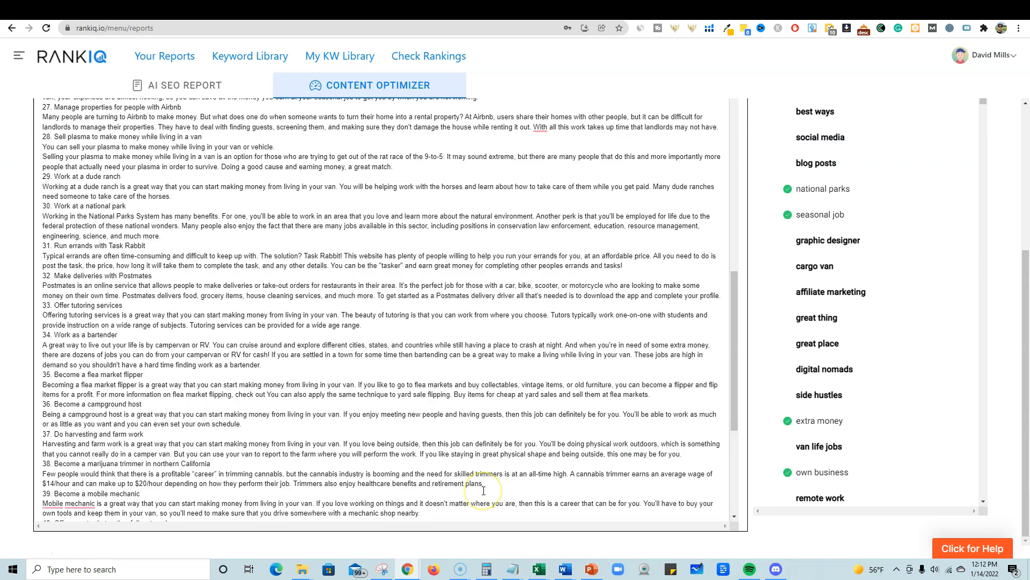
scroll(483, 490, up, 15)
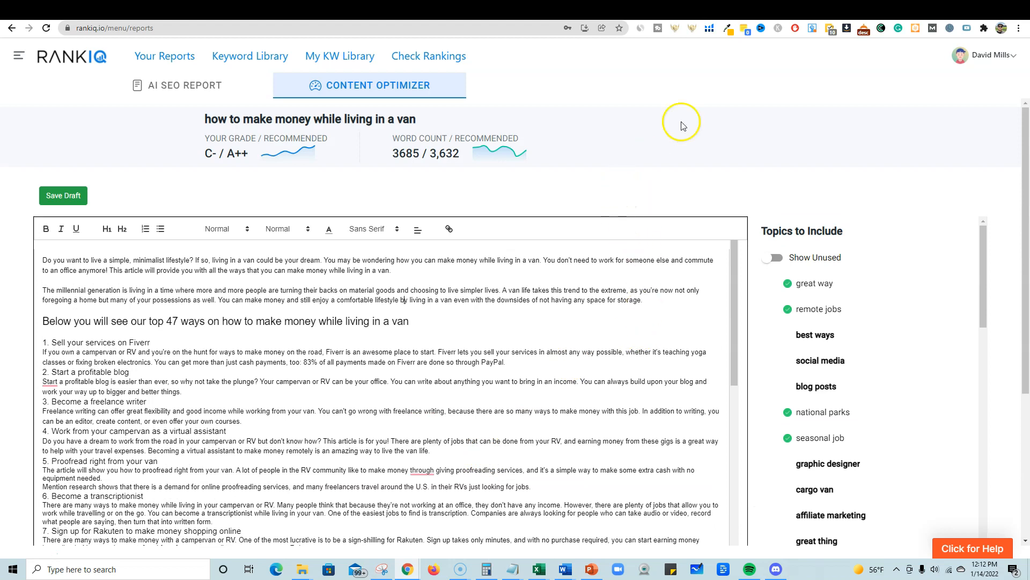
- Return to the WordHero article, clear the text selection and review the last job sections up to "47. Work as a day laborer"
click(840, 16)
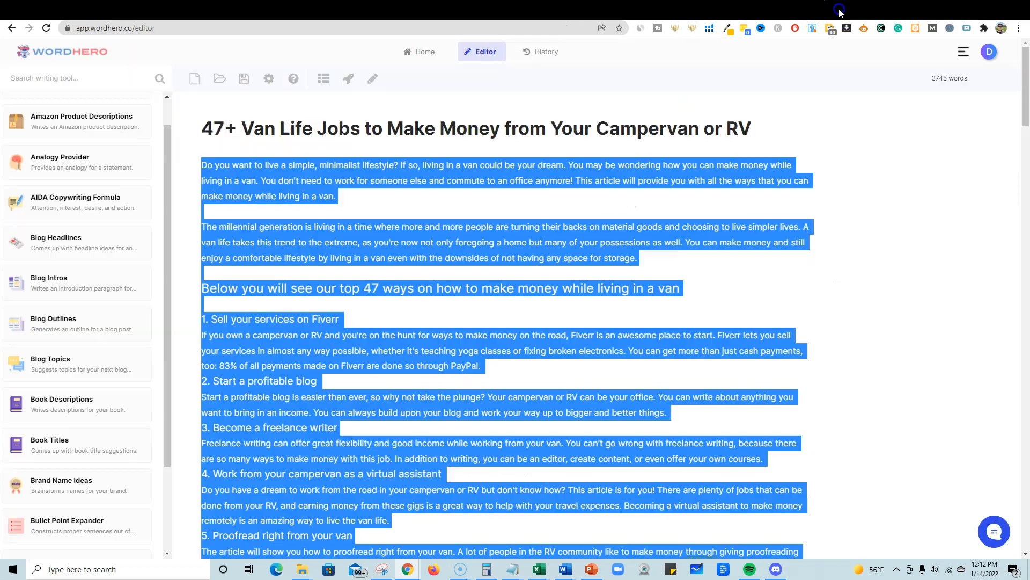
click(675, 257)
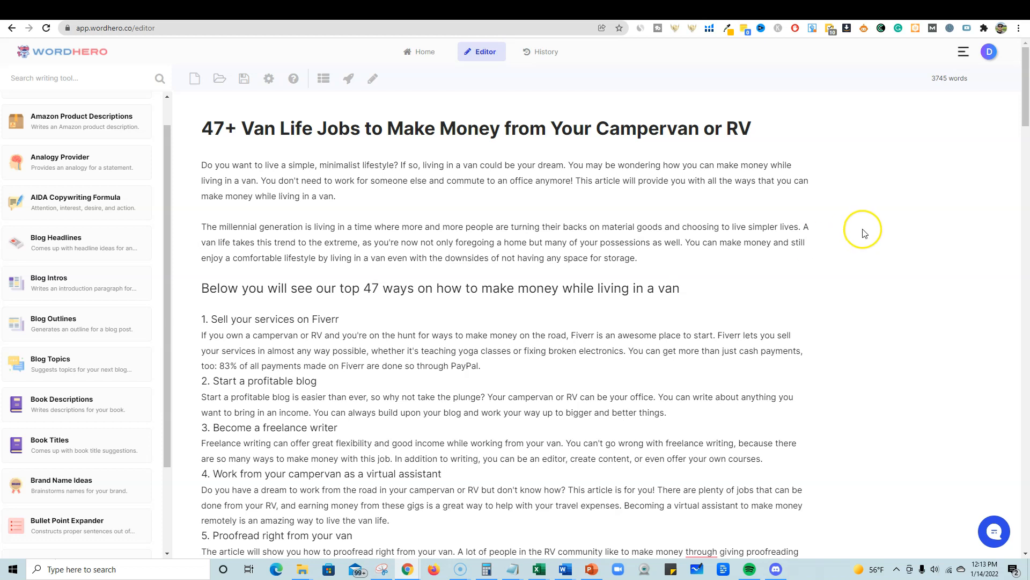
drag(1028, 99, 1026, 545)
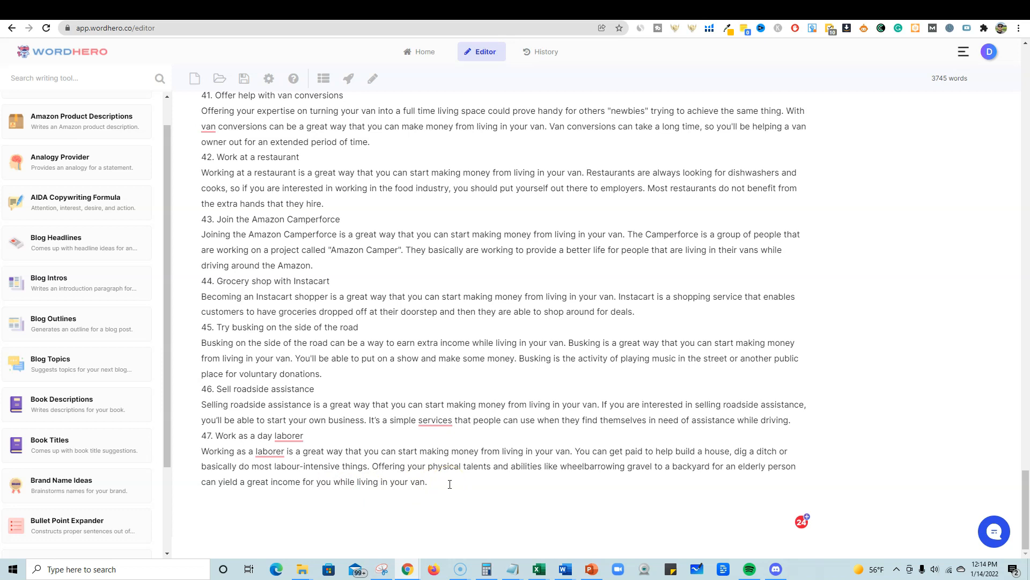
click(288, 498)
scroll(445, 436, up, 3)
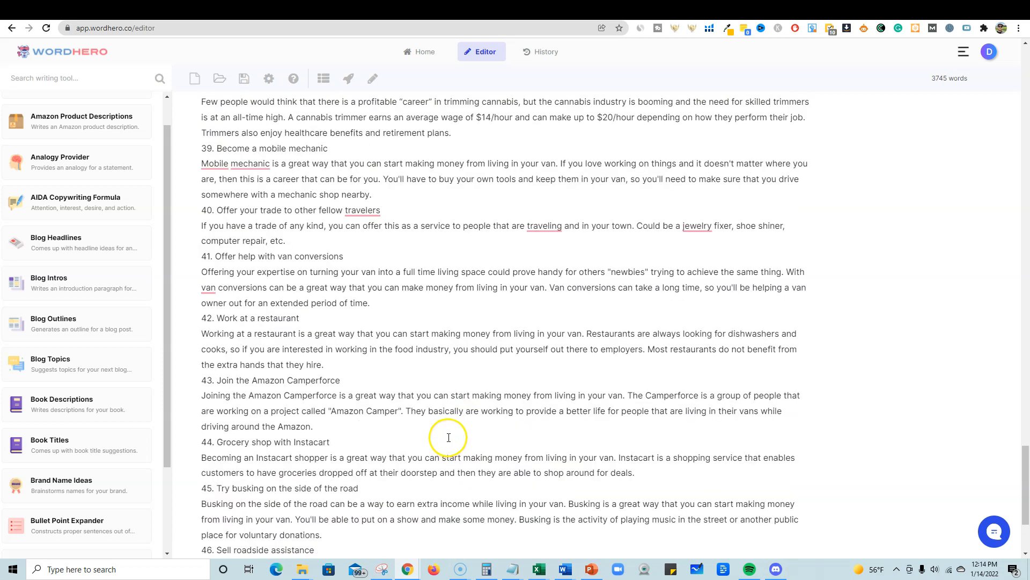
scroll(448, 437, up, 3)
drag(1024, 432, 1025, 86)
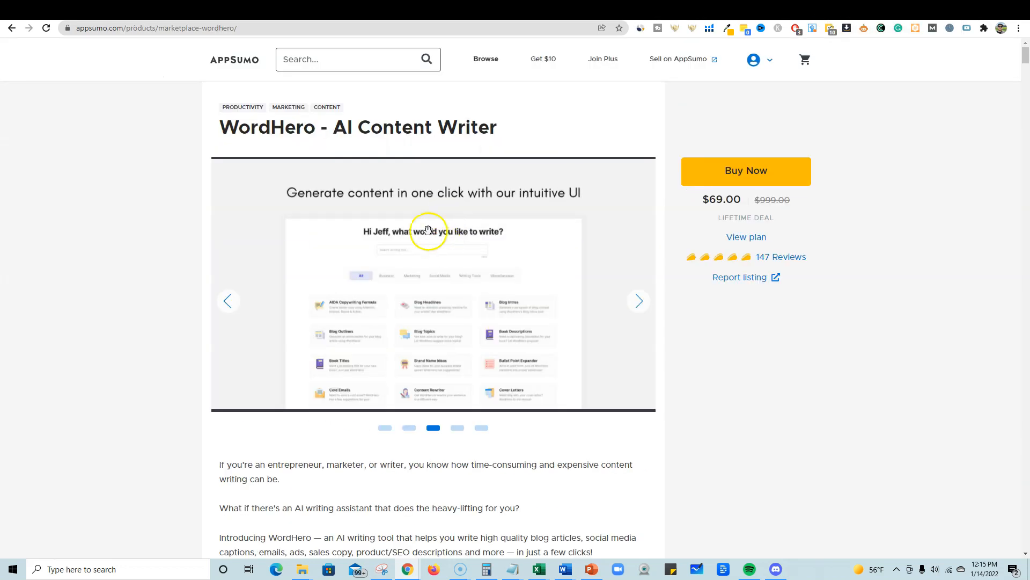
- Page through the preview images of the WordHero listing on AppSumo, and switch back to RankIQ's content optimizer
click(638, 301)
click(639, 301)
click(639, 302)
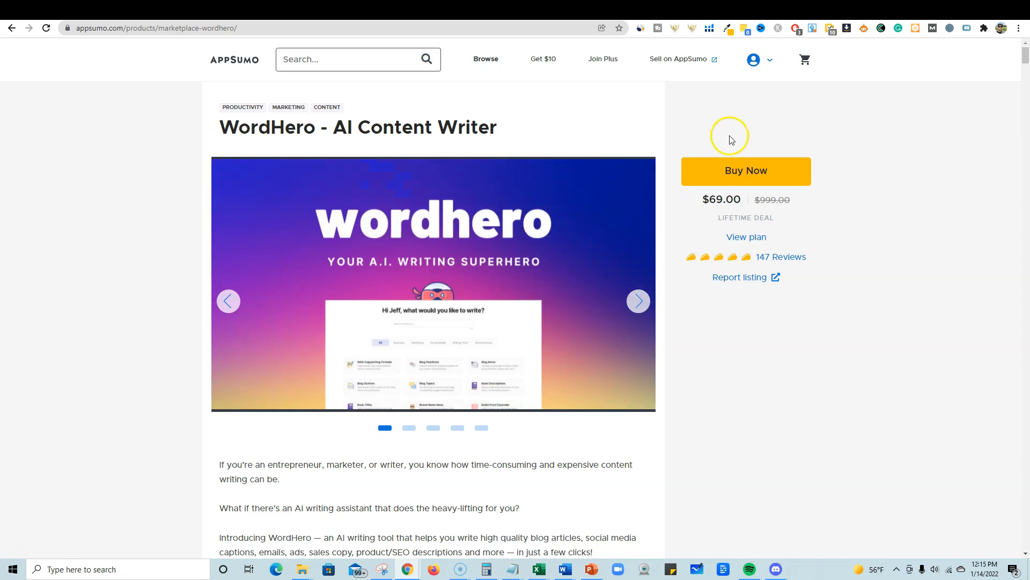
click(805, 11)
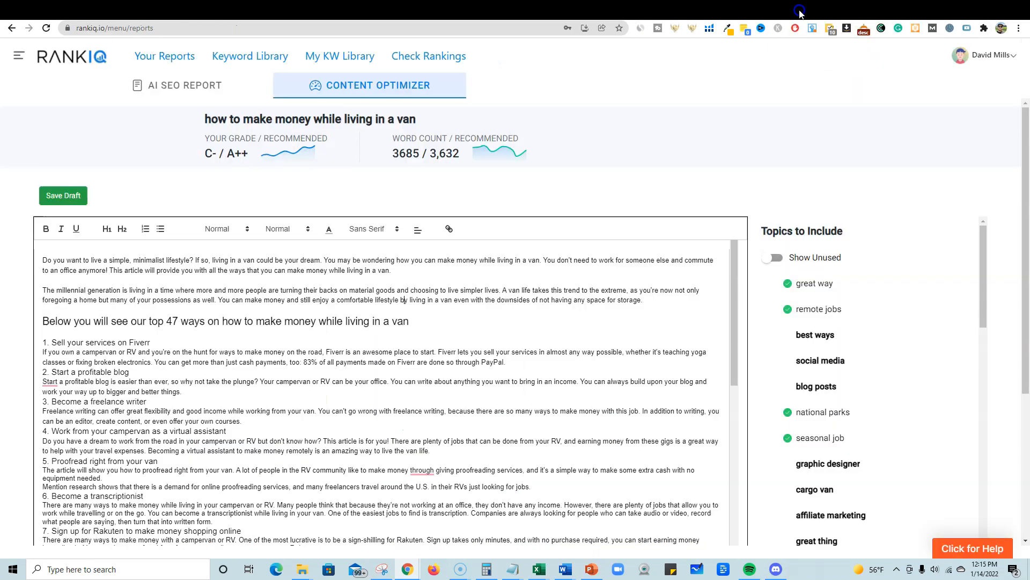